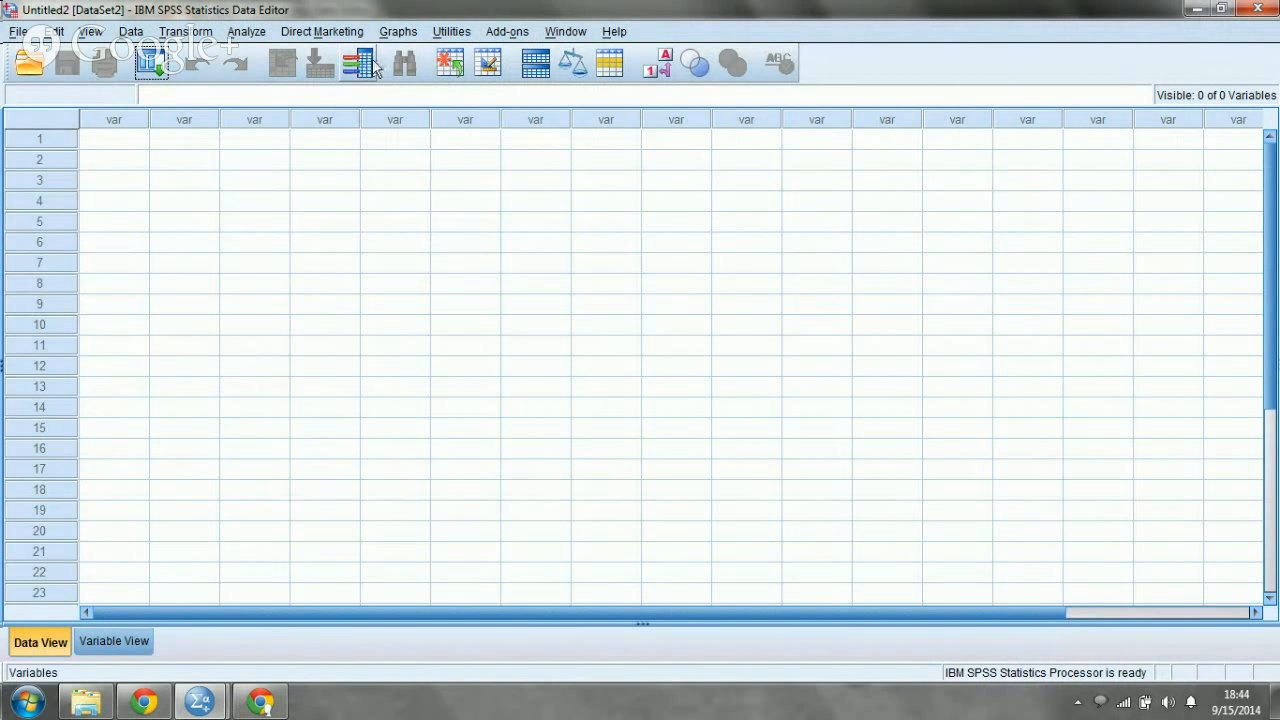
# Switch the data editor to Variable View
pyautogui.click(128, 643)
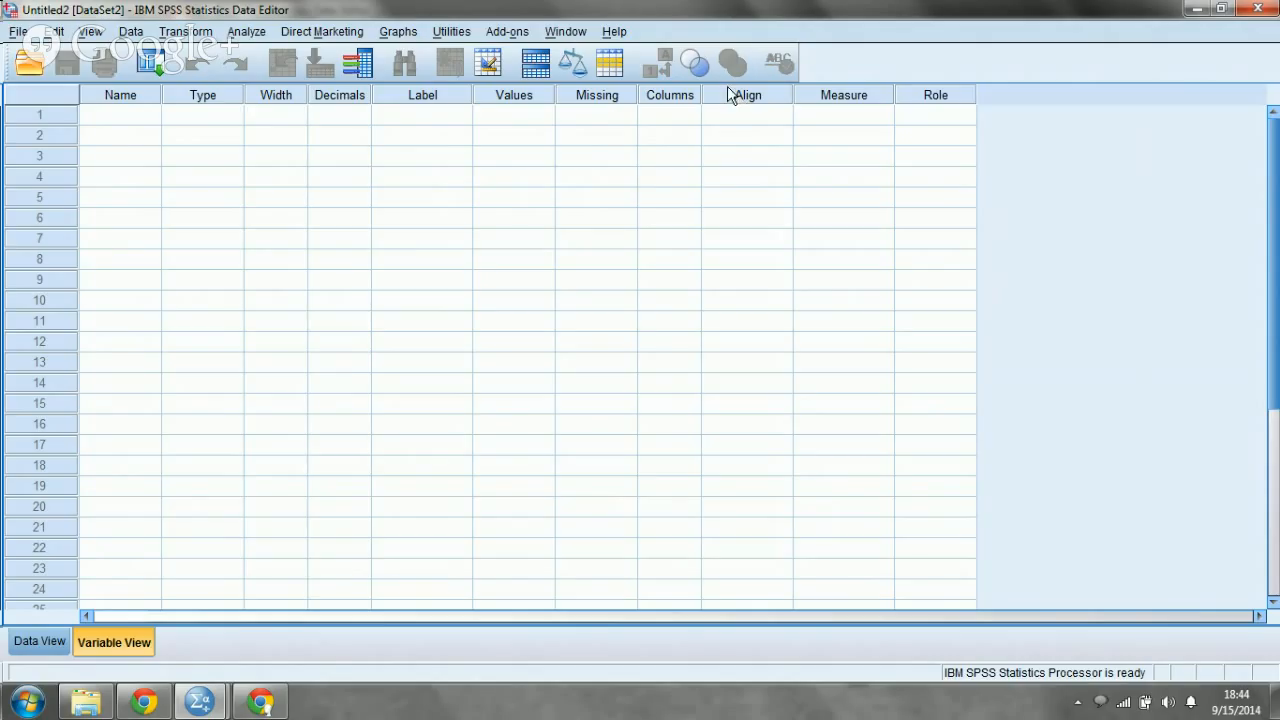
pyautogui.click(145, 114)
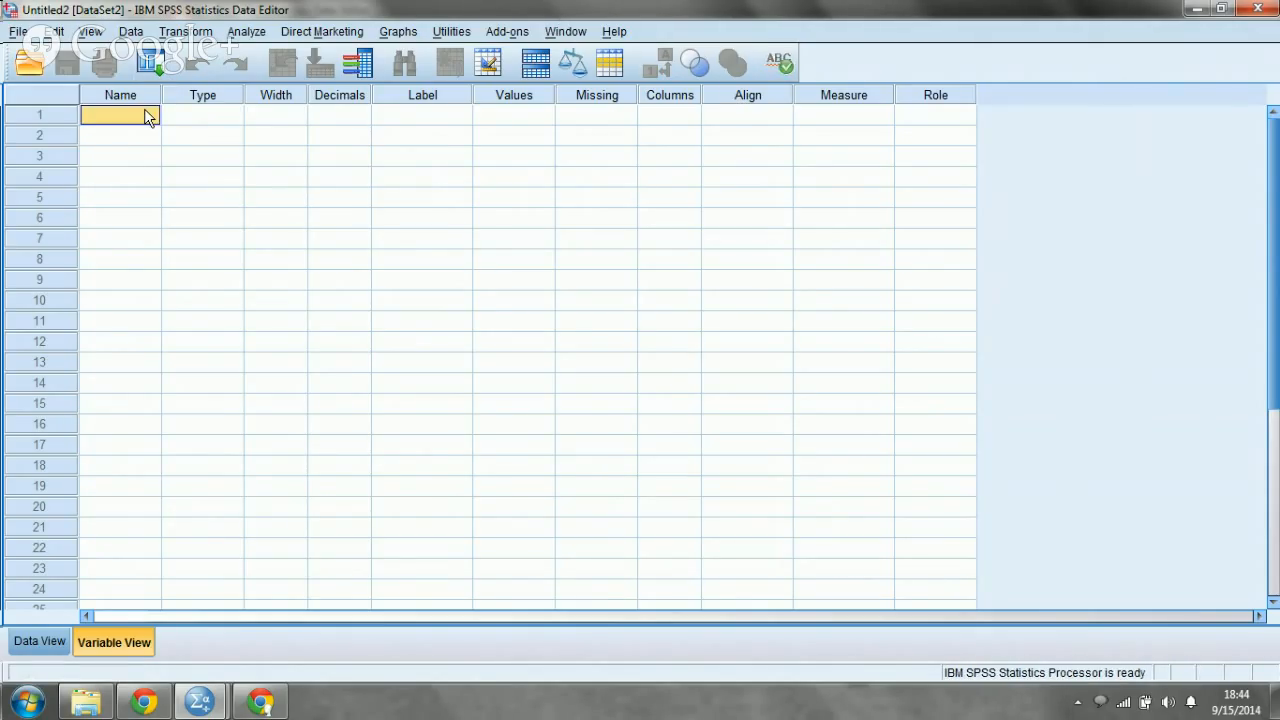
pyautogui.click(43, 120)
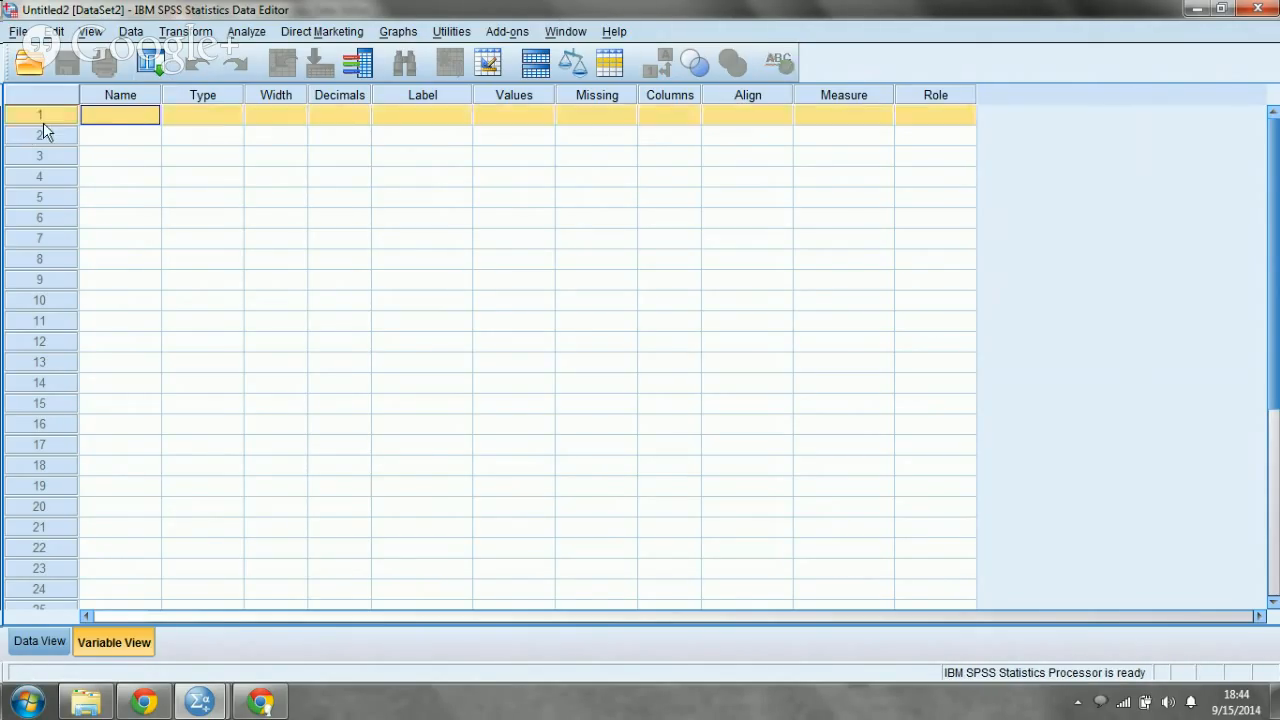
pyautogui.click(43, 155)
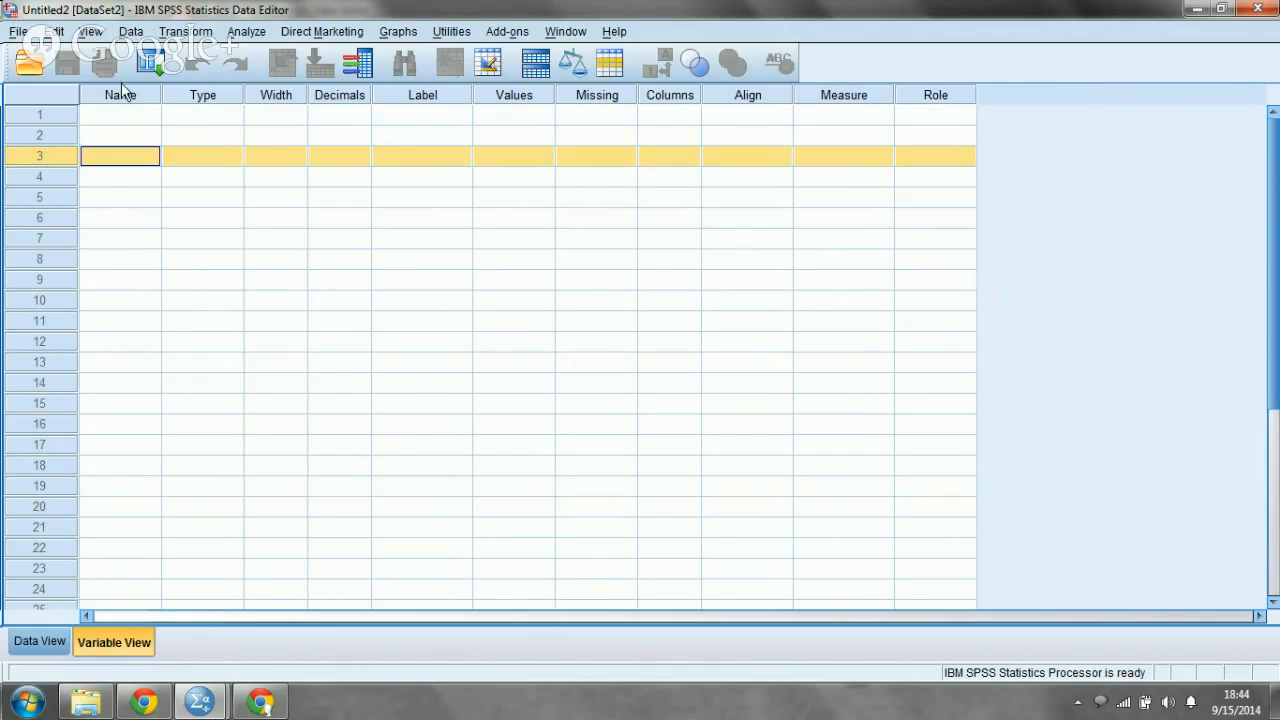
pyautogui.click(121, 120)
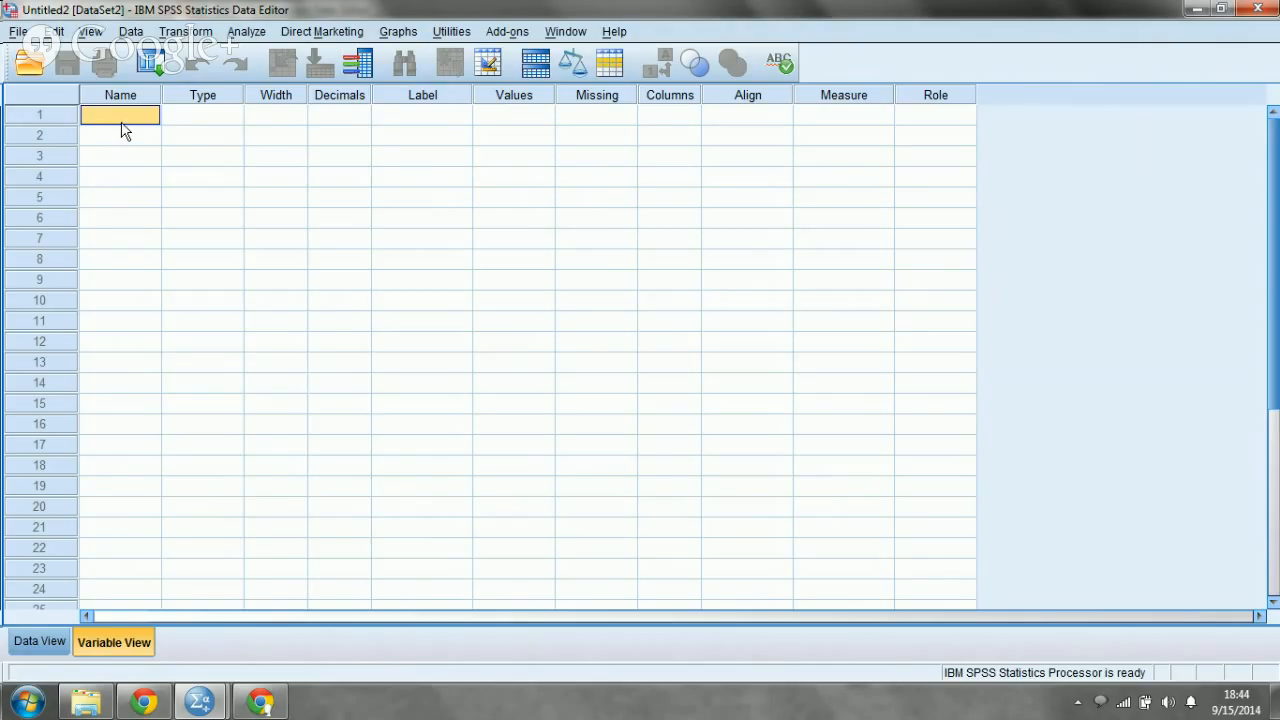
pyautogui.click(63, 114)
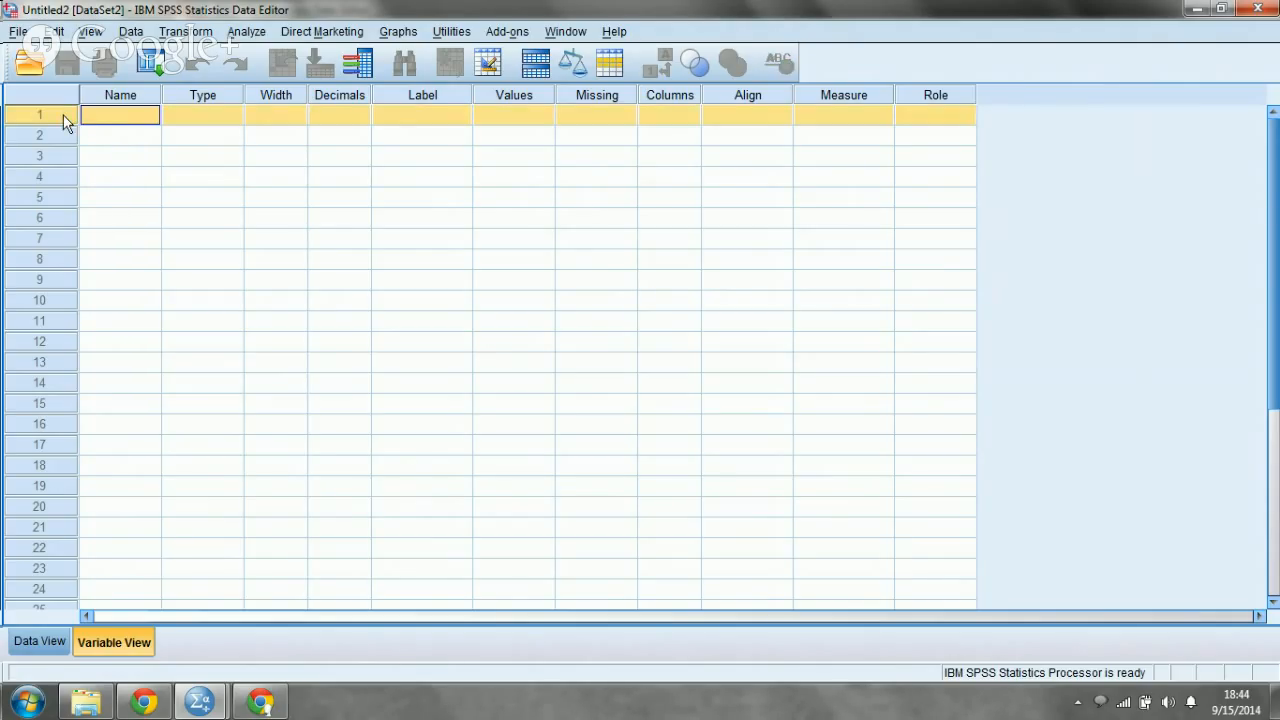
# Name the first variable RESPID and confirm Numeric as its variable type
pyautogui.click(112, 124)
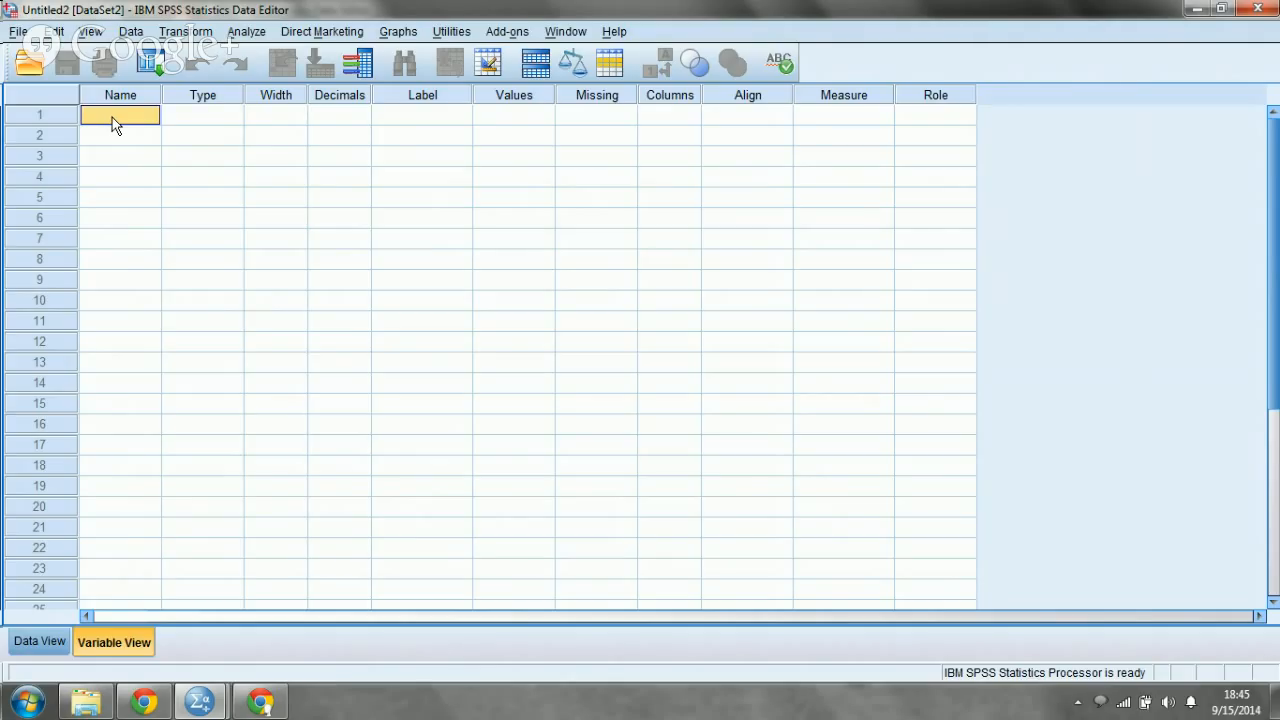
pyautogui.write('RESPID')
pyautogui.click(202, 121)
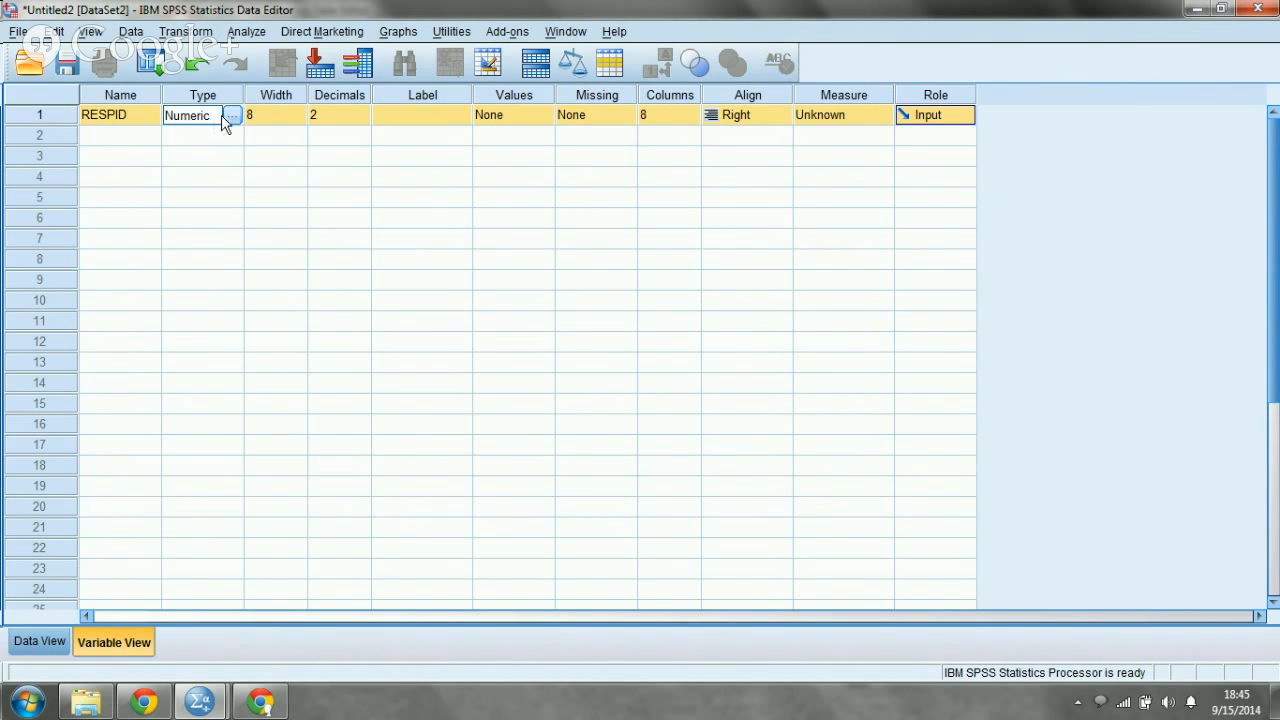
pyautogui.click(232, 117)
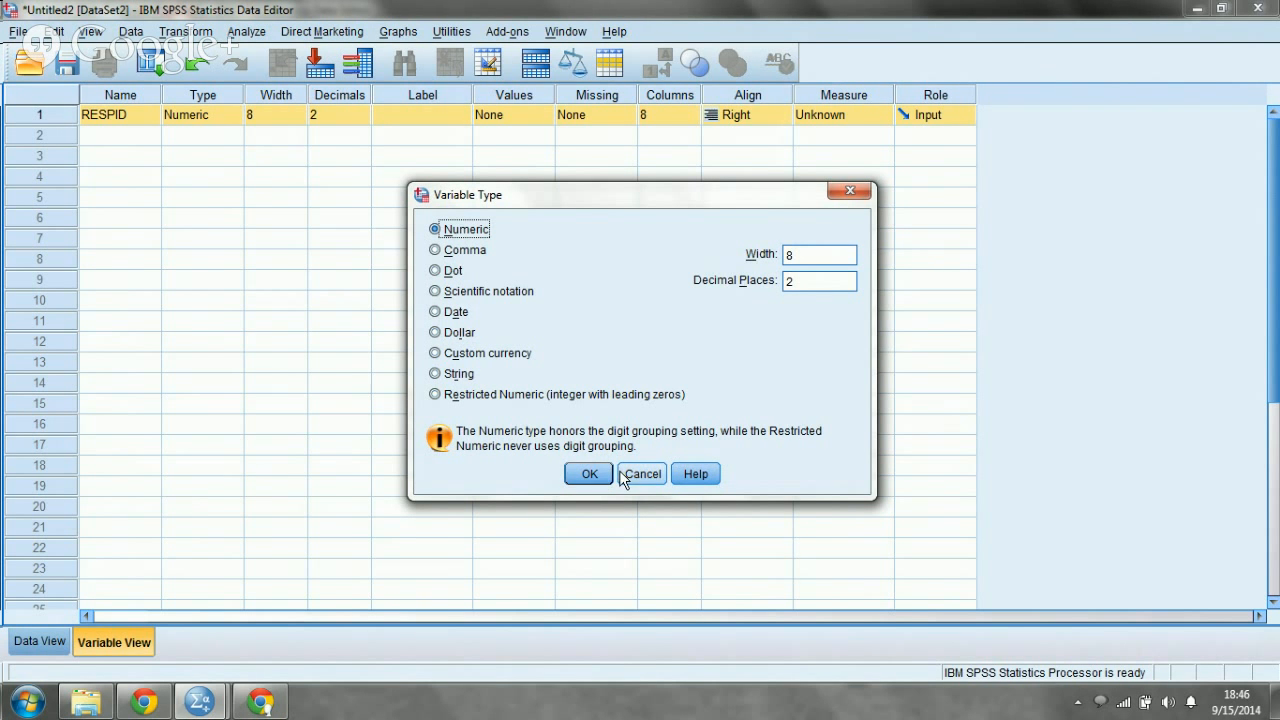
pyautogui.click(592, 475)
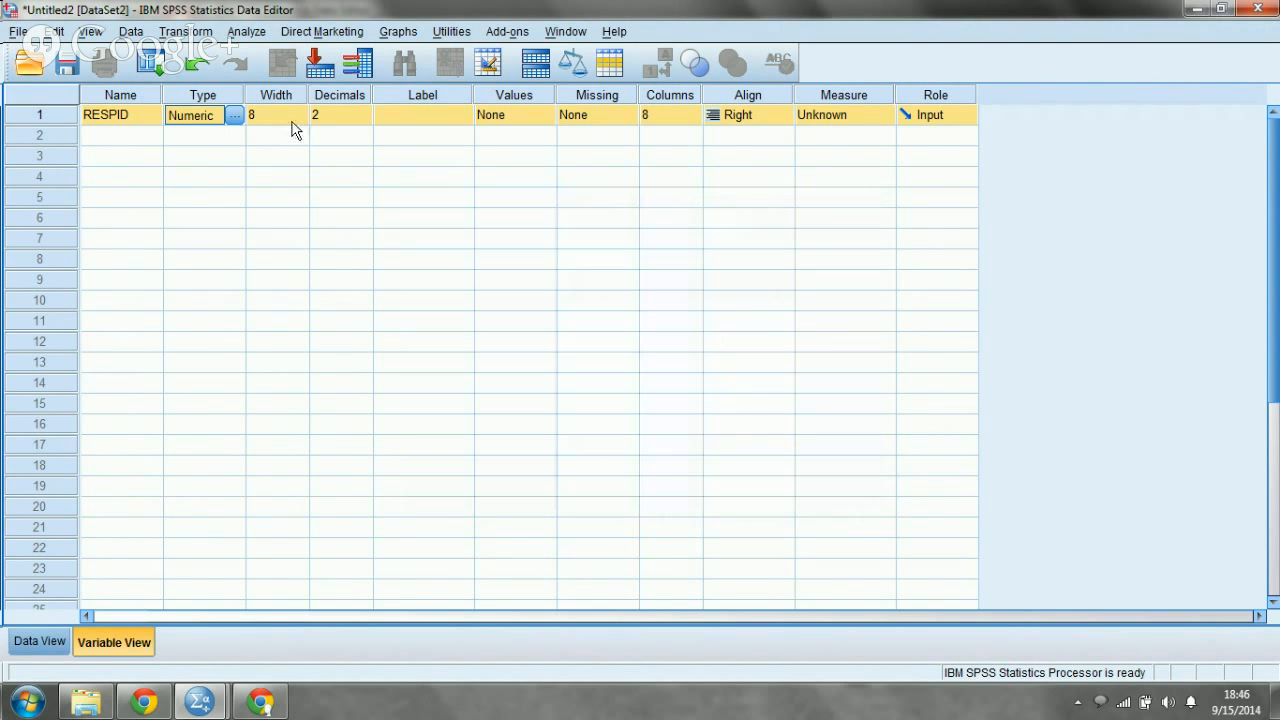
# Keep RESPID's width at 8, set its decimals to 0, and label it "Respondent ID"
pyautogui.click(294, 121)
pyautogui.click(299, 119)
pyautogui.click(300, 111)
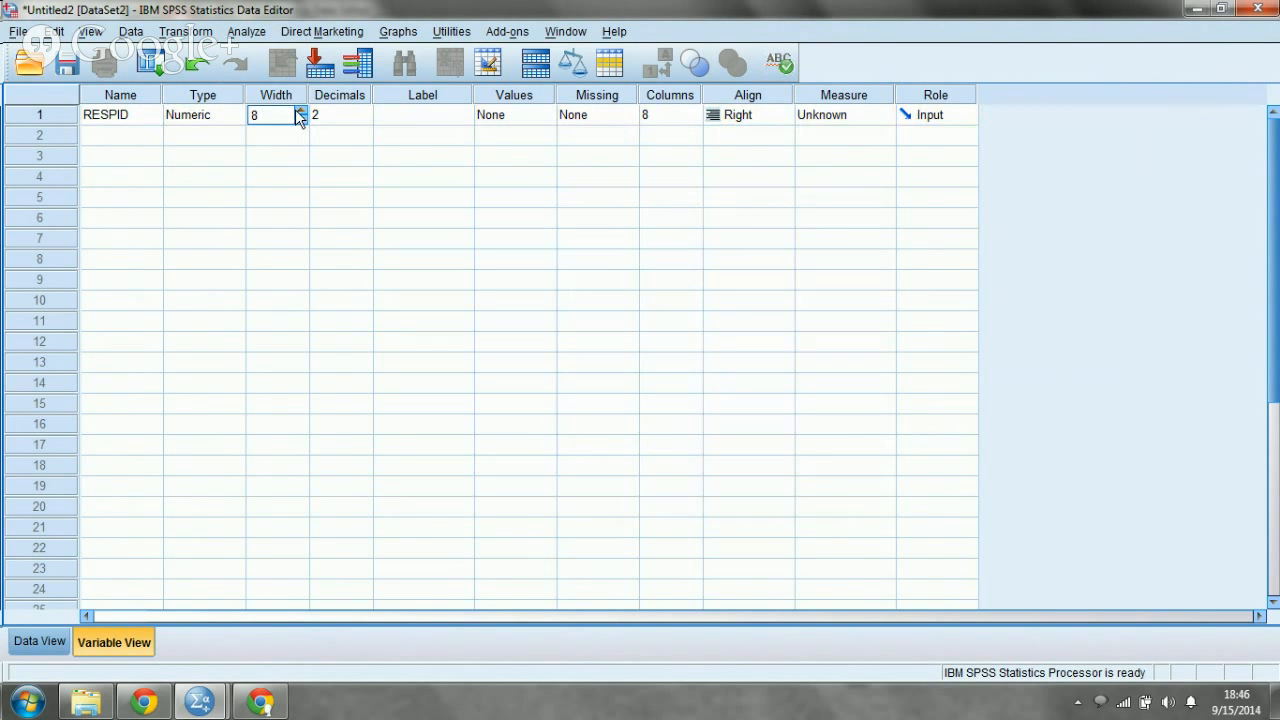
pyautogui.click(354, 122)
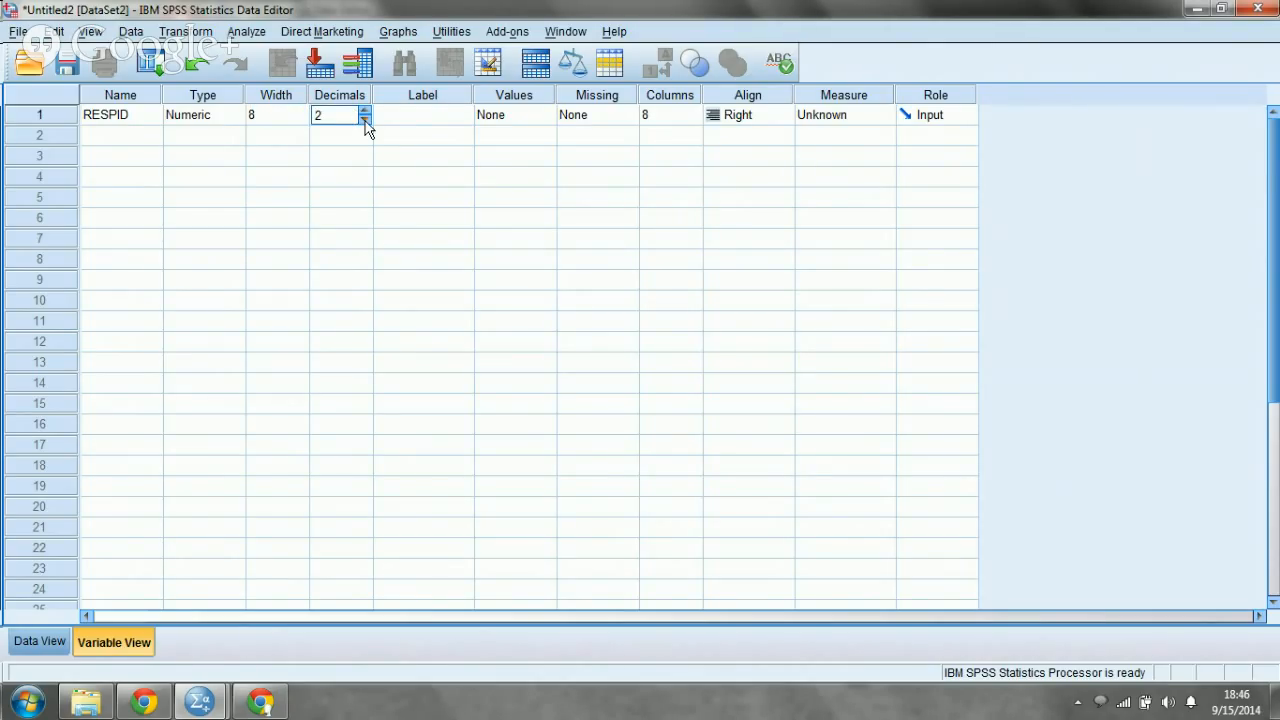
pyautogui.doubleClick(365, 120)
pyautogui.click(407, 124)
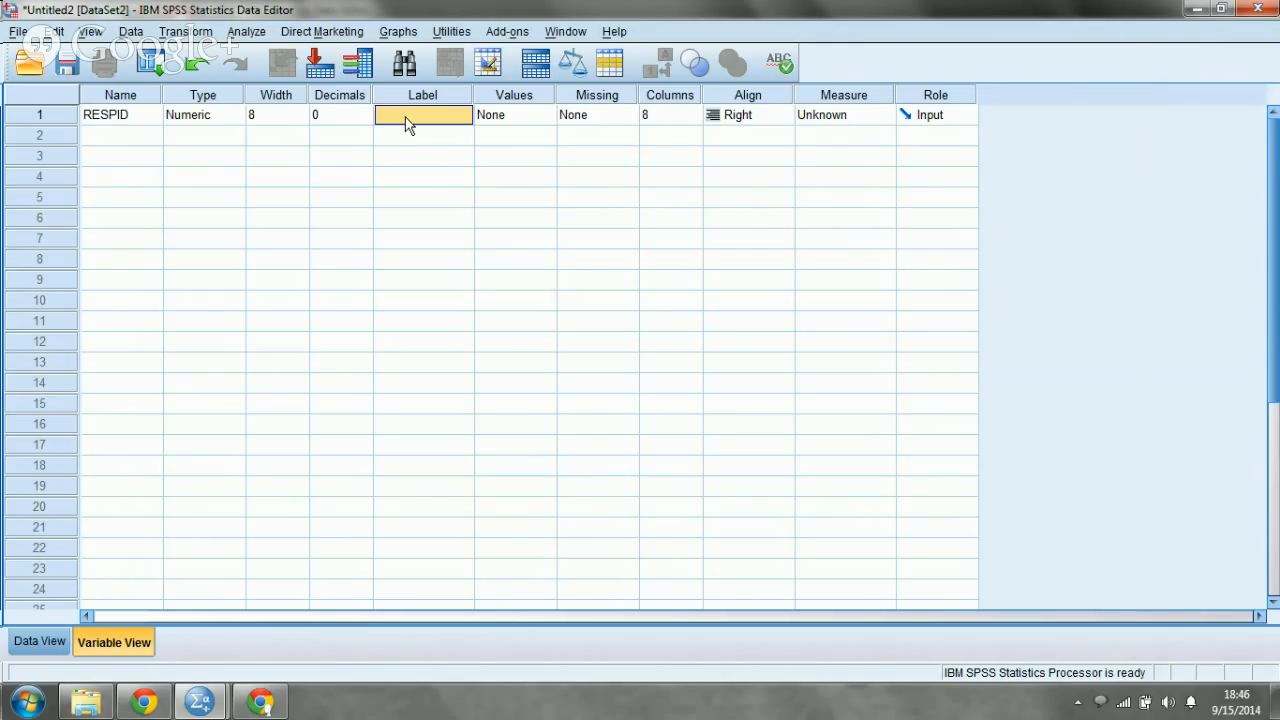
pyautogui.write('Respondent ID')
# Inspect the value label and missing value settings of RESPID without changing them
pyautogui.click(520, 112)
pyautogui.click(544, 115)
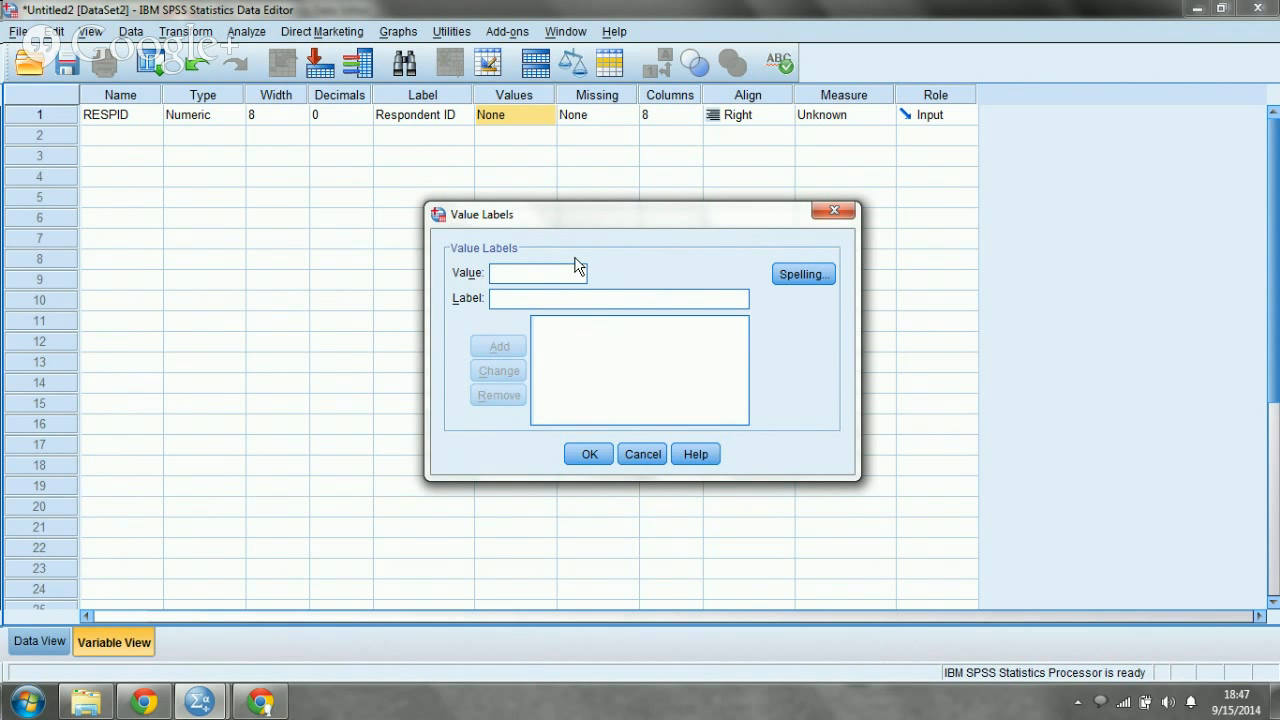
pyautogui.press('Escape')
pyautogui.click(624, 121)
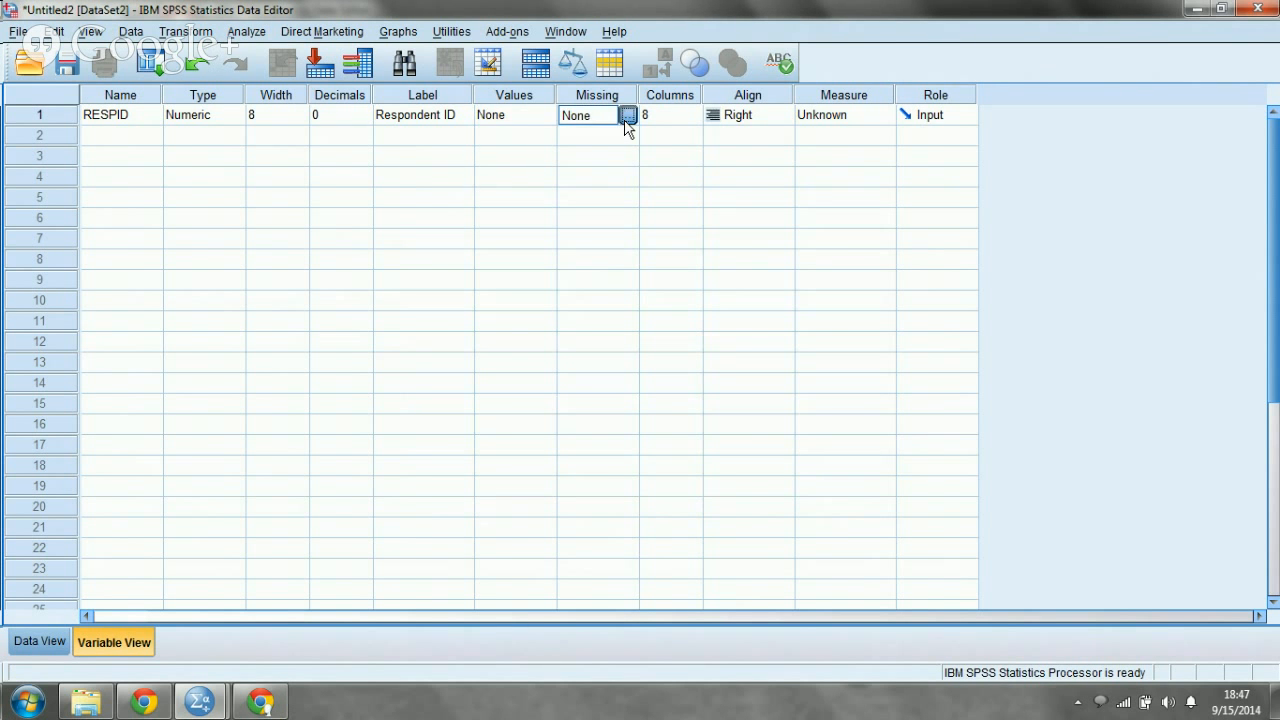
pyautogui.click(624, 121)
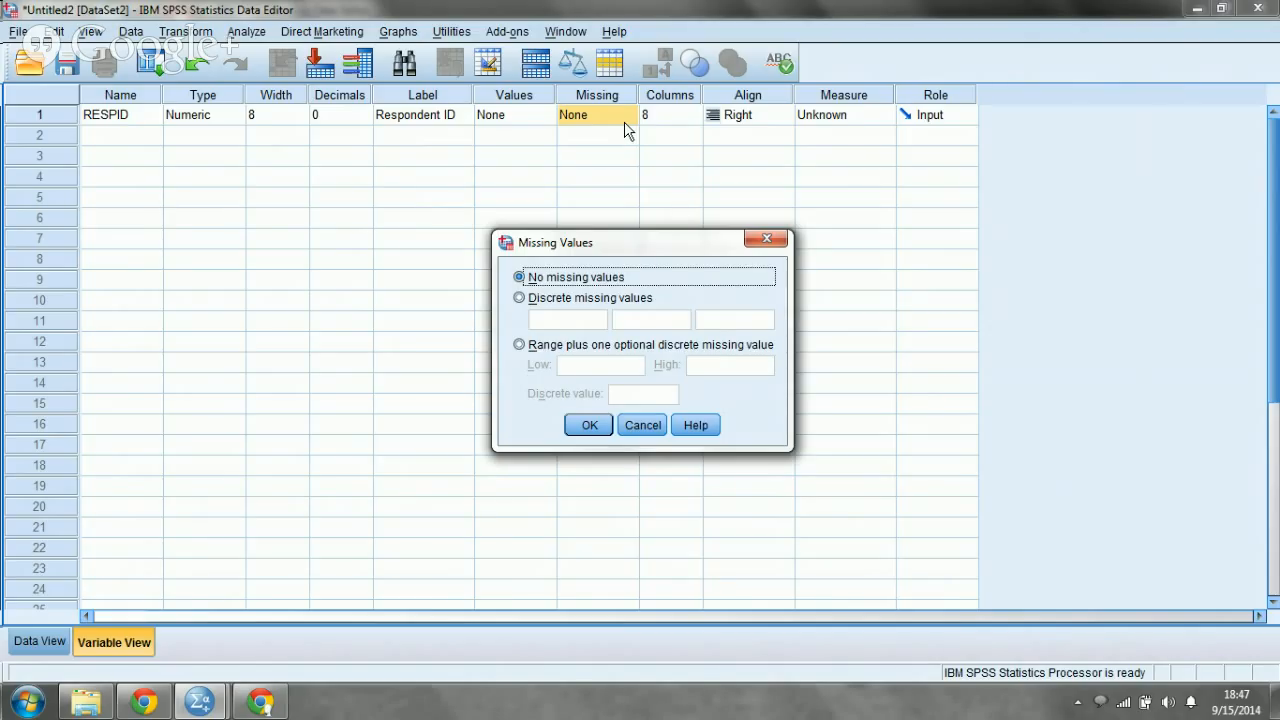
pyautogui.press('Return')
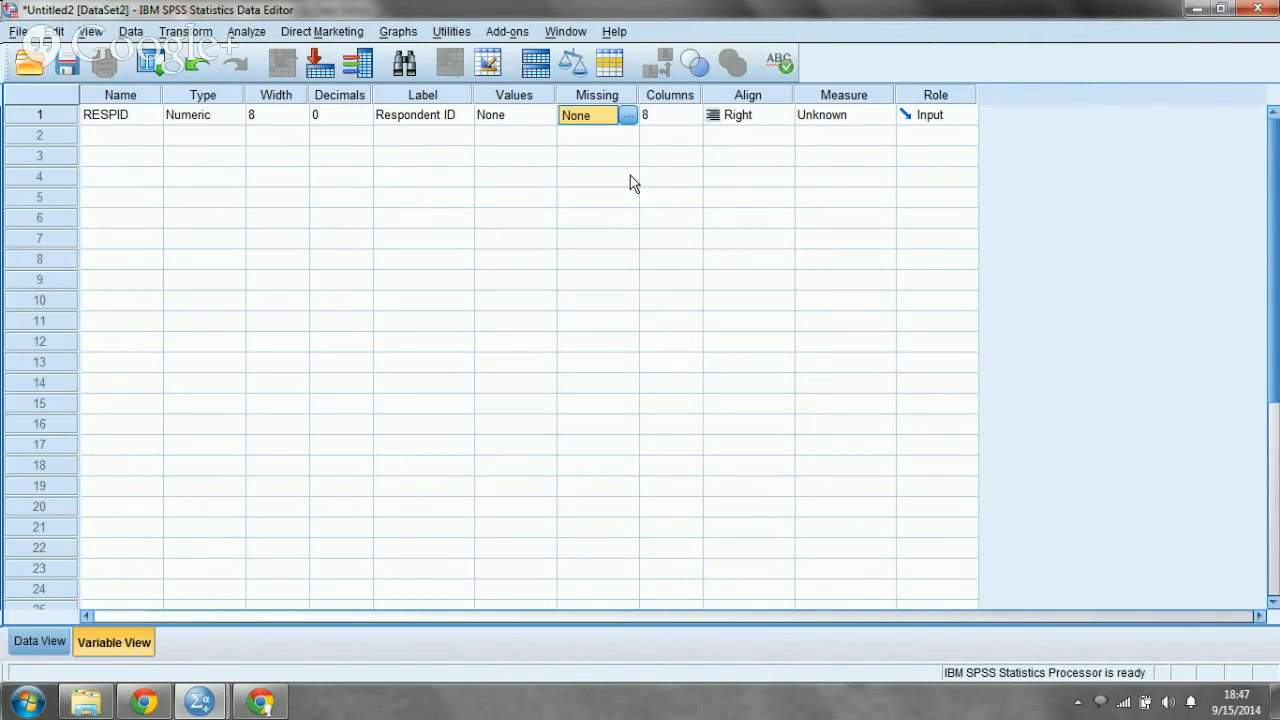
# Keep RESPID's column width of 8 and right alignment, and set its measurement level to Nominal
pyautogui.click(670, 115)
pyautogui.click(693, 120)
pyautogui.click(694, 113)
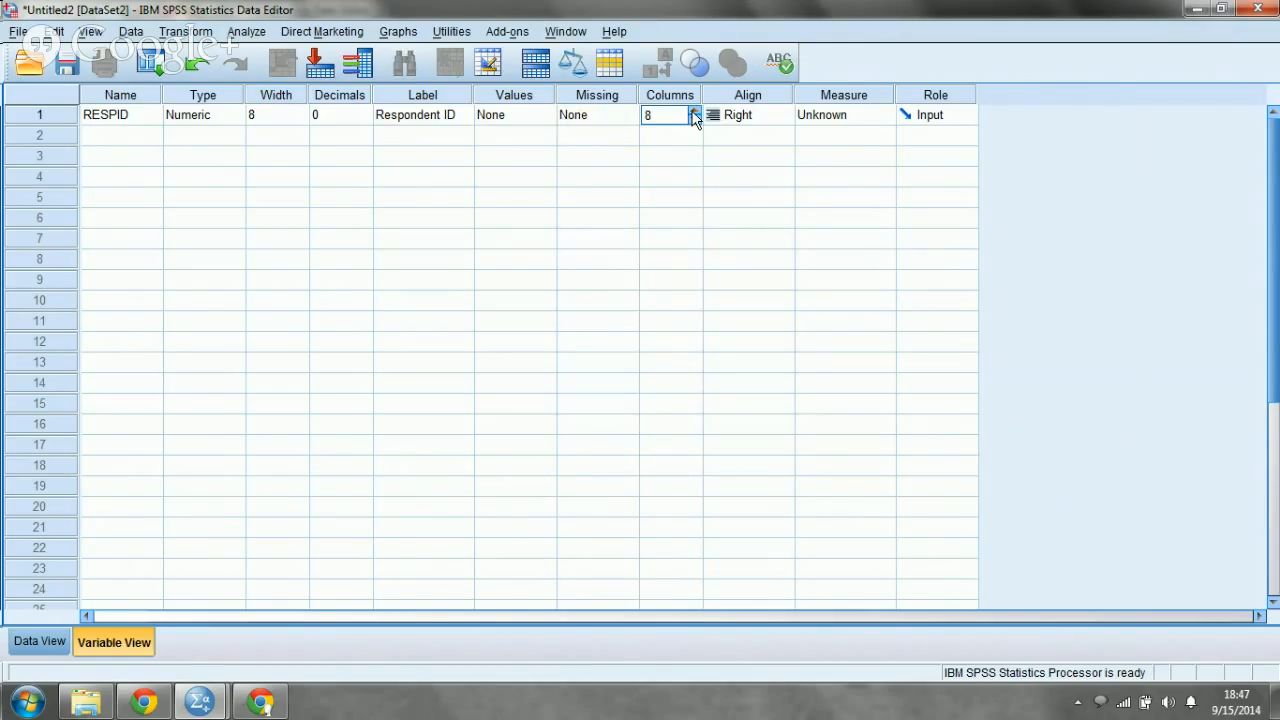
pyautogui.click(772, 118)
pyautogui.click(778, 119)
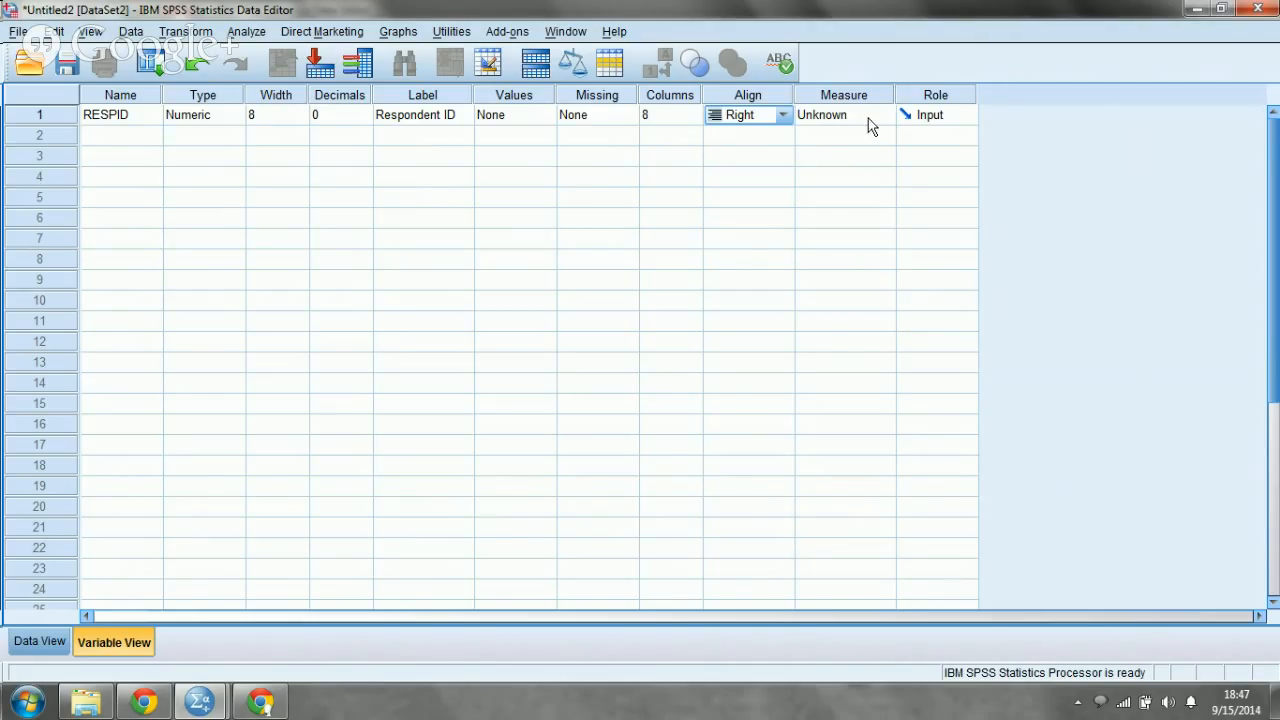
pyautogui.click(868, 118)
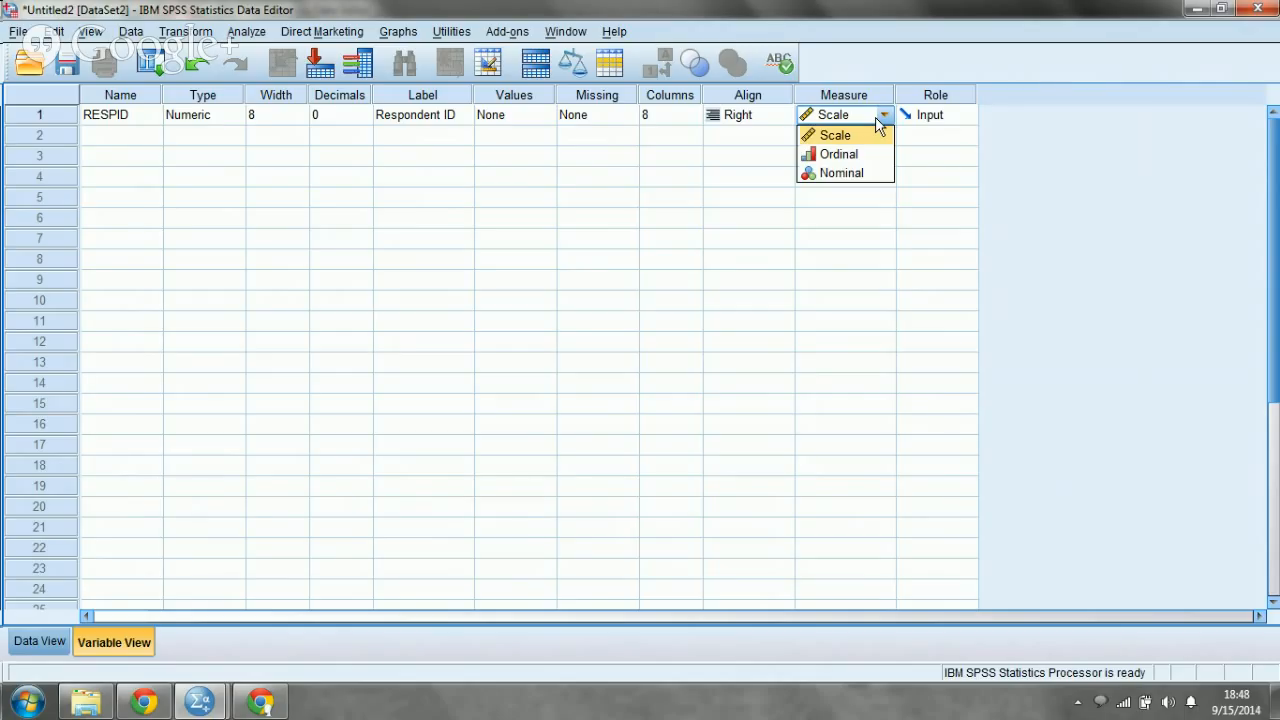
pyautogui.click(868, 174)
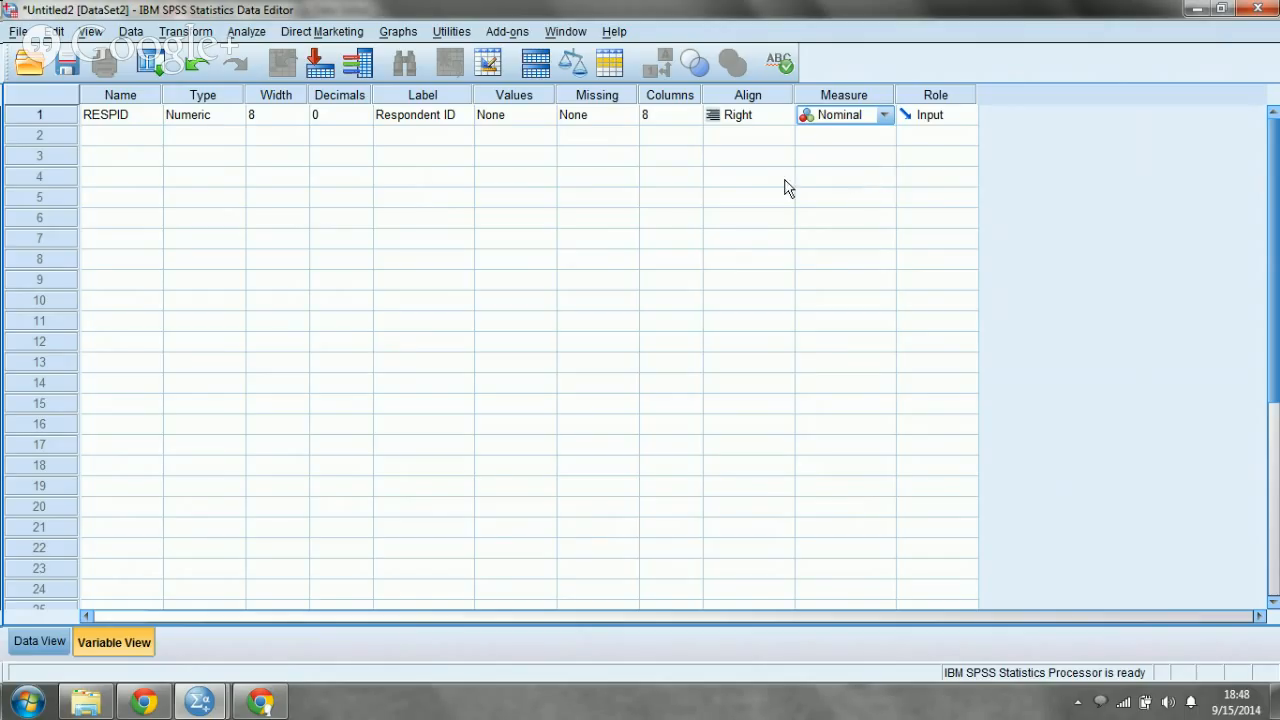
# Add a second variable named SHOPFREQ and confirm Numeric as its variable type
pyautogui.click(141, 138)
pyautogui.write('SHOP')
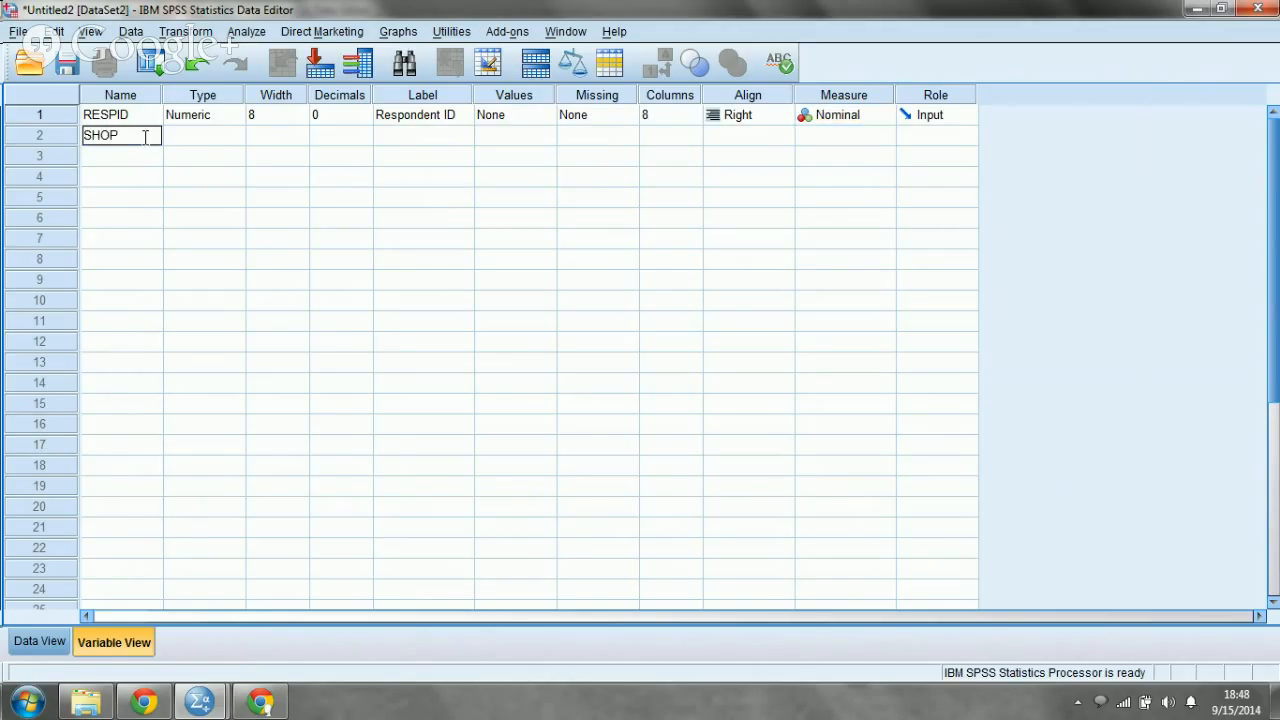
pyautogui.write('FREQ')
pyautogui.click(231, 137)
pyautogui.click(234, 136)
pyautogui.press('Return')
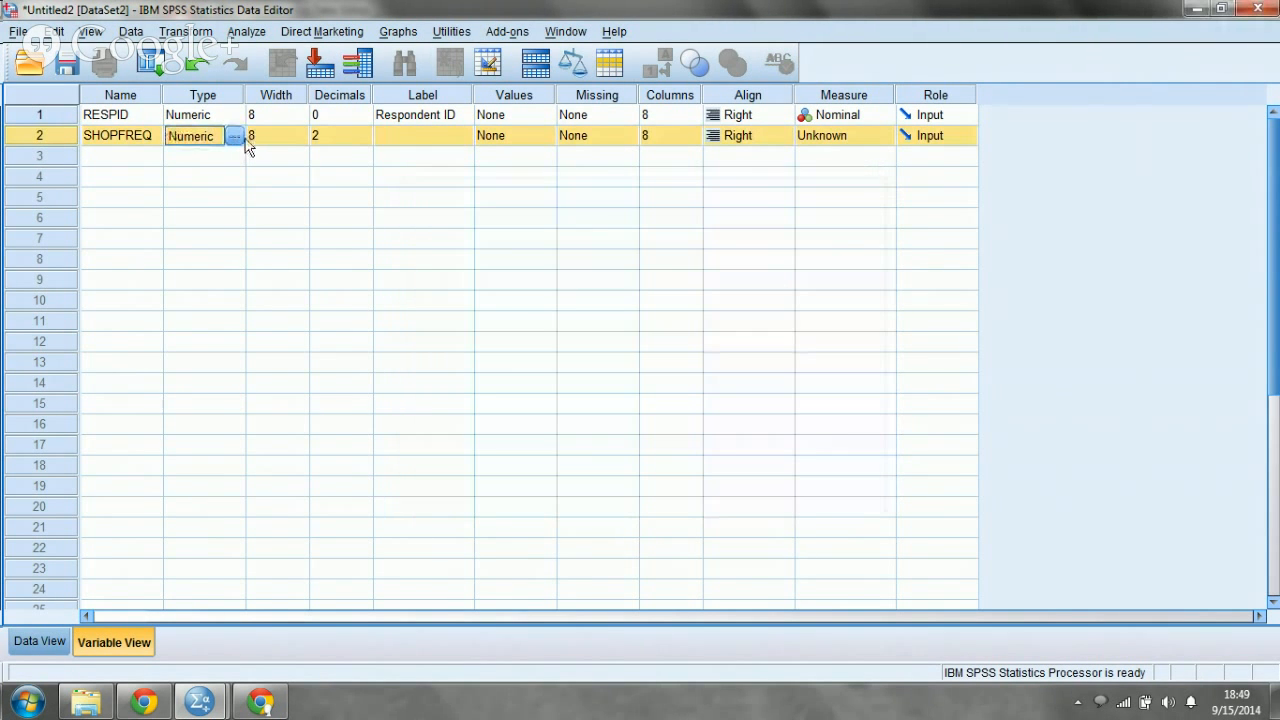
# Label the SHOPFREQ variable "How often do you shop at this store?"
pyautogui.click(402, 150)
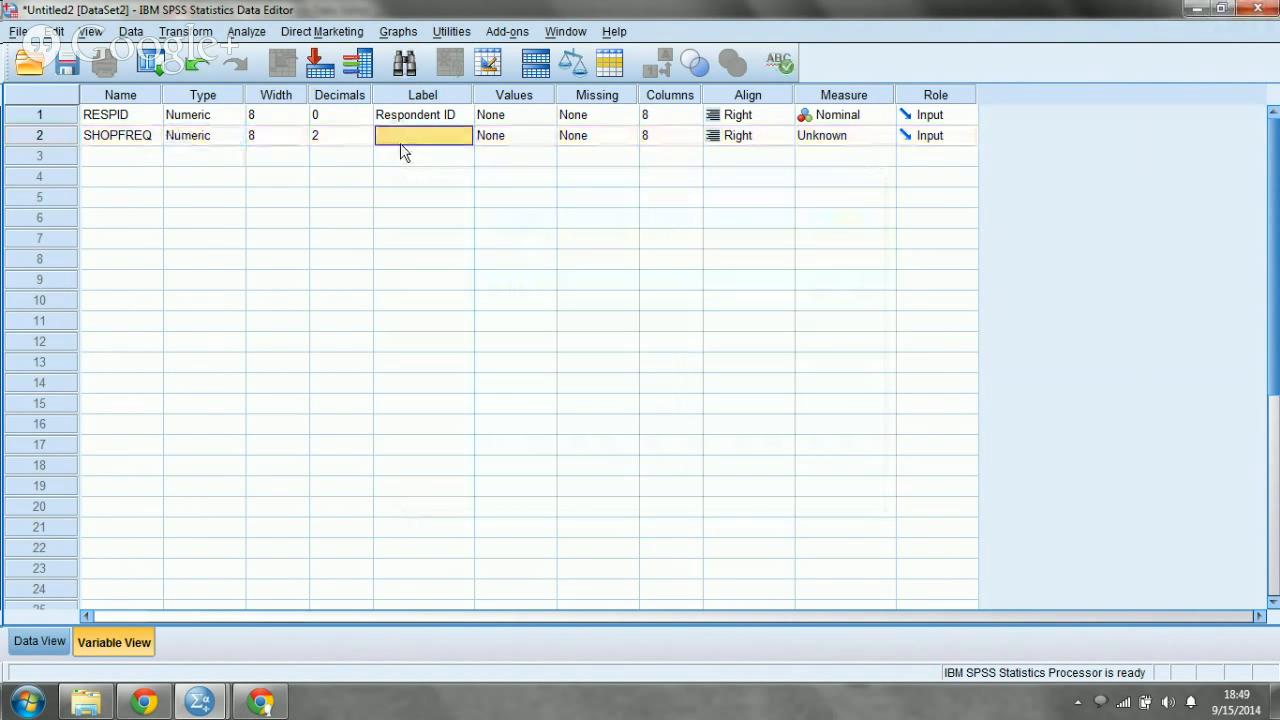
pyautogui.write('How often d')
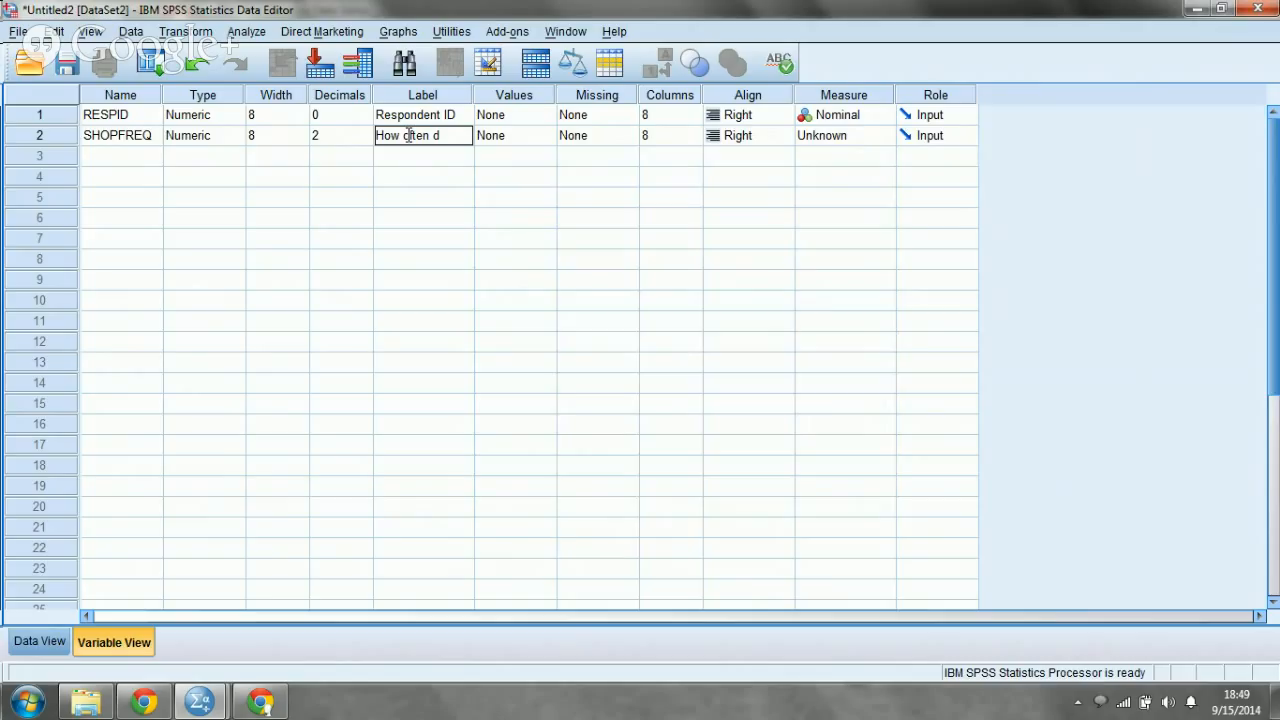
pyautogui.write('o you shop at t')
pyautogui.write('his store?')
pyautogui.click(443, 163)
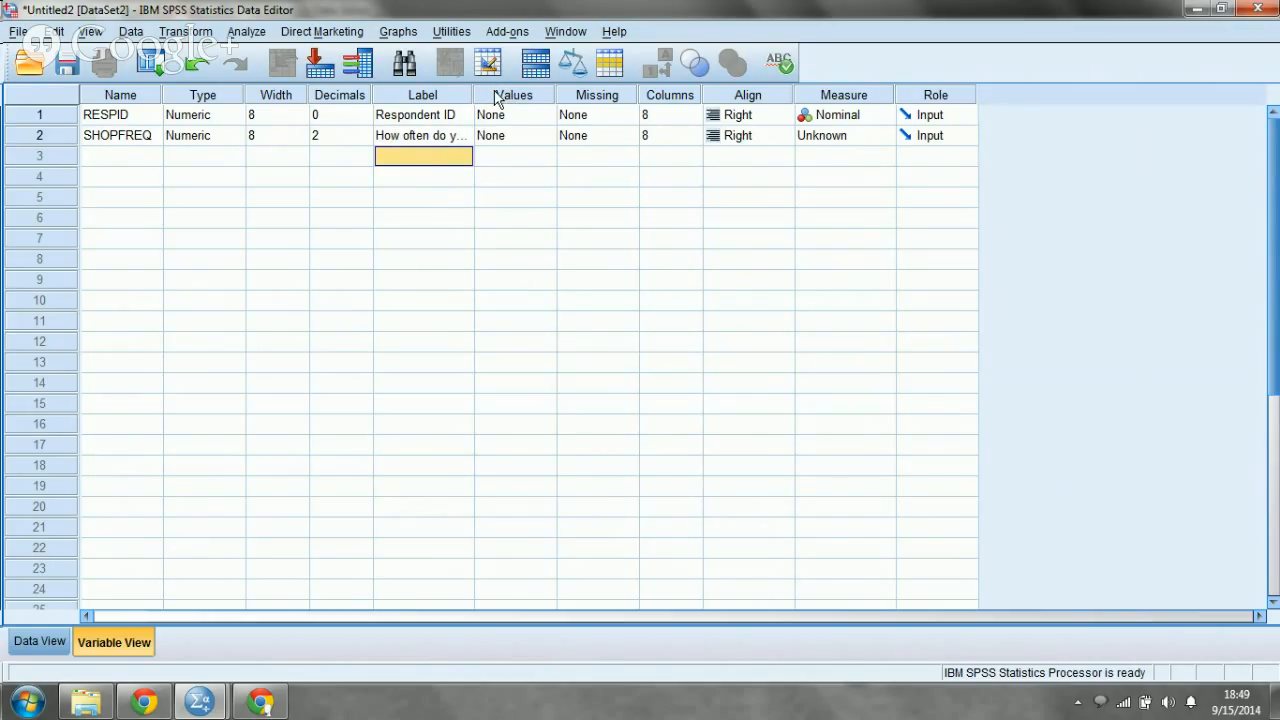
pyautogui.click(143, 145)
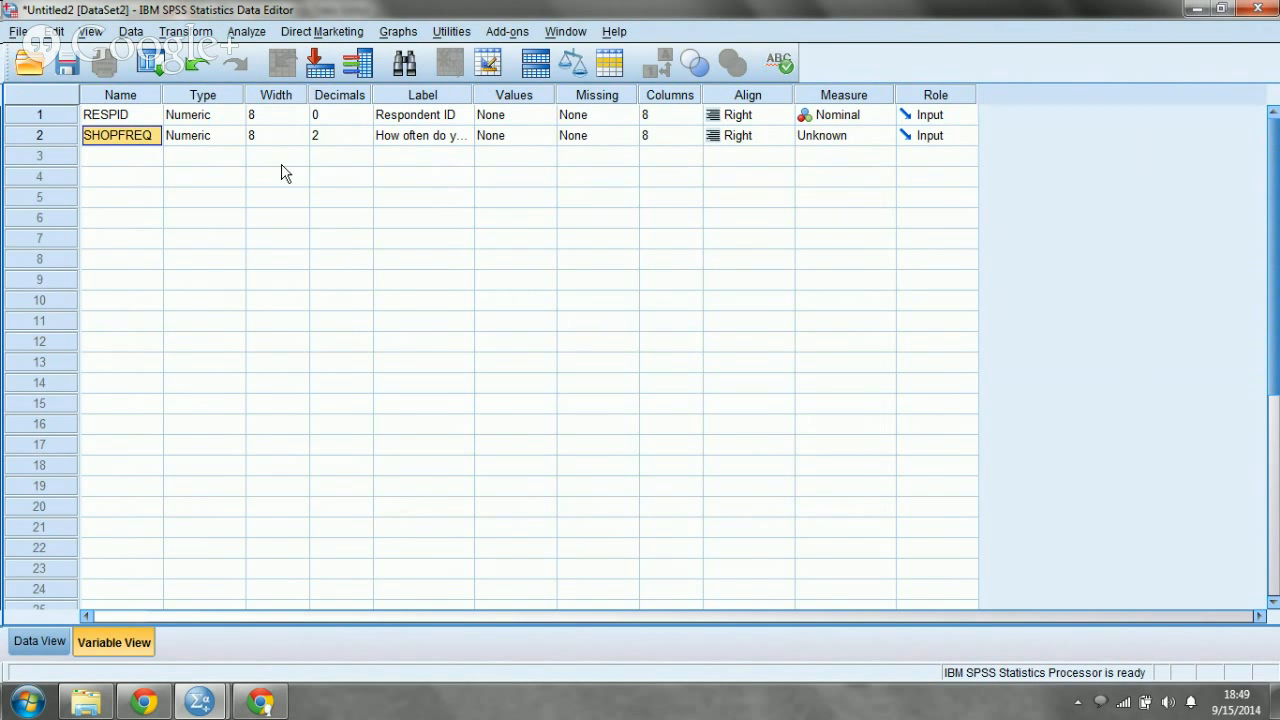
# Add a value label for SHOPFREQ that defines 1 as "Once a week"
pyautogui.doubleClick(550, 138)
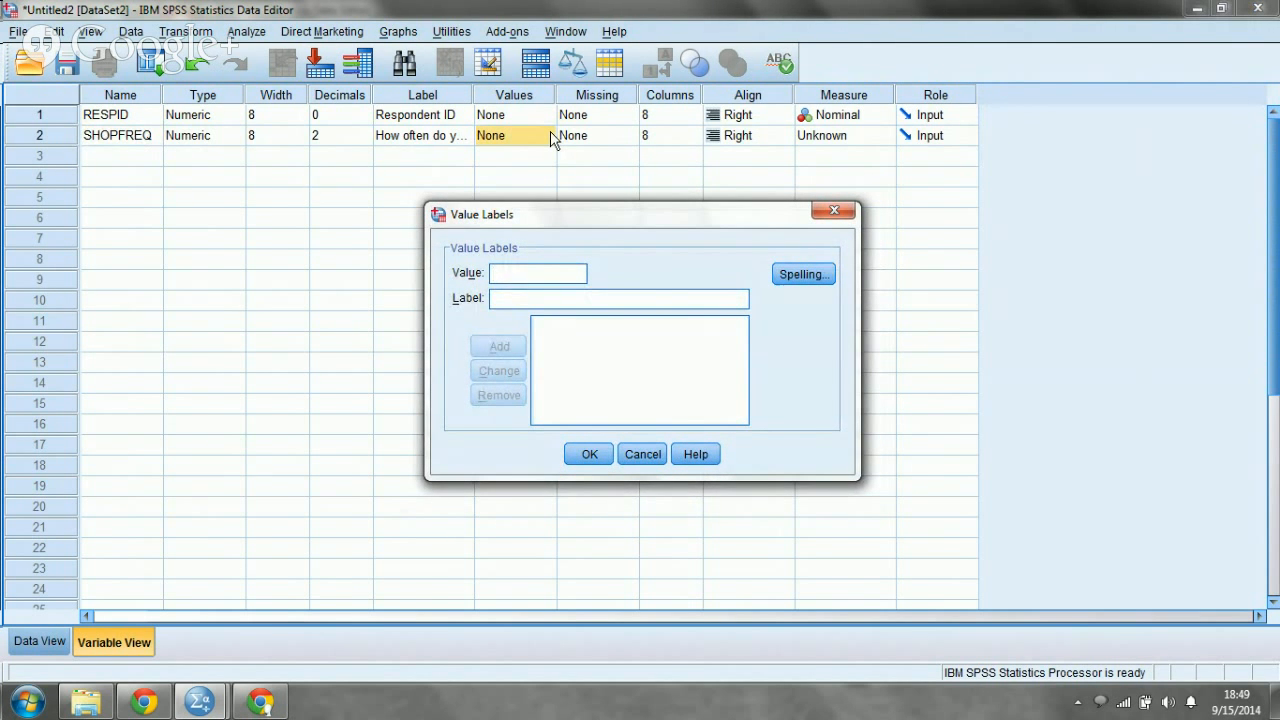
pyautogui.write('1Once ')
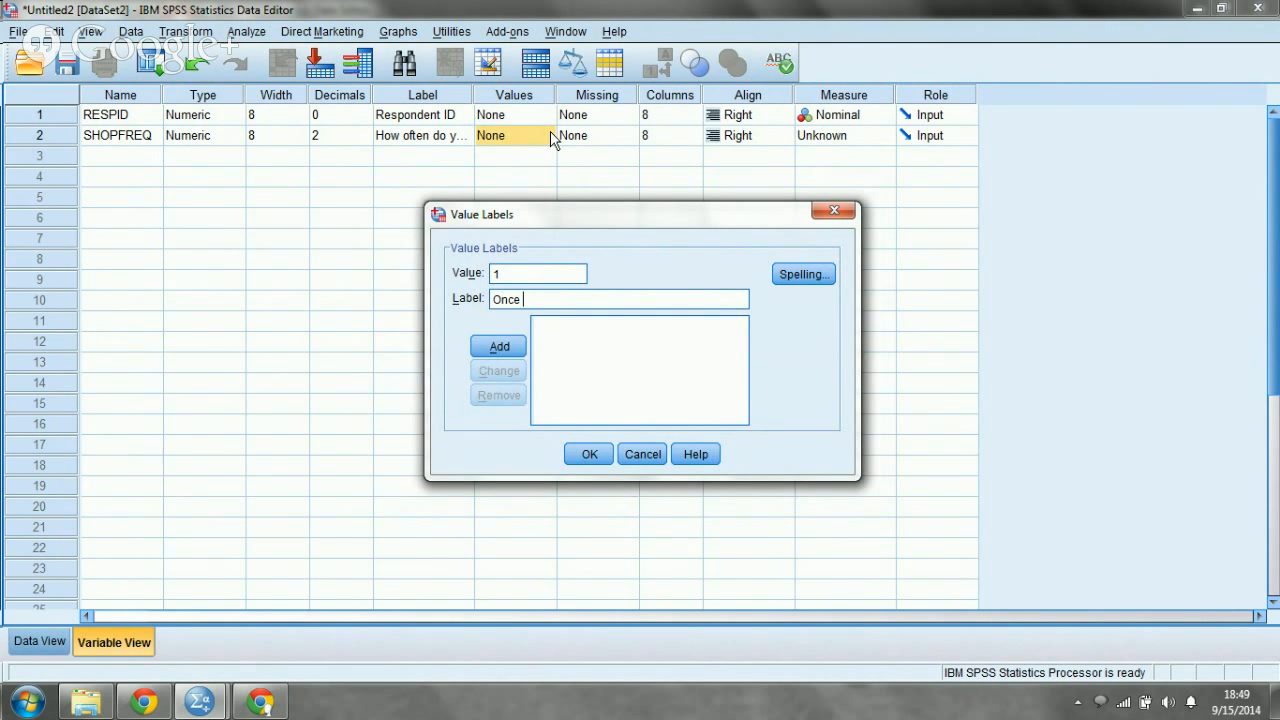
pyautogui.write('a week')
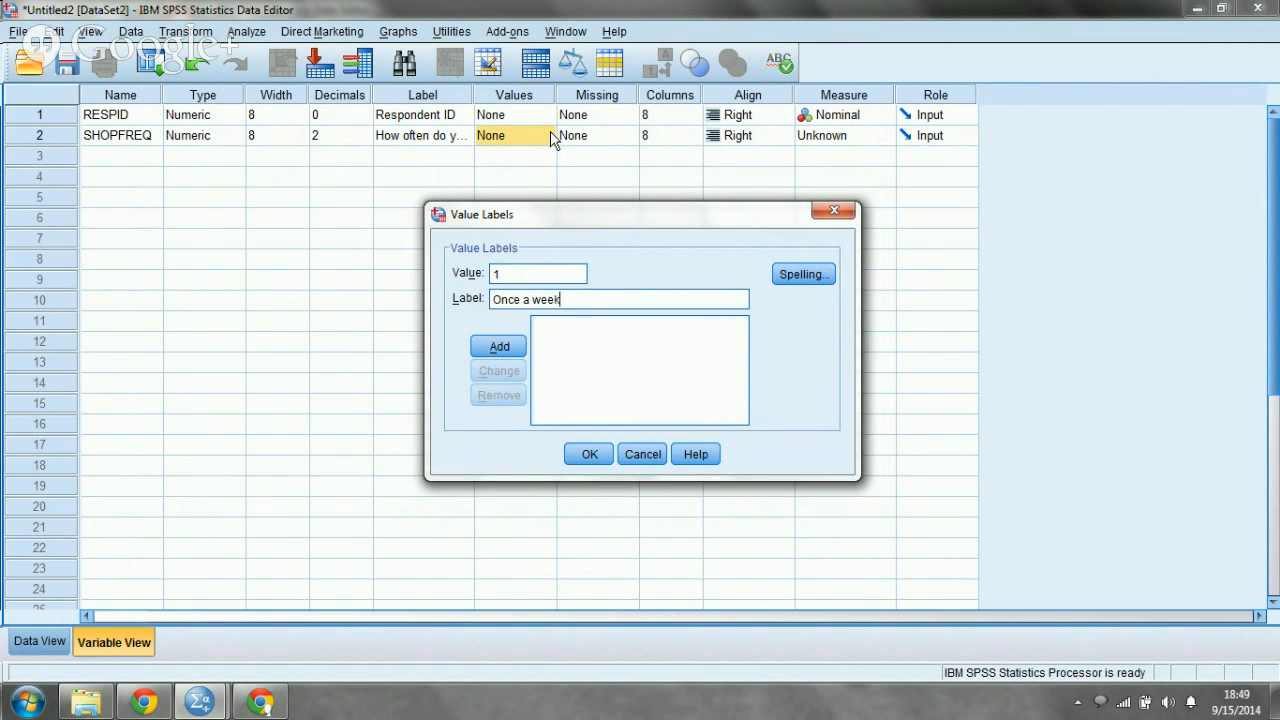
pyautogui.click(499, 346)
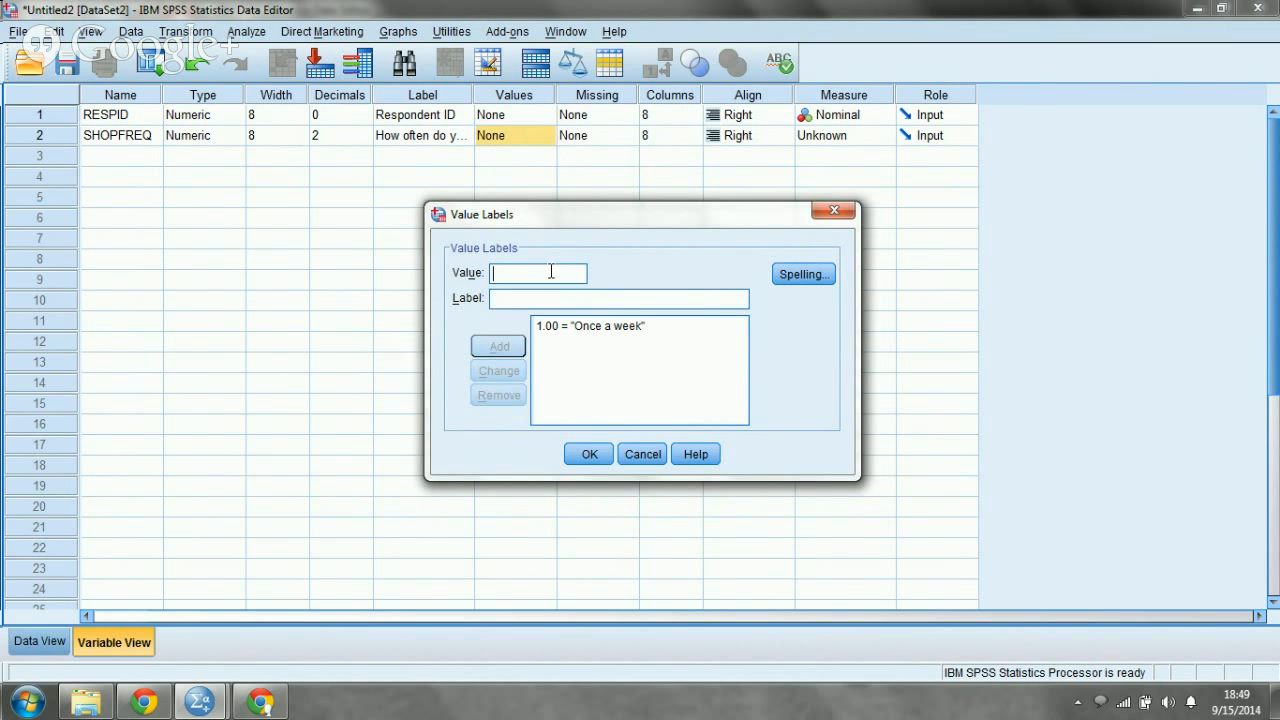
# Add a value label for SHOPFREQ that defines 2 as "Once a Month"
pyautogui.write('2')
pyautogui.press('Tab')
pyautogui.write('O')
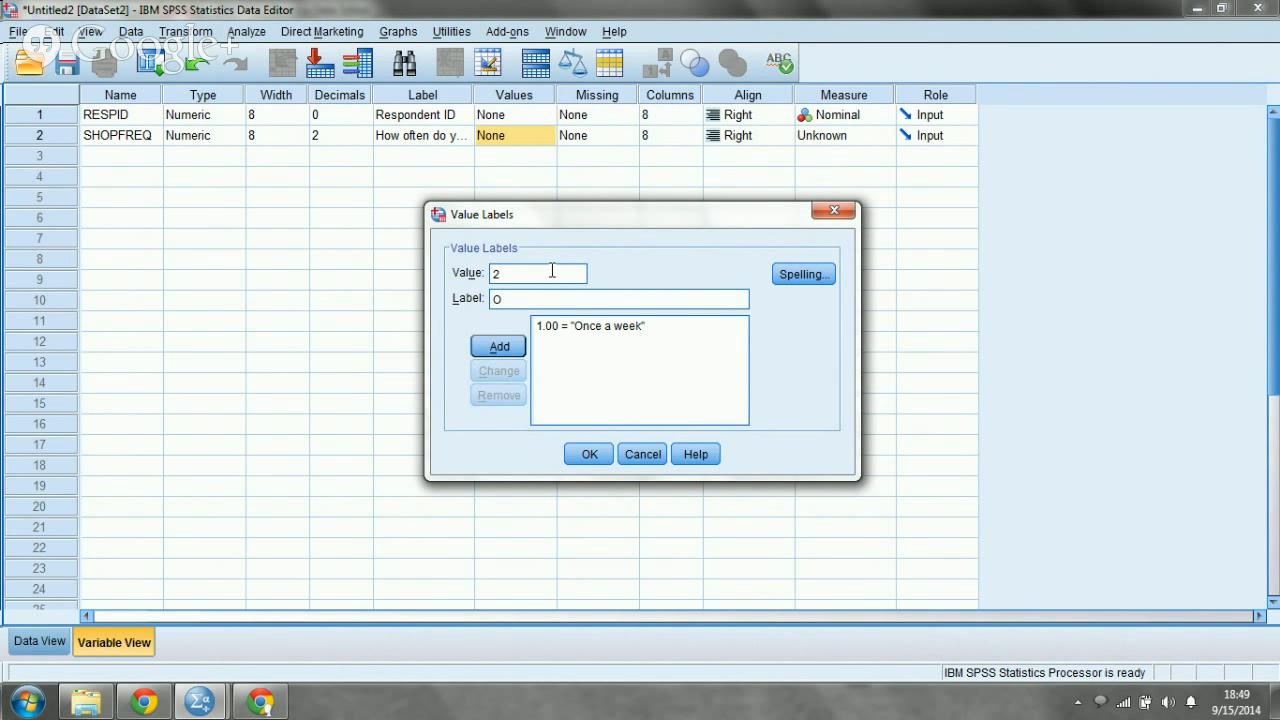
pyautogui.press('BackSpace')
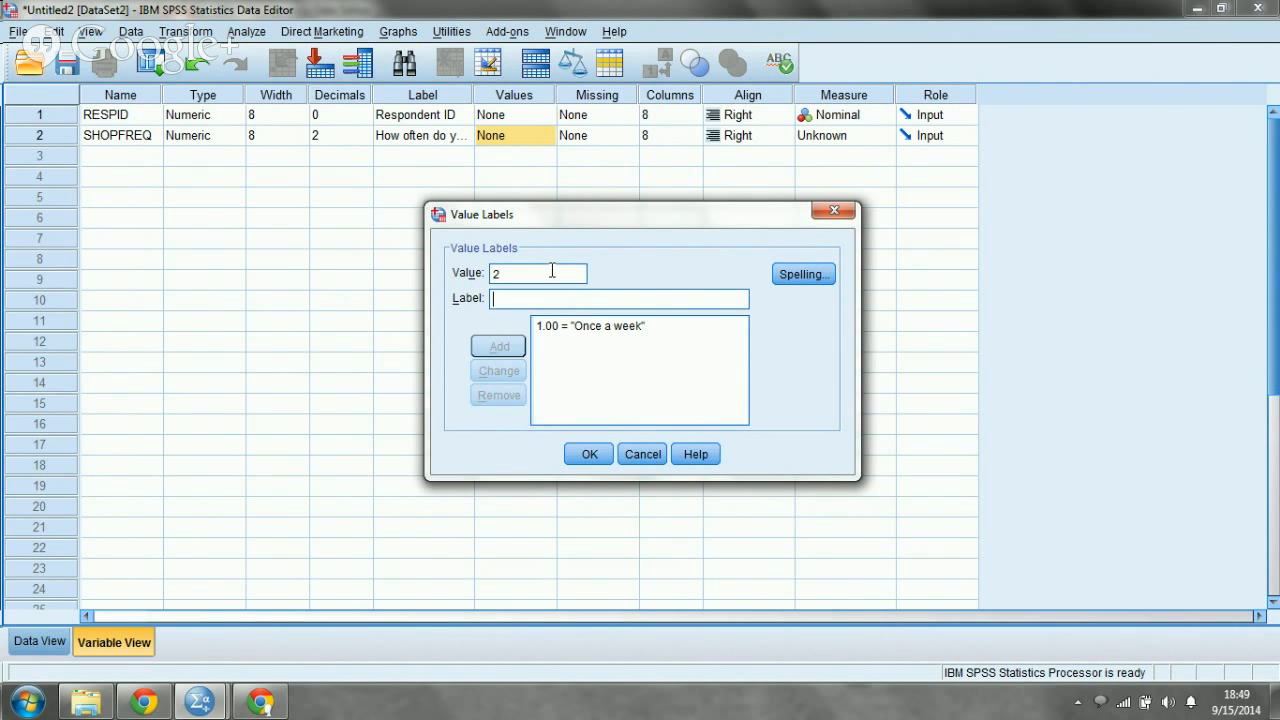
pyautogui.write('Twice a')
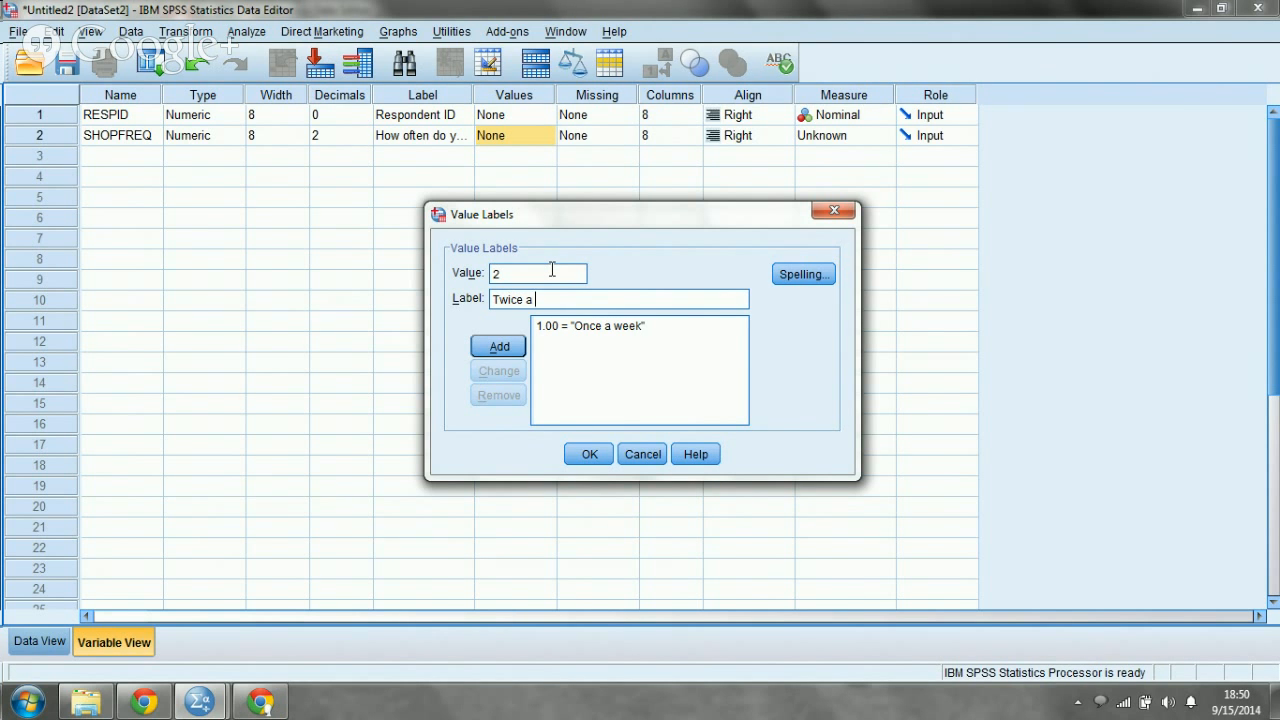
pyautogui.press('BackSpace')
pyautogui.press('BackSpace')
pyautogui.press('BackSpace')
pyautogui.press('BackSpace')
pyautogui.press('BackSpace')
pyautogui.press('BackSpace')
pyautogui.press('BackSpace')
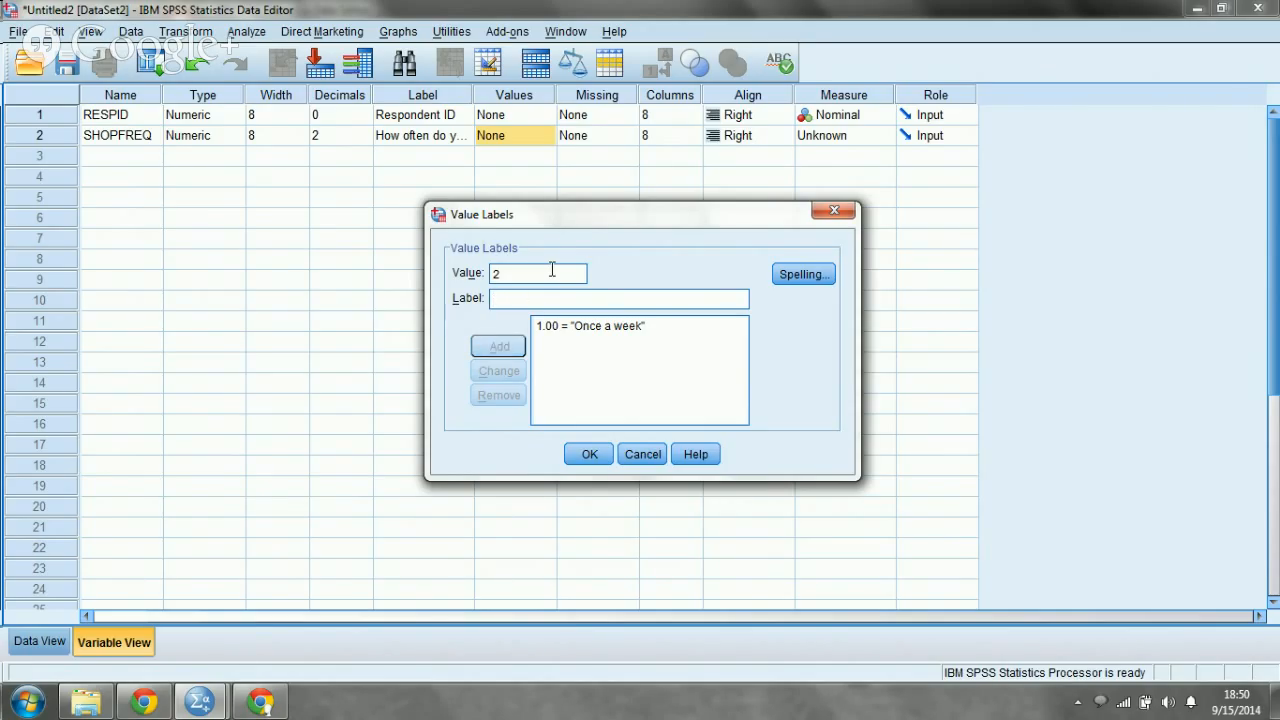
pyautogui.write('Once a Month')
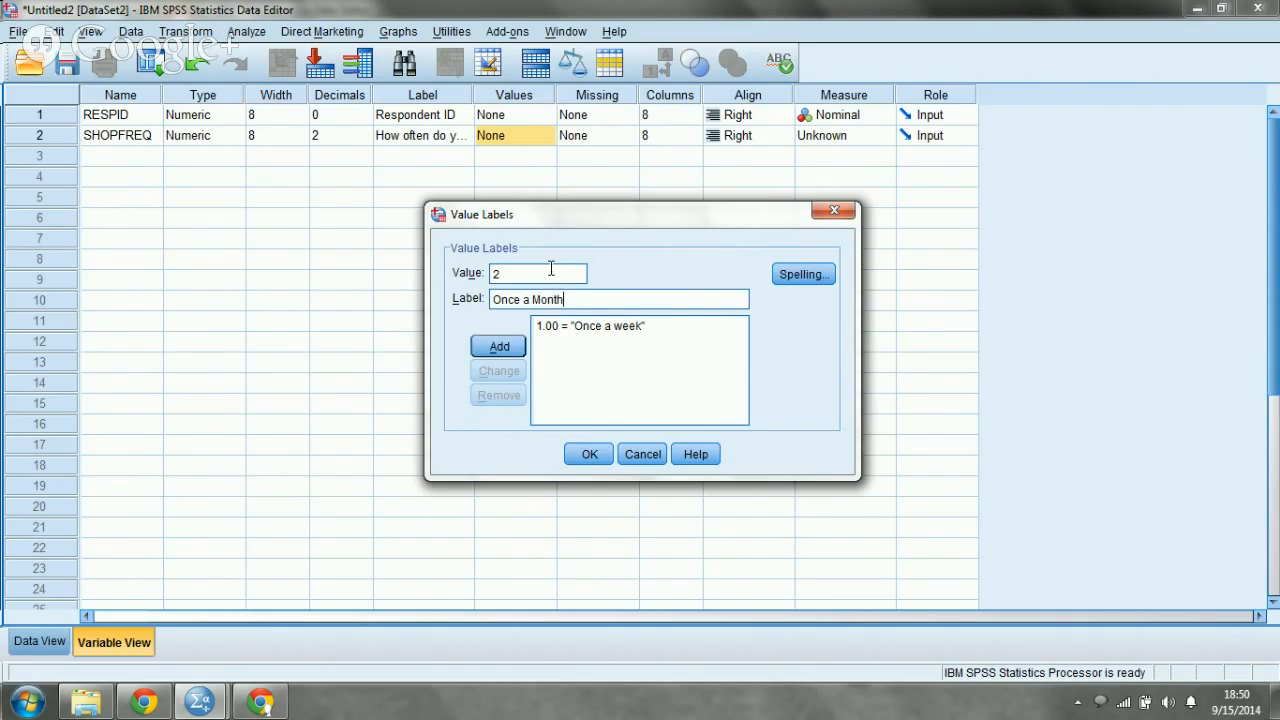
pyautogui.click(505, 350)
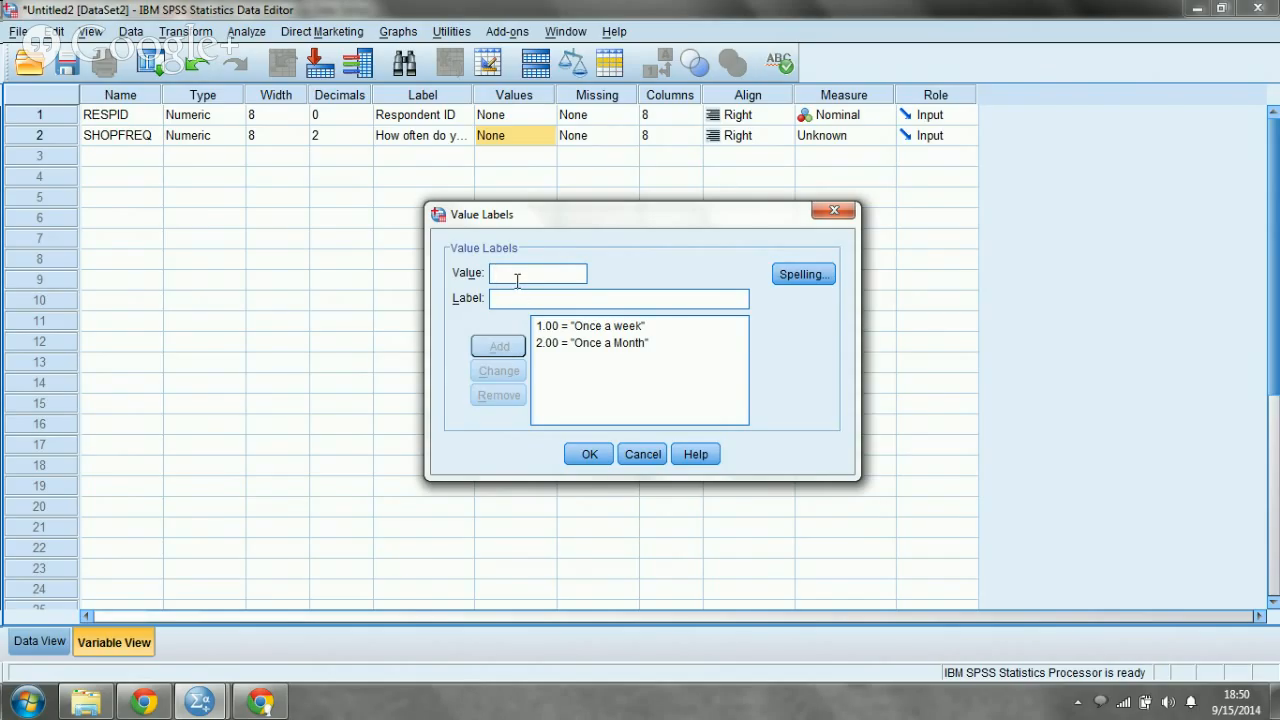
# Add SHOPFREQ value labels that define 3 as "Once every six months" and 4 as "Once a year"
pyautogui.write('3')
pyautogui.press('Tab')
pyautogui.write('Once every six months')
pyautogui.click(507, 347)
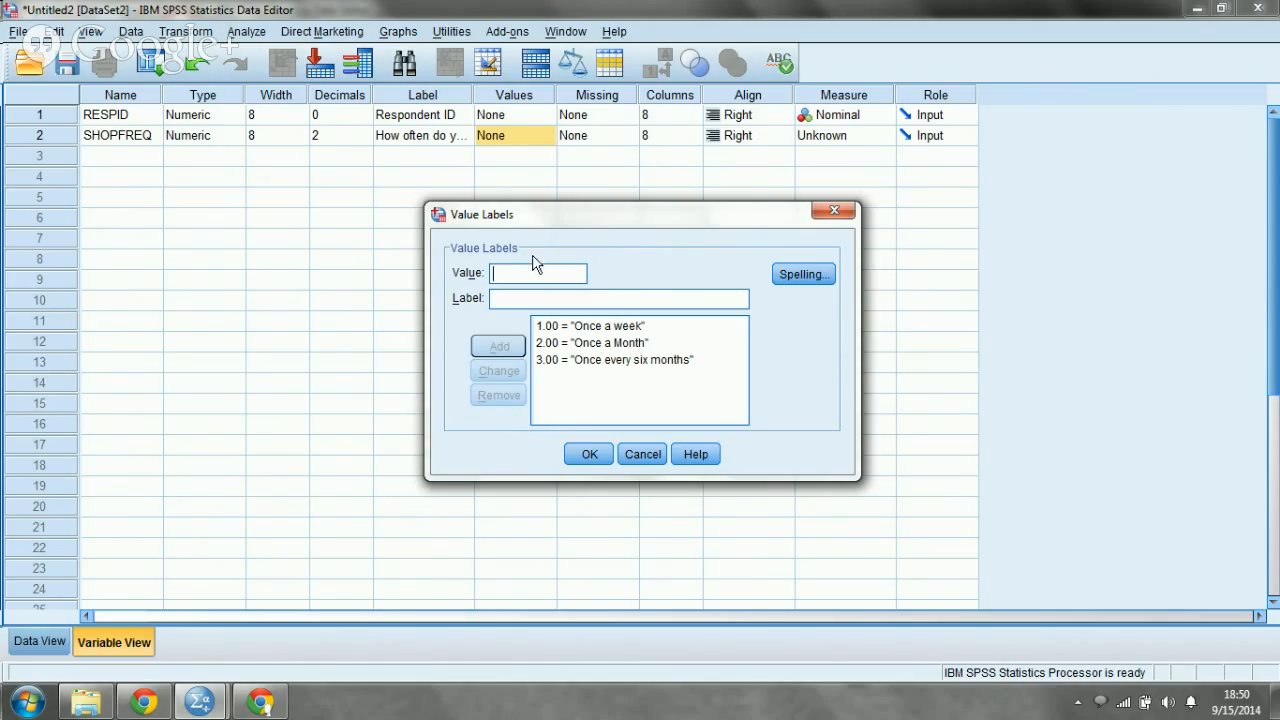
pyautogui.write('4')
pyautogui.press('Tab')
pyautogui.write('Onc')
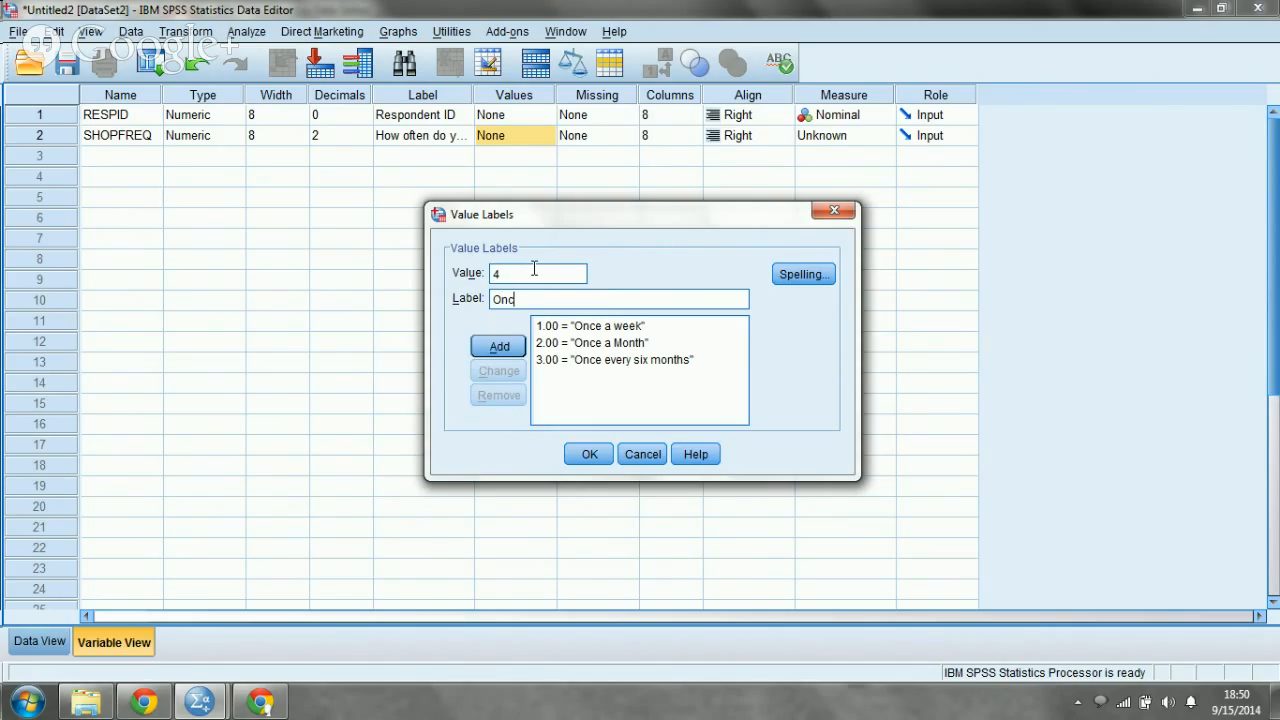
pyautogui.write('e a year')
pyautogui.click(500, 346)
# Add a value label that defines 5 as "Never" and apply the SHOPFREQ value labels
pyautogui.write('5')
pyautogui.press('Tab')
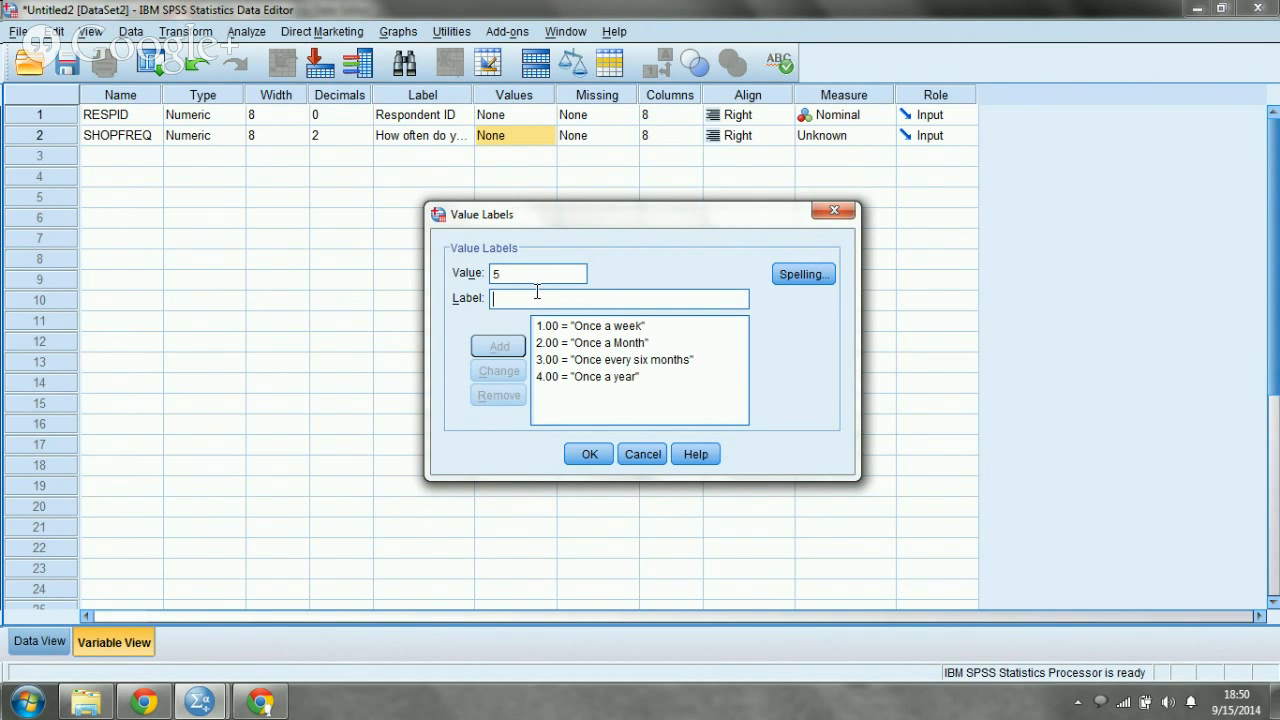
pyautogui.write('Never')
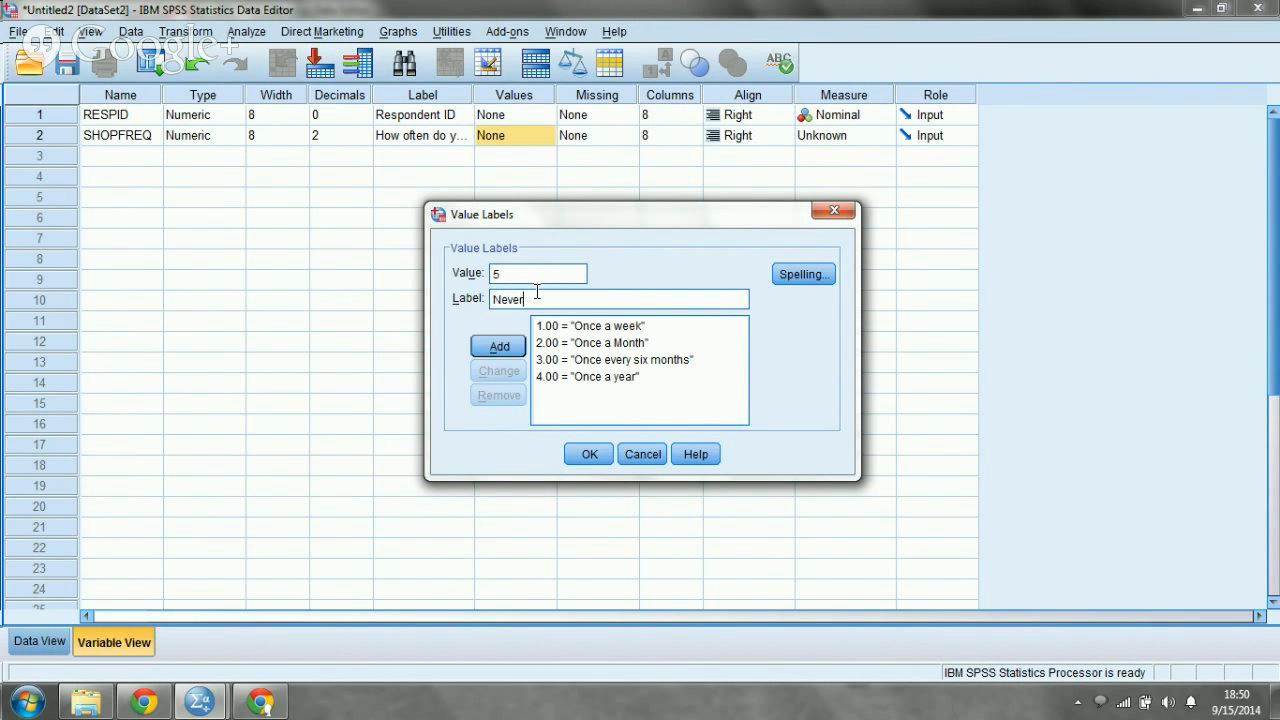
pyautogui.click(500, 347)
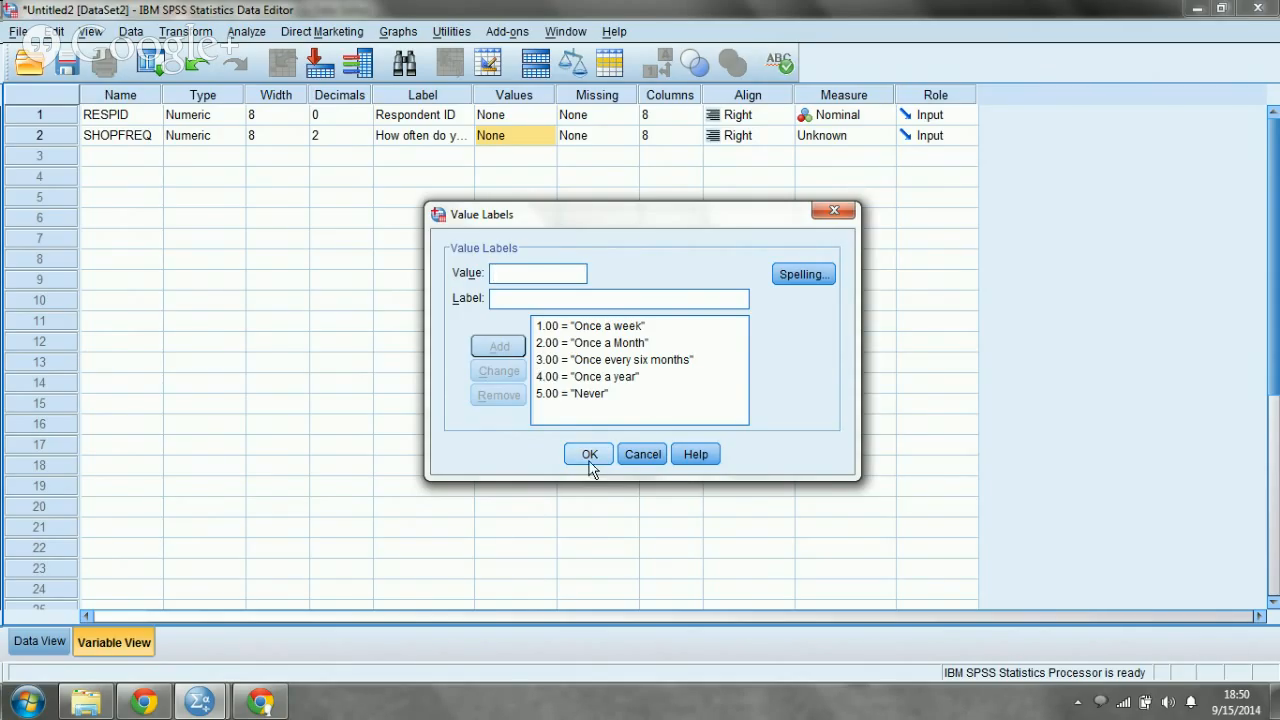
pyautogui.click(588, 336)
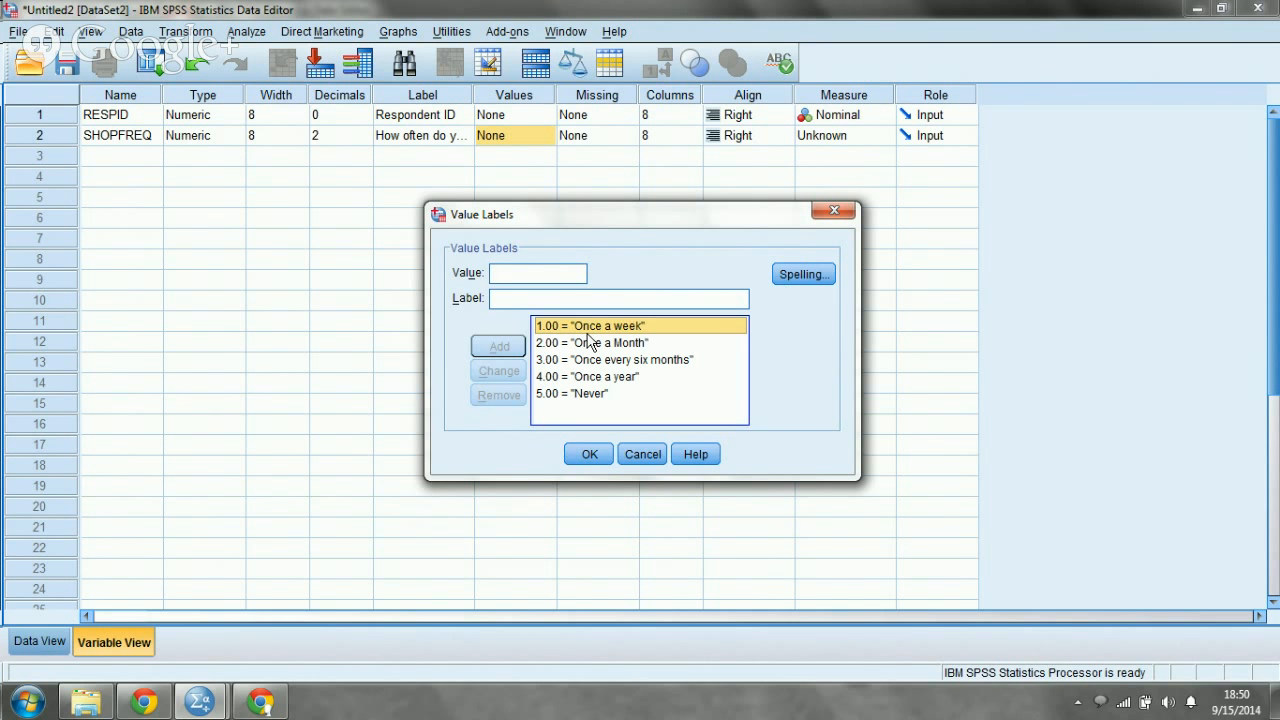
pyautogui.click(588, 344)
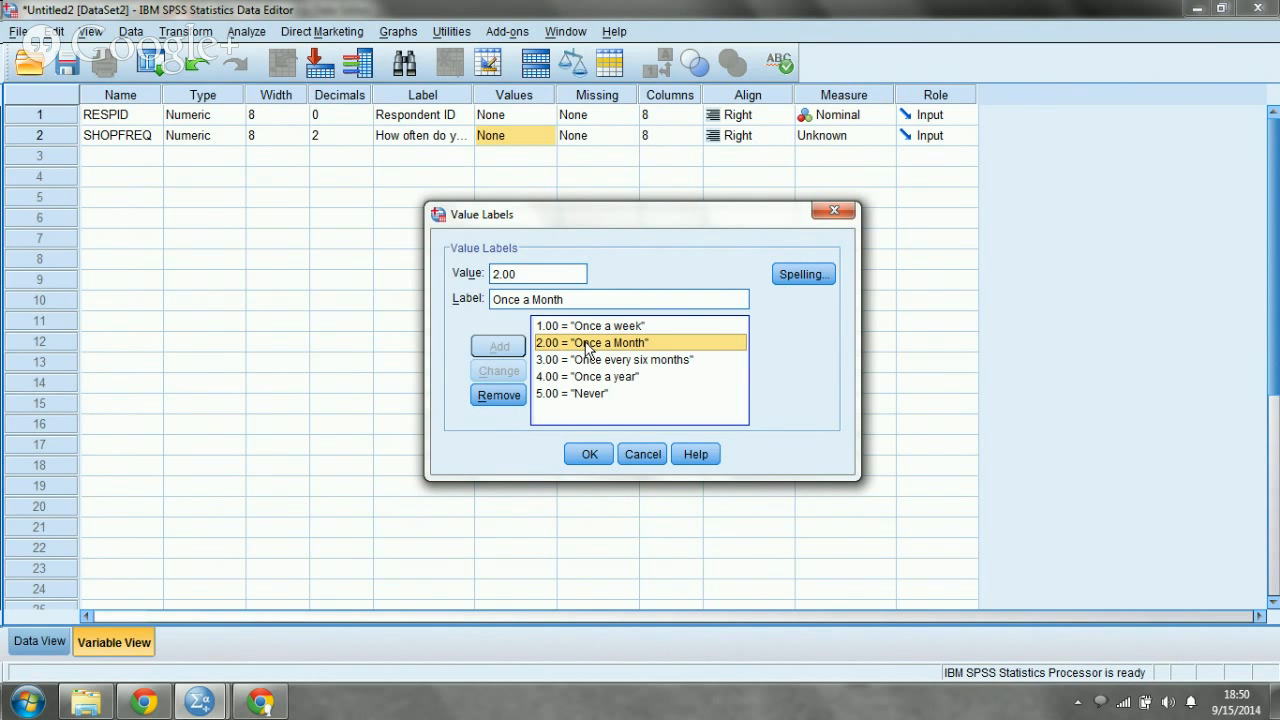
pyautogui.click(589, 454)
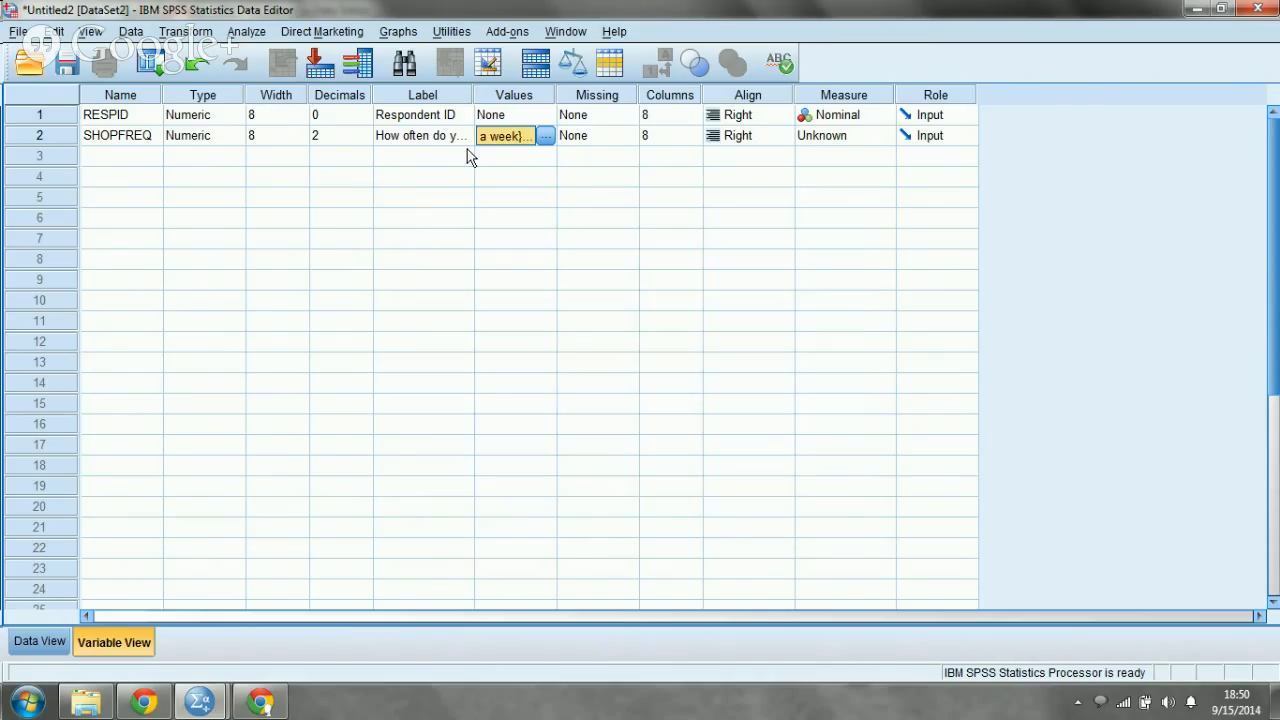
# Set the number of decimals for SHOPFREQ to 0
pyautogui.click(360, 140)
pyautogui.click(364, 143)
pyautogui.click(364, 143)
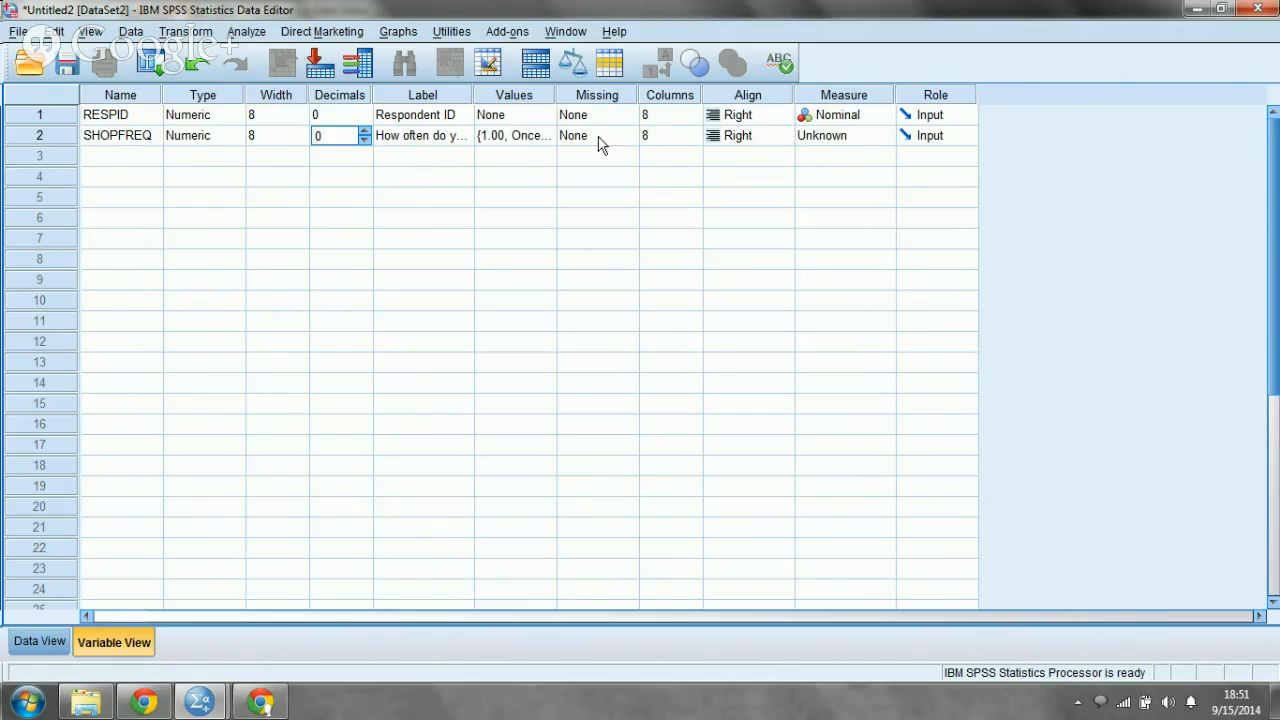
# Set SHOPFREQ's measurement level to Scale and widen the Label column to fit its full question text
pyautogui.click(851, 135)
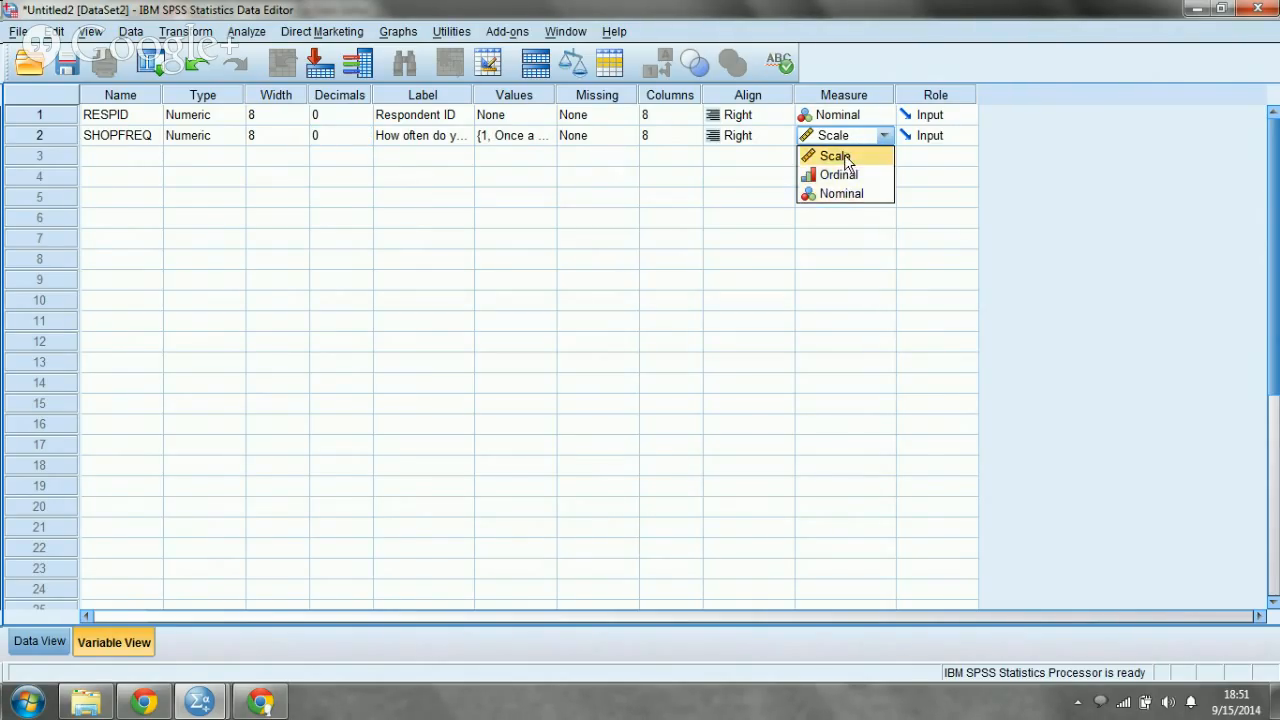
pyautogui.click(845, 160)
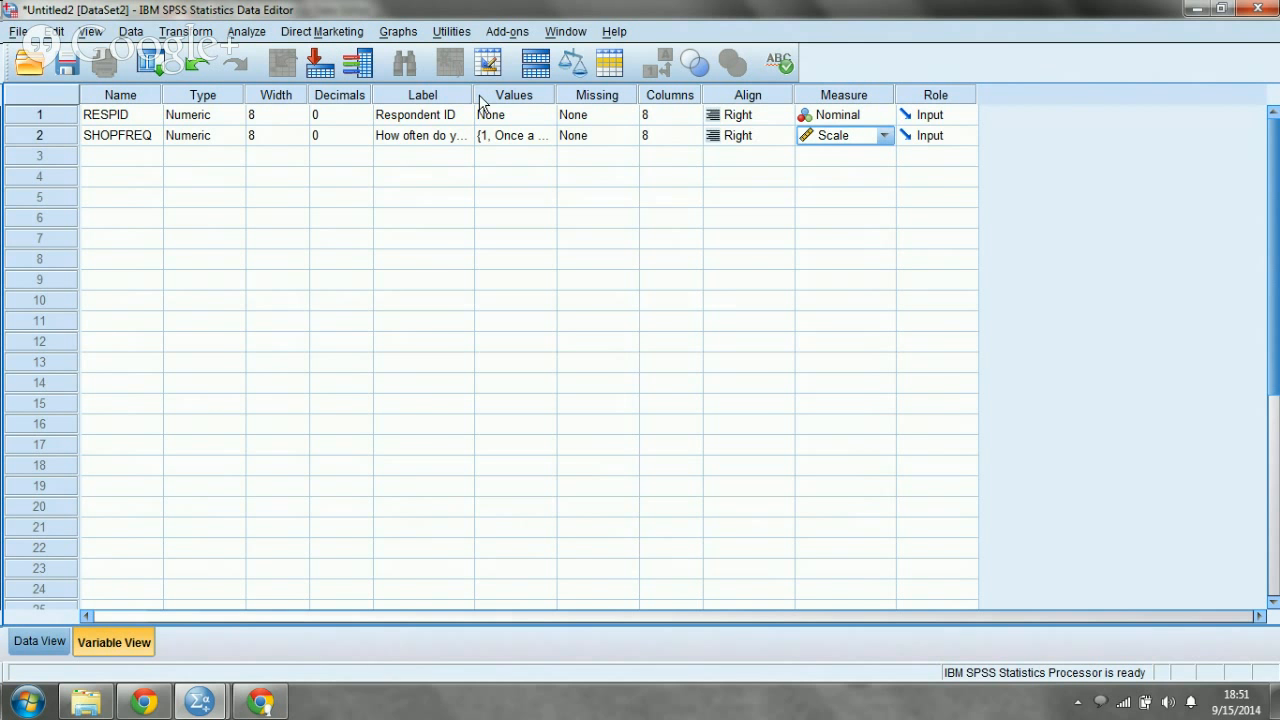
pyautogui.moveTo(470, 95); pyautogui.dragTo(592, 118)
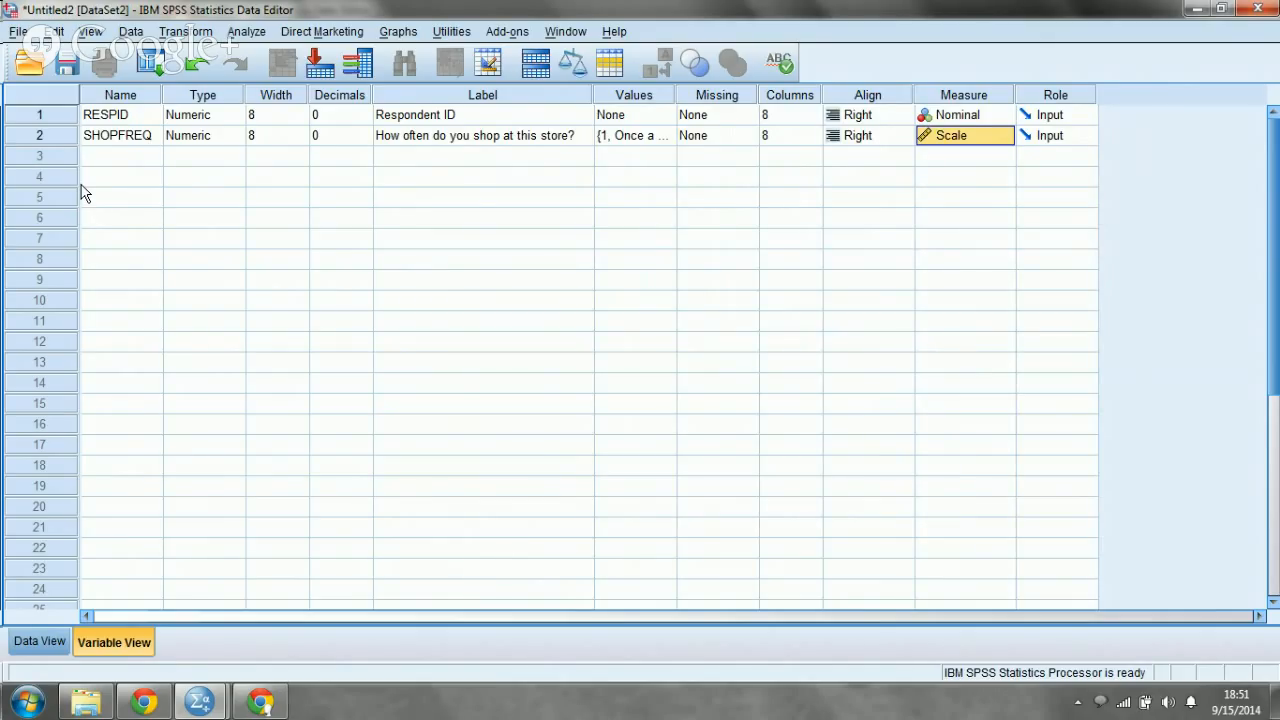
# Add a third variable named PURCHQ and set its decimals to 0
pyautogui.click(130, 155)
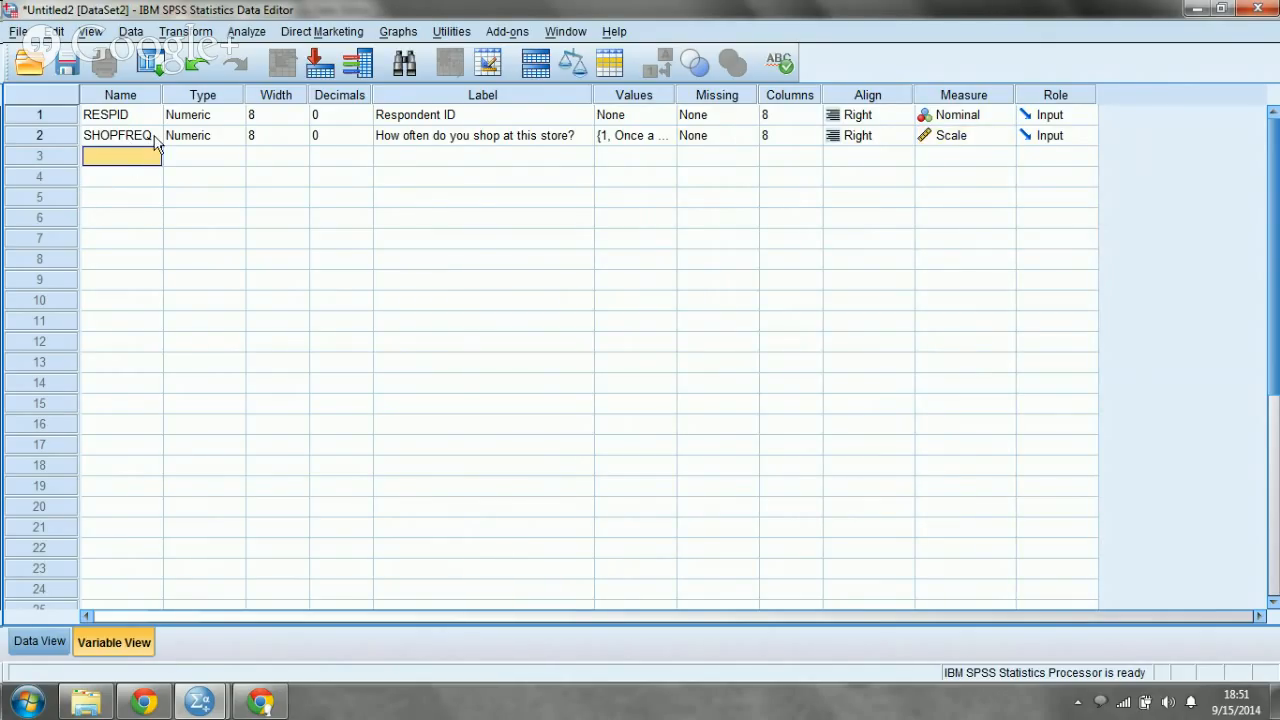
pyautogui.write('Hu')
pyautogui.press('BackSpace')
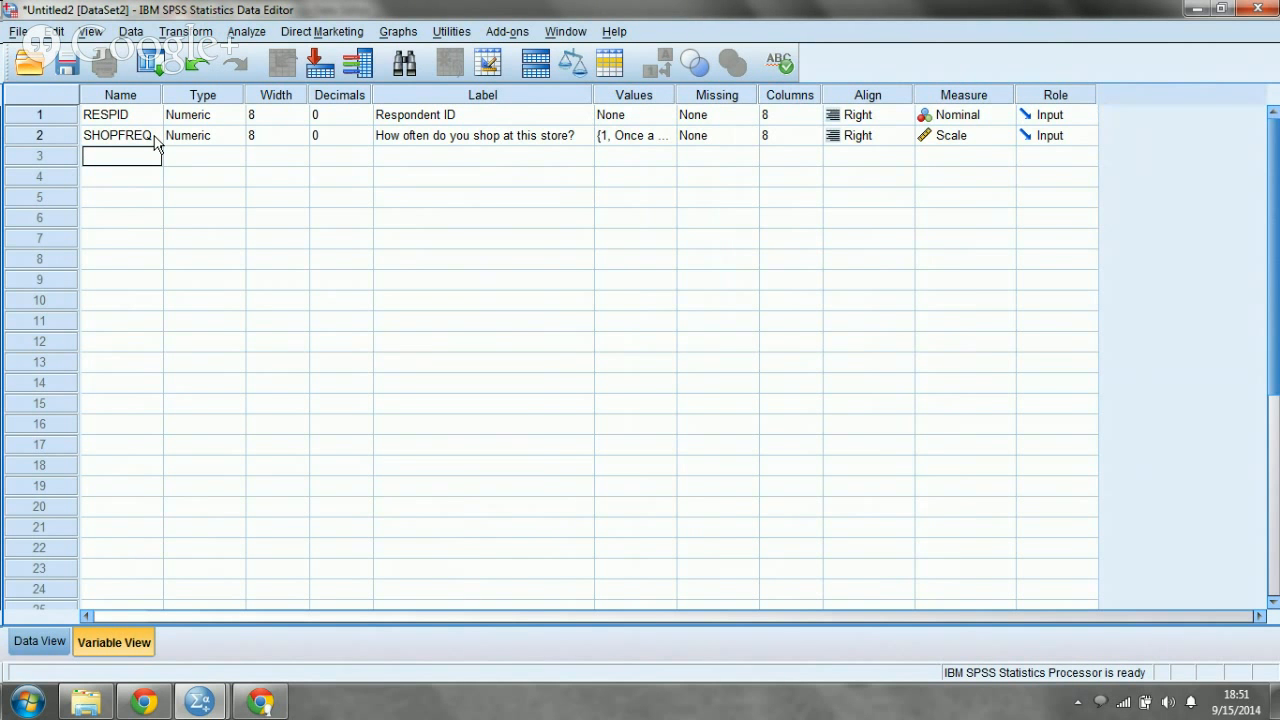
pyautogui.write('PURCHQ')
pyautogui.press('Tab')
pyautogui.click(343, 155)
pyautogui.click(365, 160)
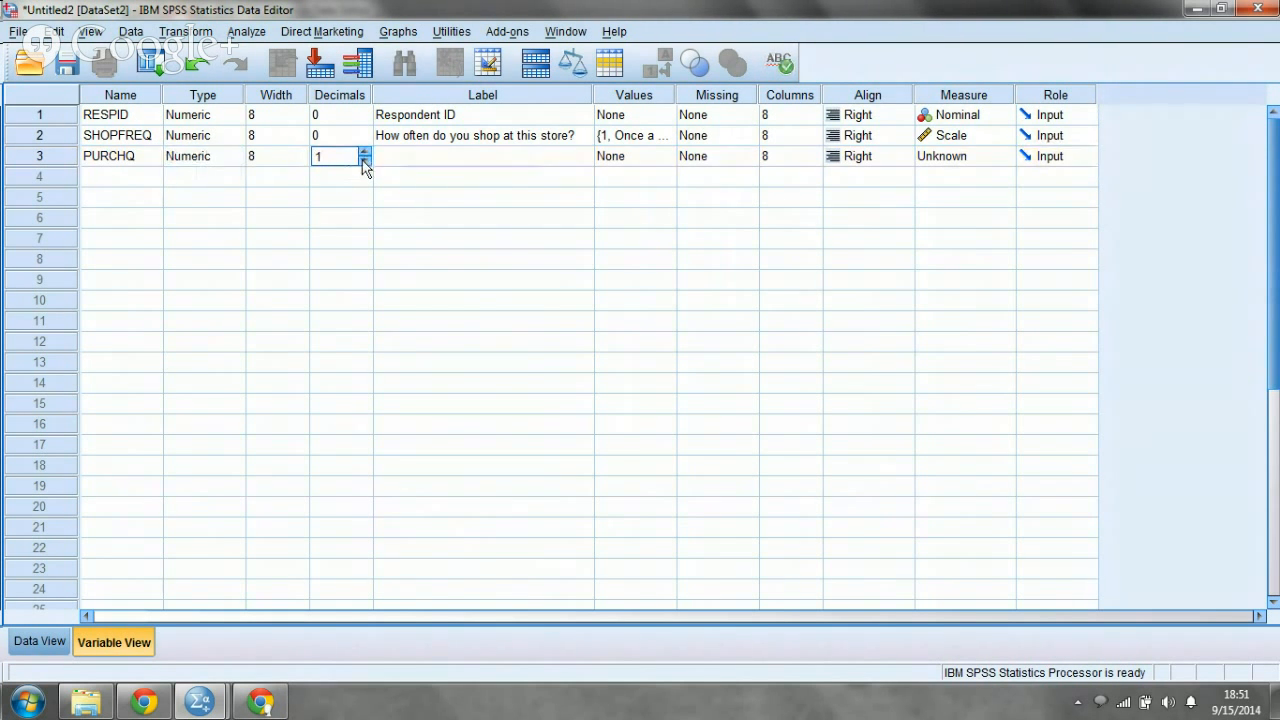
pyautogui.click(363, 161)
pyautogui.click(363, 161)
# Label PURCHQ "How many items did you buy today?" and set its measurement level to Scale
pyautogui.click(397, 166)
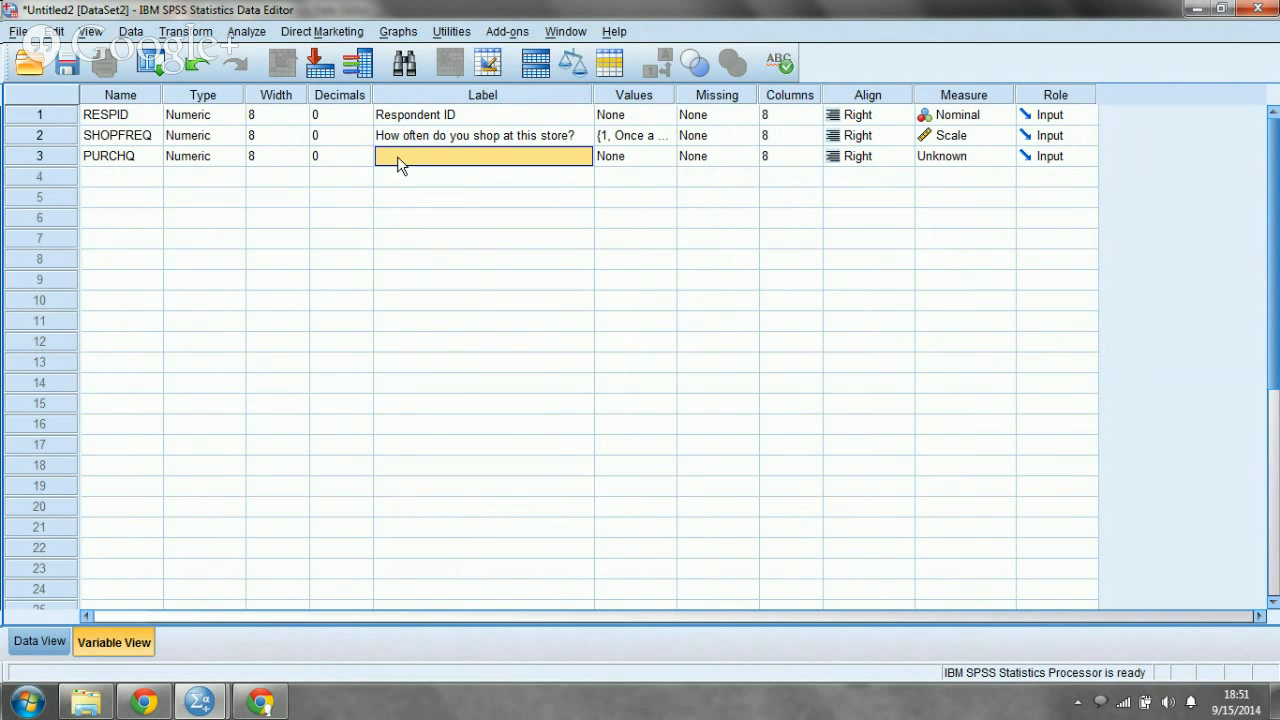
pyautogui.write('How many things')
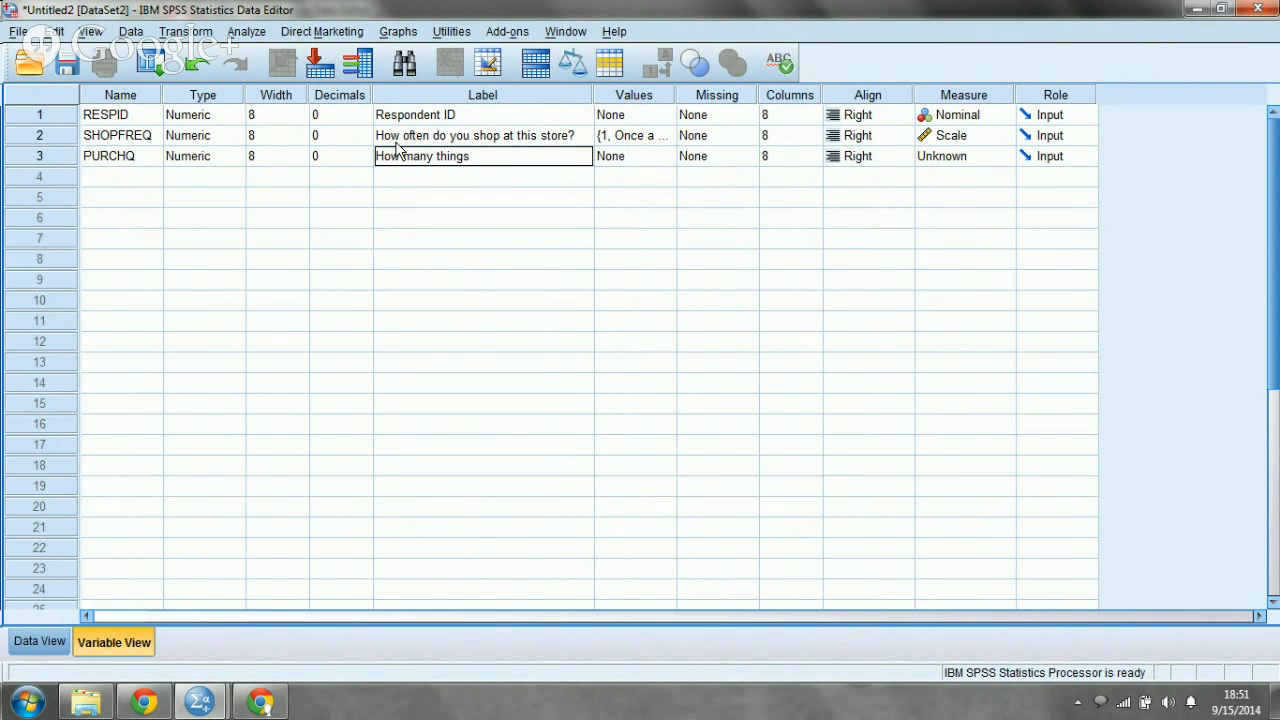
pyautogui.tripleClick(465, 157)
pyautogui.click(443, 157)
pyautogui.doubleClick(443, 157)
pyautogui.press('BackSpace')
pyautogui.write('items did you buy today?')
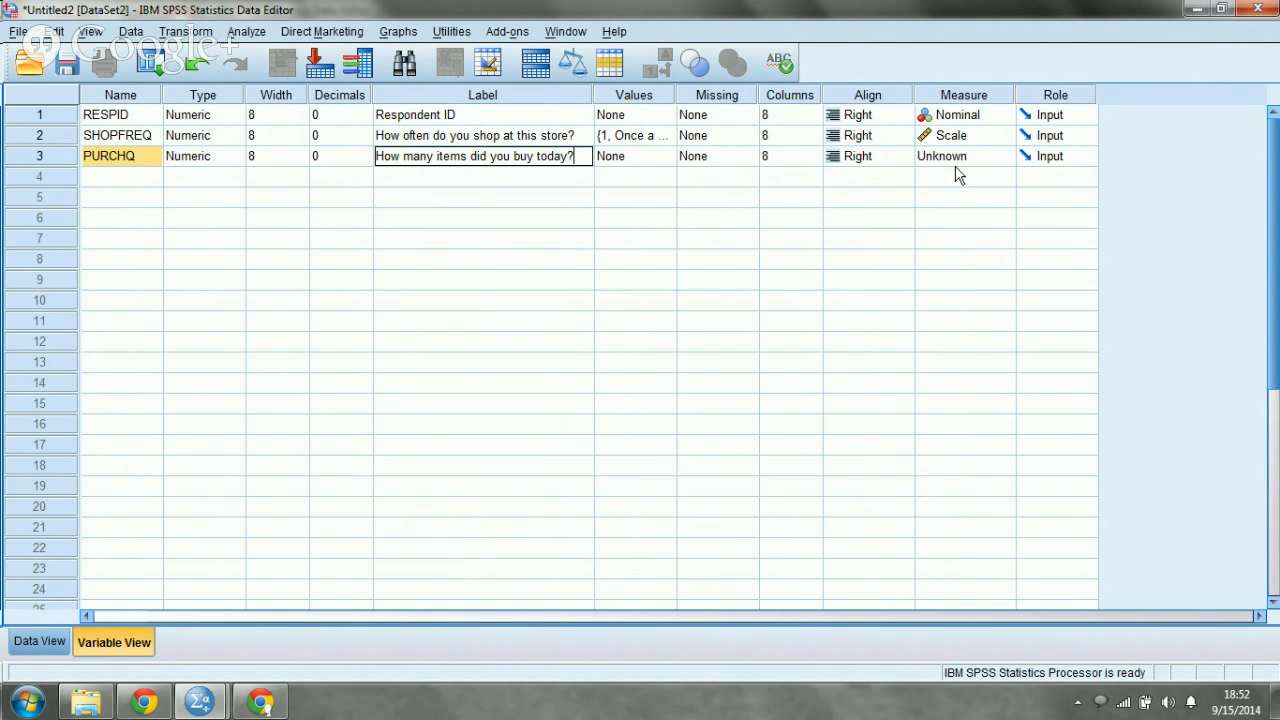
pyautogui.click(988, 159)
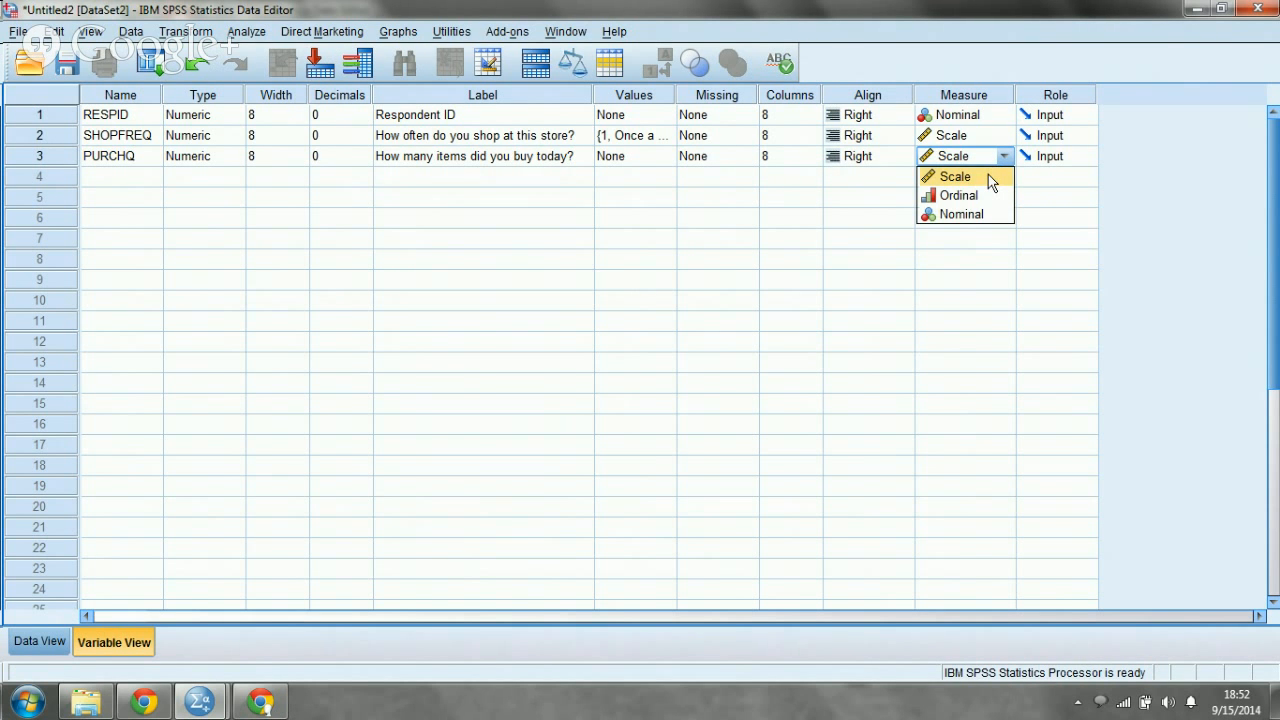
pyautogui.click(988, 175)
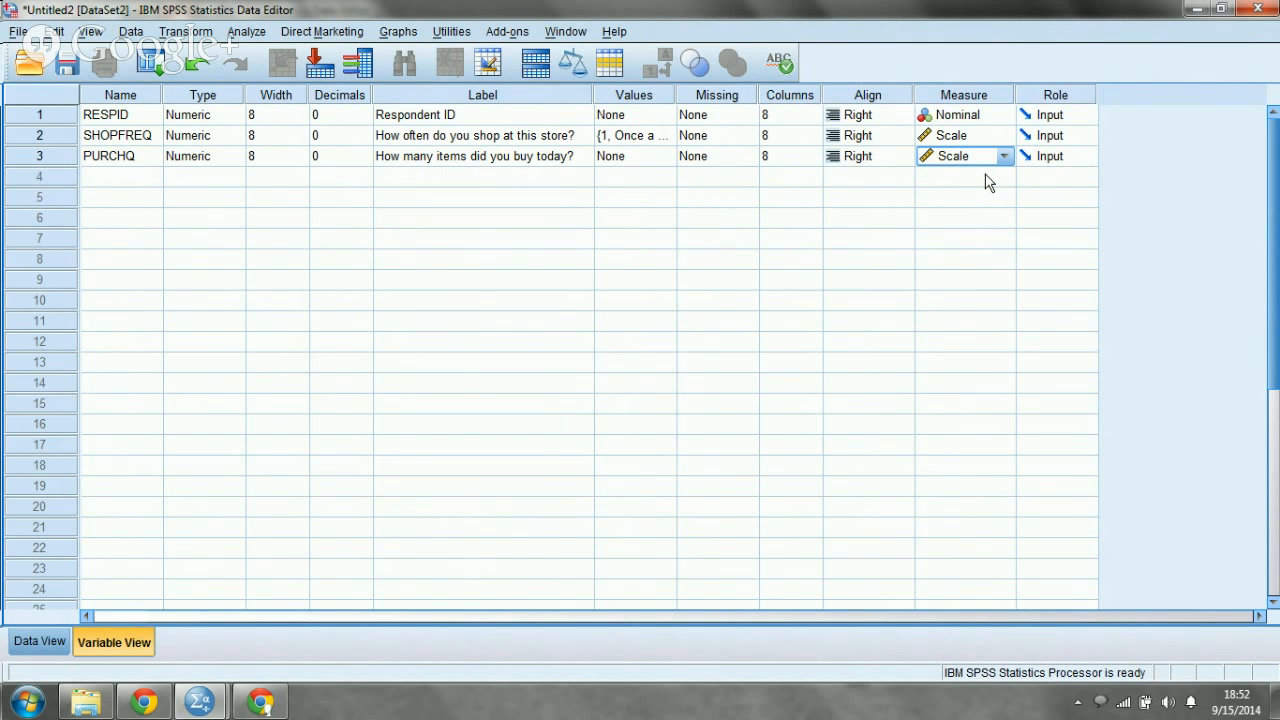
# Add a fourth variable named GENDER with the label "What is your gender?"
pyautogui.click(115, 188)
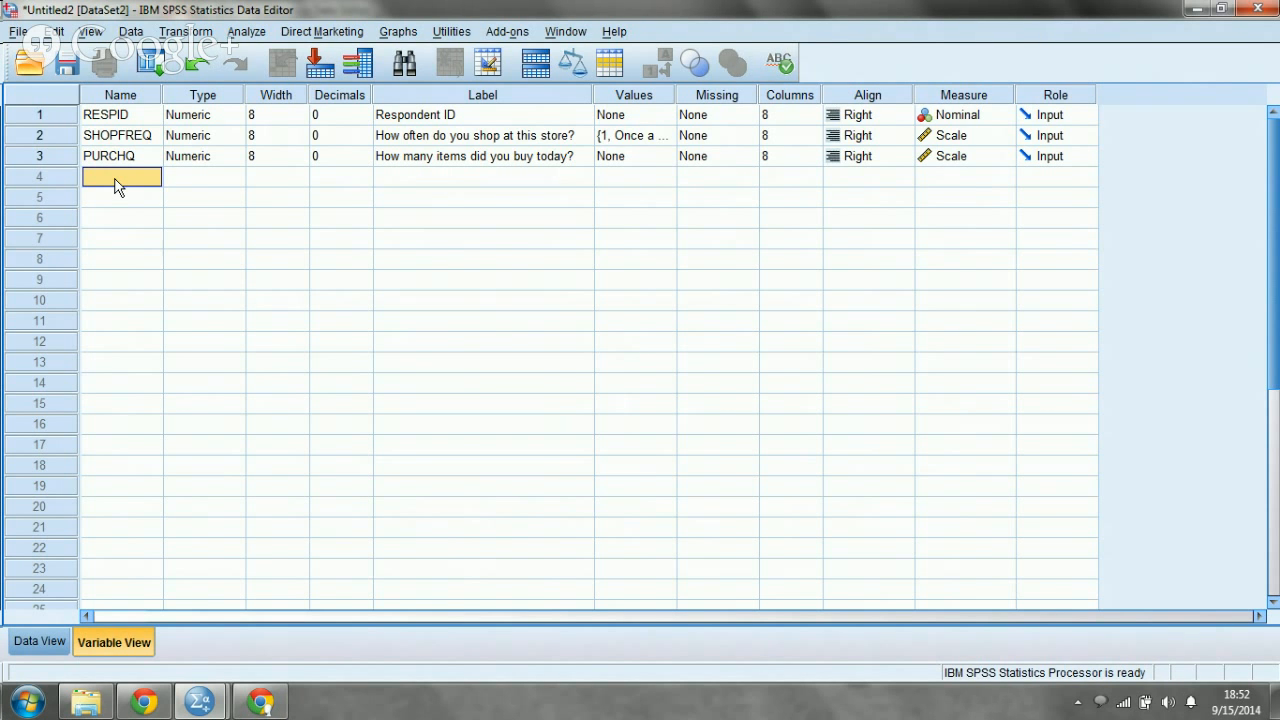
pyautogui.write('GENDER')
pyautogui.press('Return')
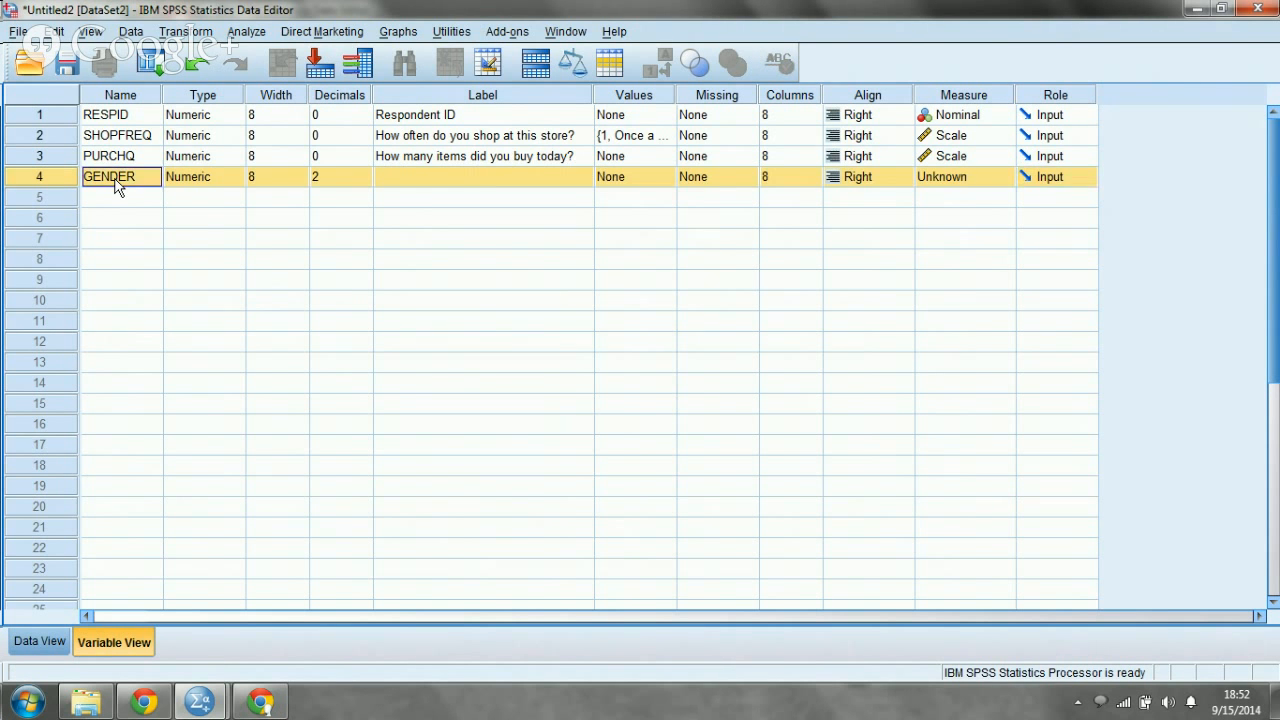
pyautogui.click(395, 184)
pyautogui.write('What is your')
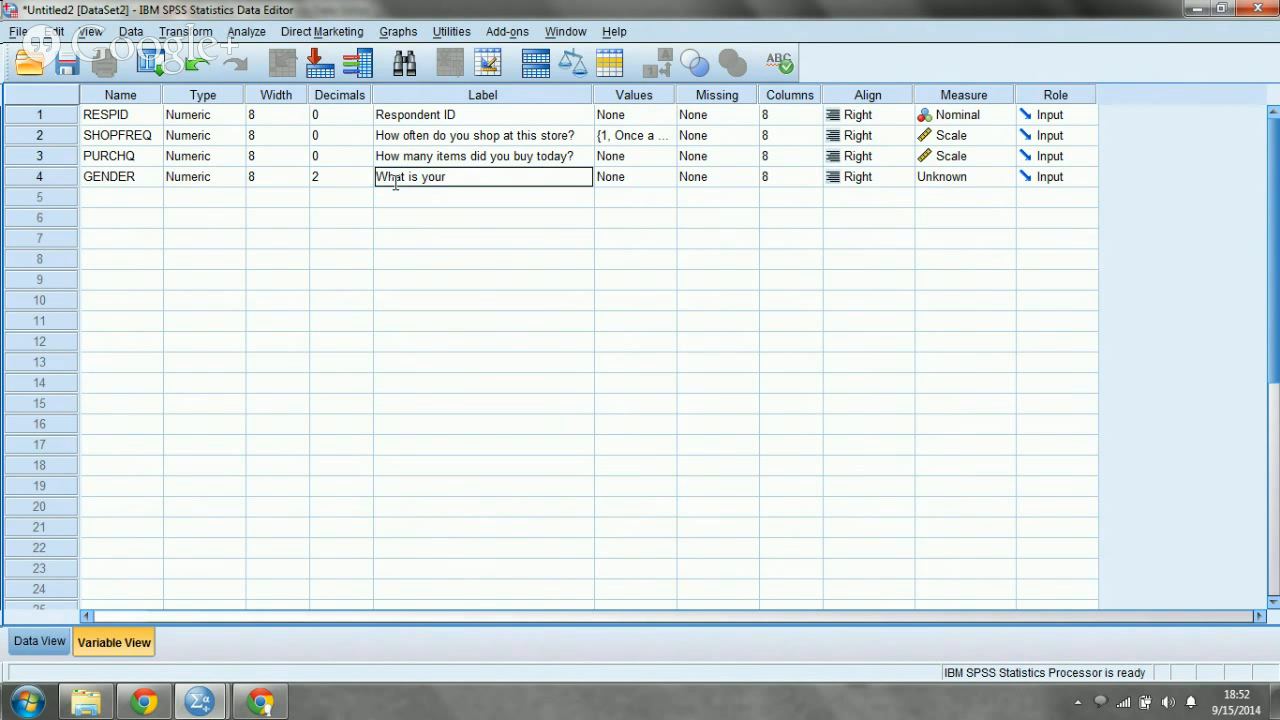
pyautogui.write(' ge')
pyautogui.press('BackSpace')
pyautogui.press('BackSpace')
pyautogui.write('gender')
# Add a value label for GENDER that defines 0 as "Male" and apply it
pyautogui.click(678, 186)
pyautogui.click(671, 184)
pyautogui.write('1')
pyautogui.press('BackSpace')
pyautogui.write('0')
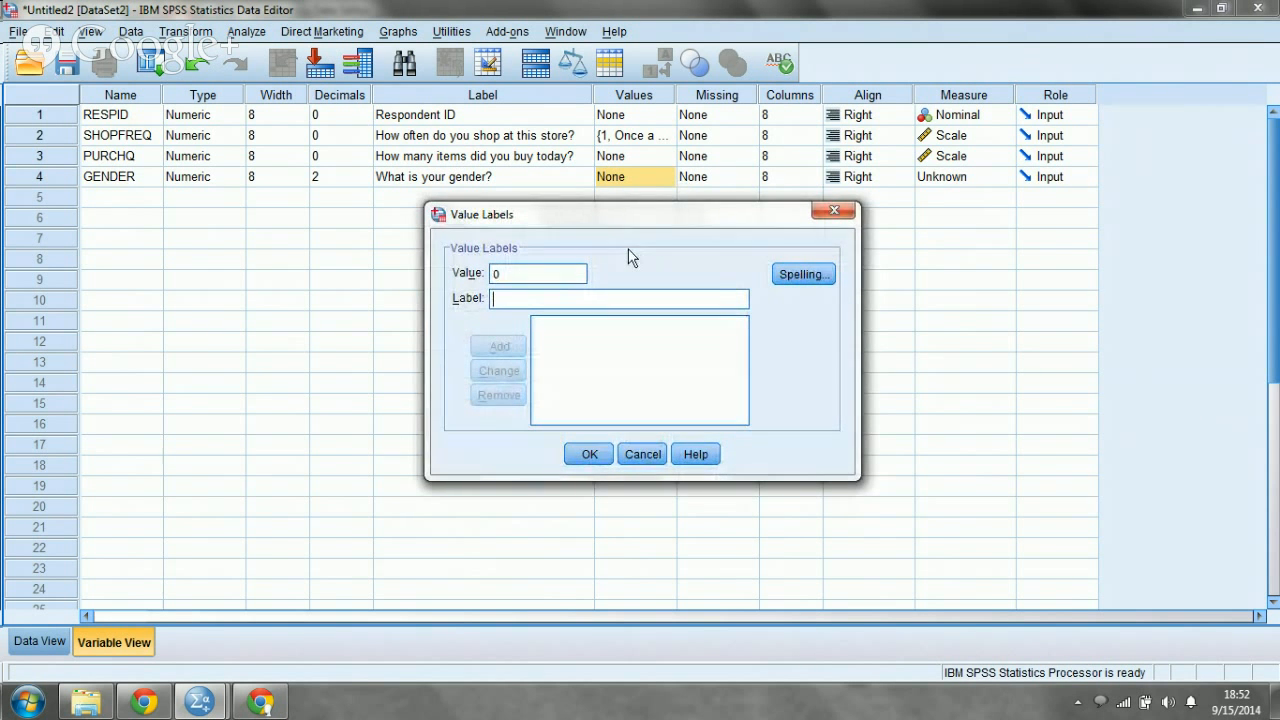
pyautogui.press('Tab')
pyautogui.write('Male')
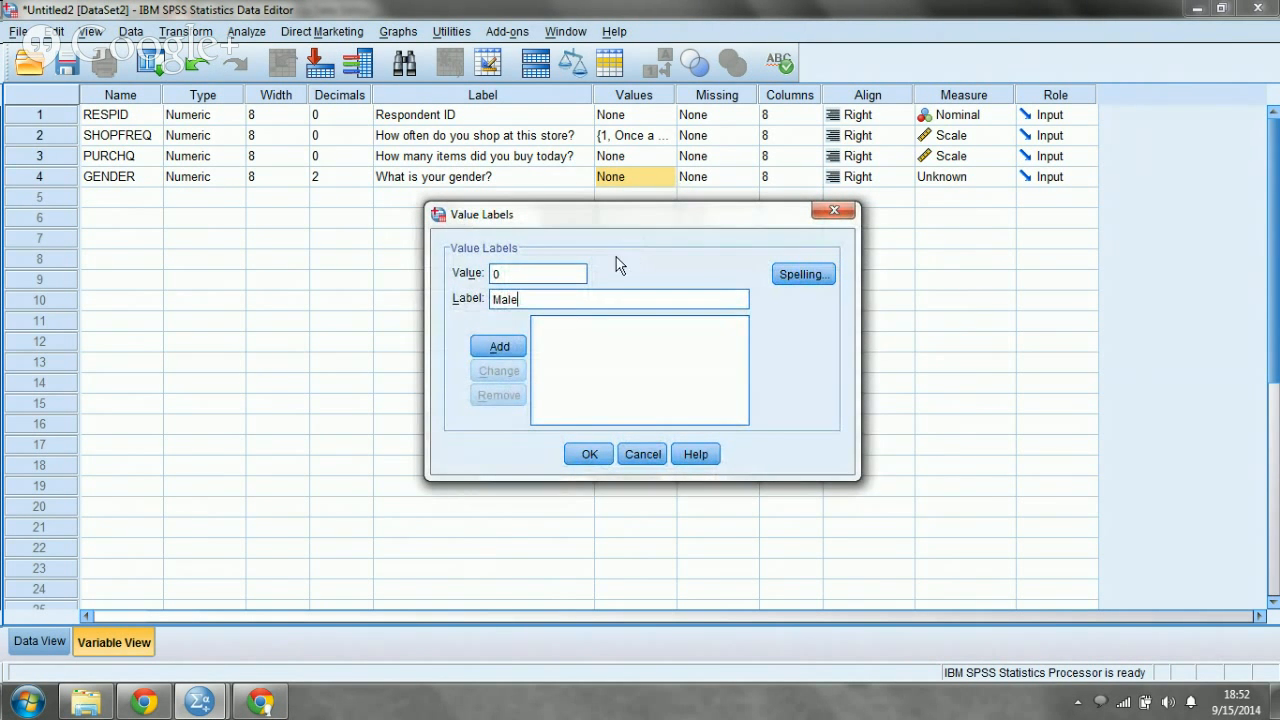
pyautogui.click(500, 346)
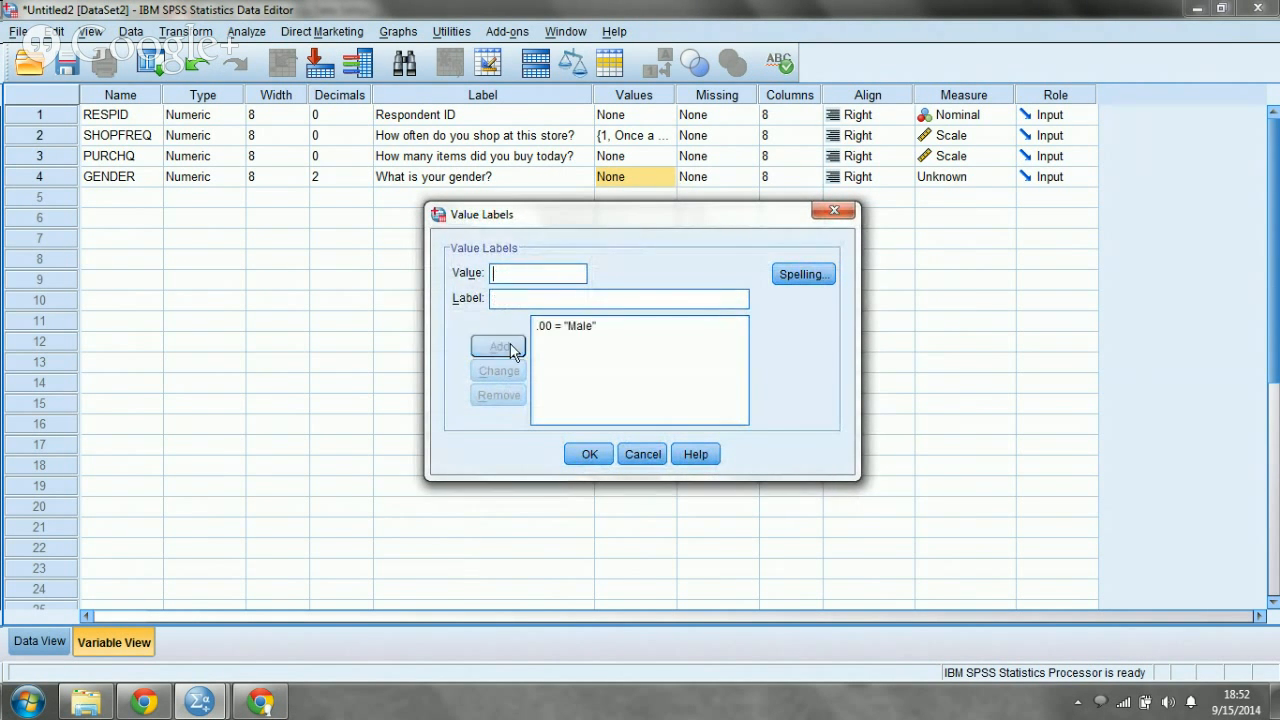
pyautogui.click(594, 458)
# Reopen GENDER's value labels and add one that defines 1 as "Female"
pyautogui.click(666, 176)
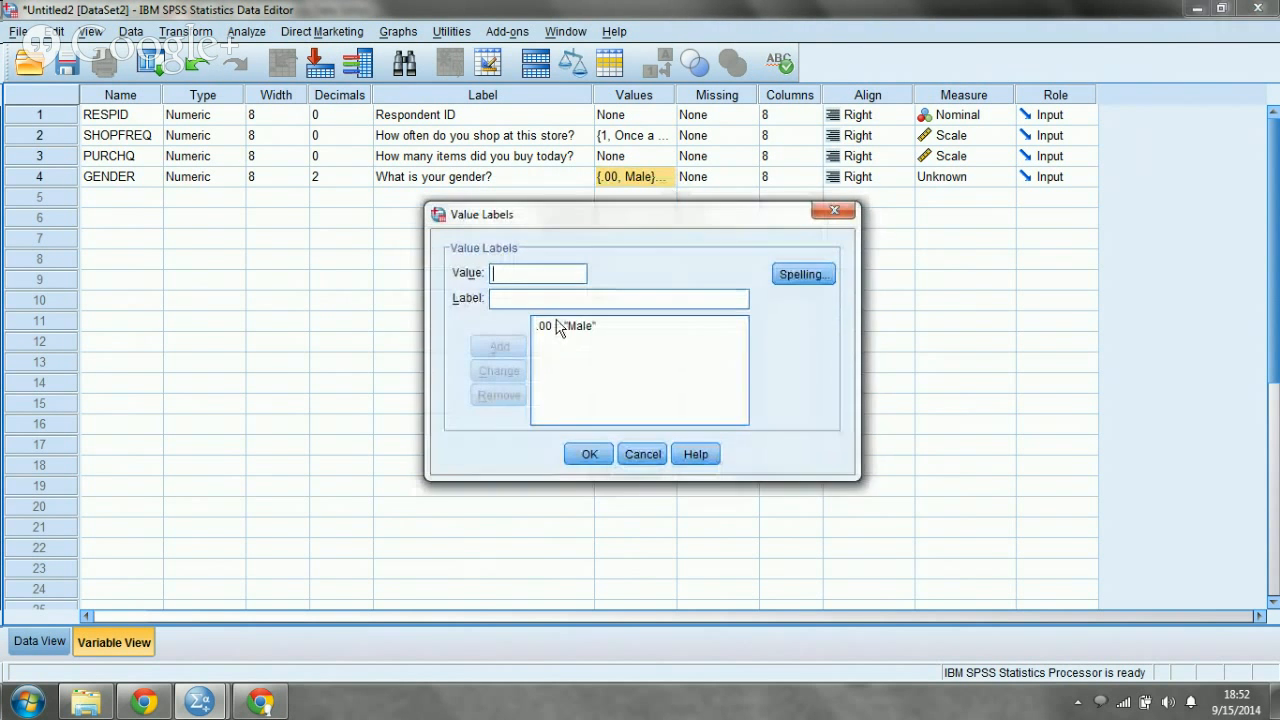
pyautogui.write('1.00 = "')
pyautogui.write('Fe')
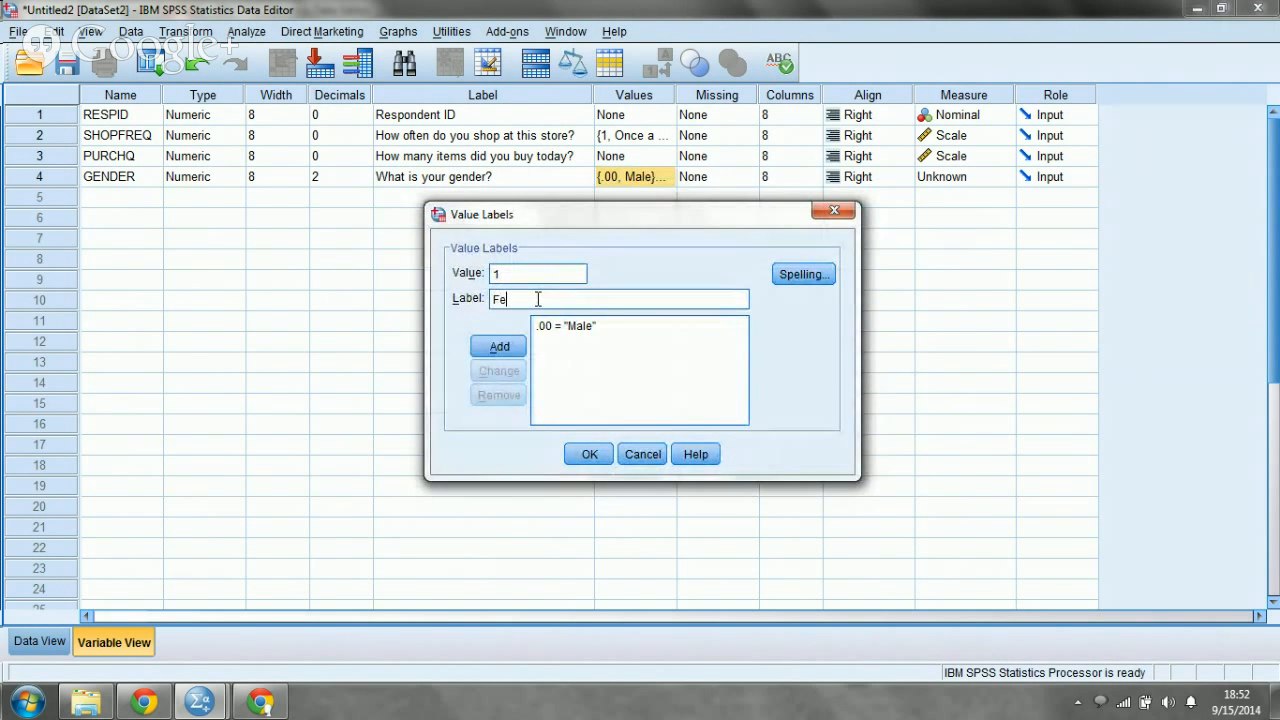
pyautogui.write('male')
pyautogui.click(499, 346)
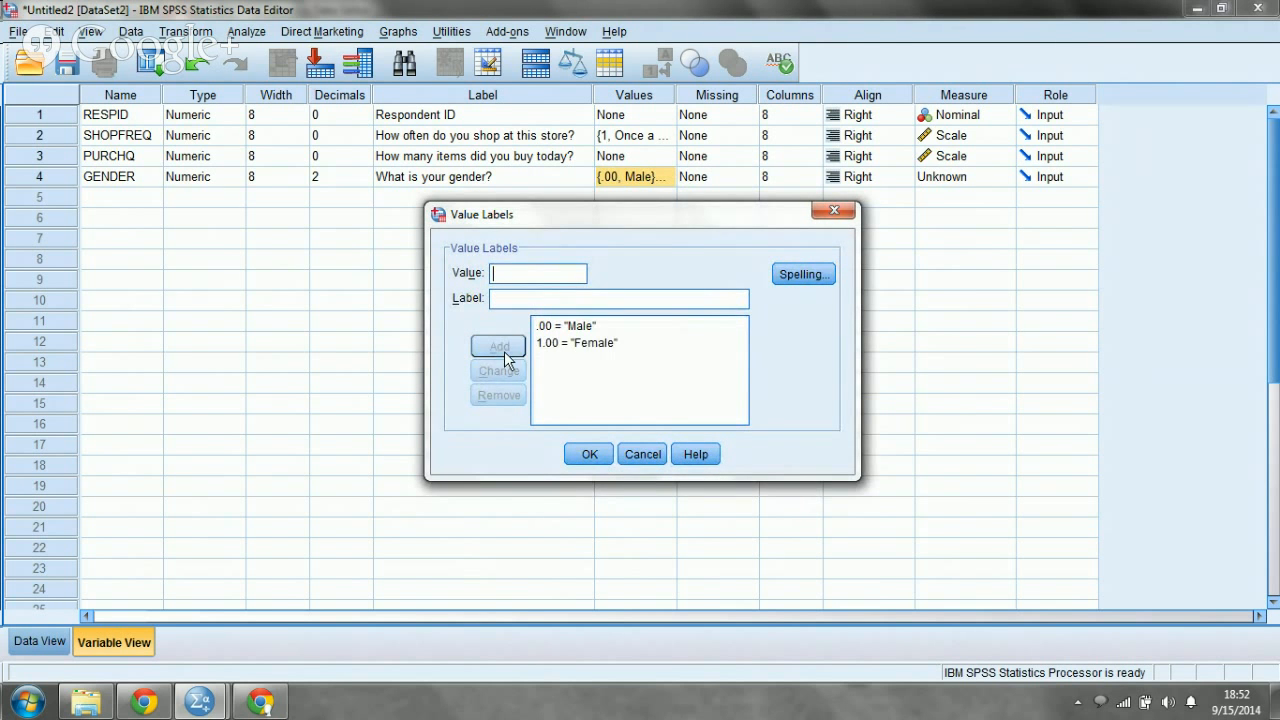
# Add a GENDER value label that defines 3 as "Decline to disclose"
pyautogui.write('3')
pyautogui.click(521, 298)
pyautogui.write('Decline to disclose')
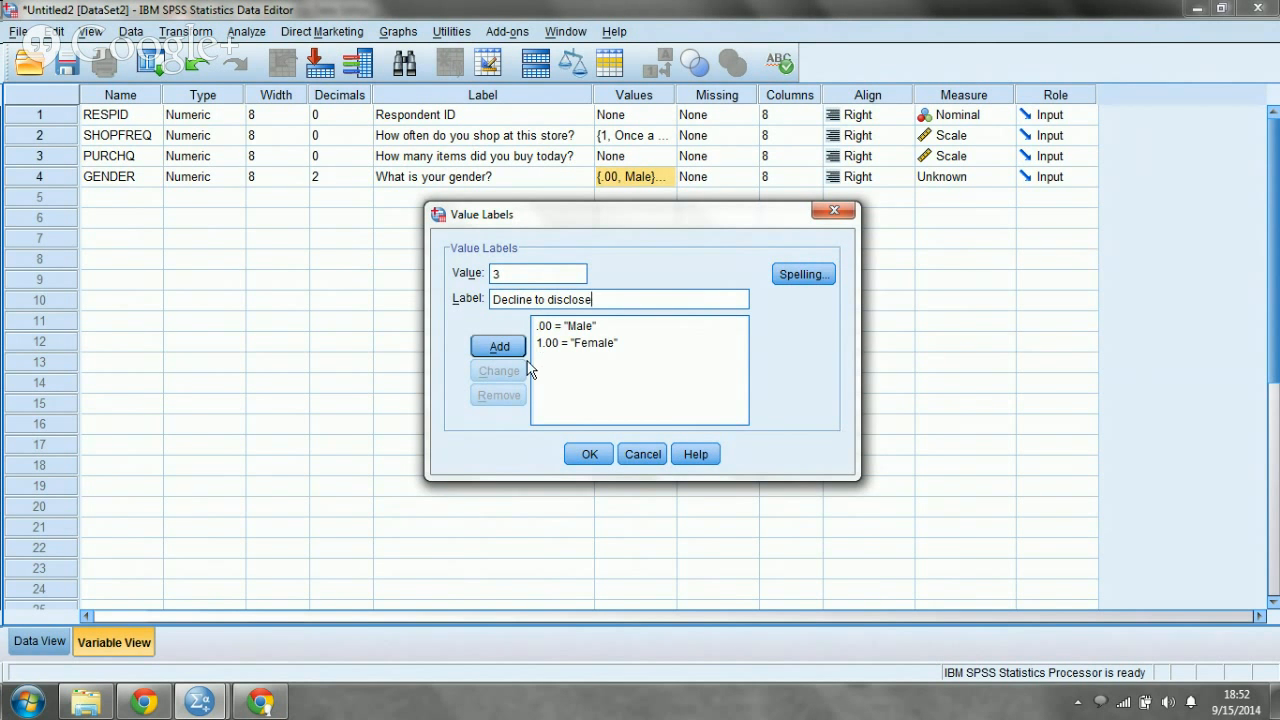
pyautogui.click(502, 348)
# Set the "Decline to disclose" label's value to 2, apply GENDER's value labels and switch to Data View
pyautogui.click(556, 359)
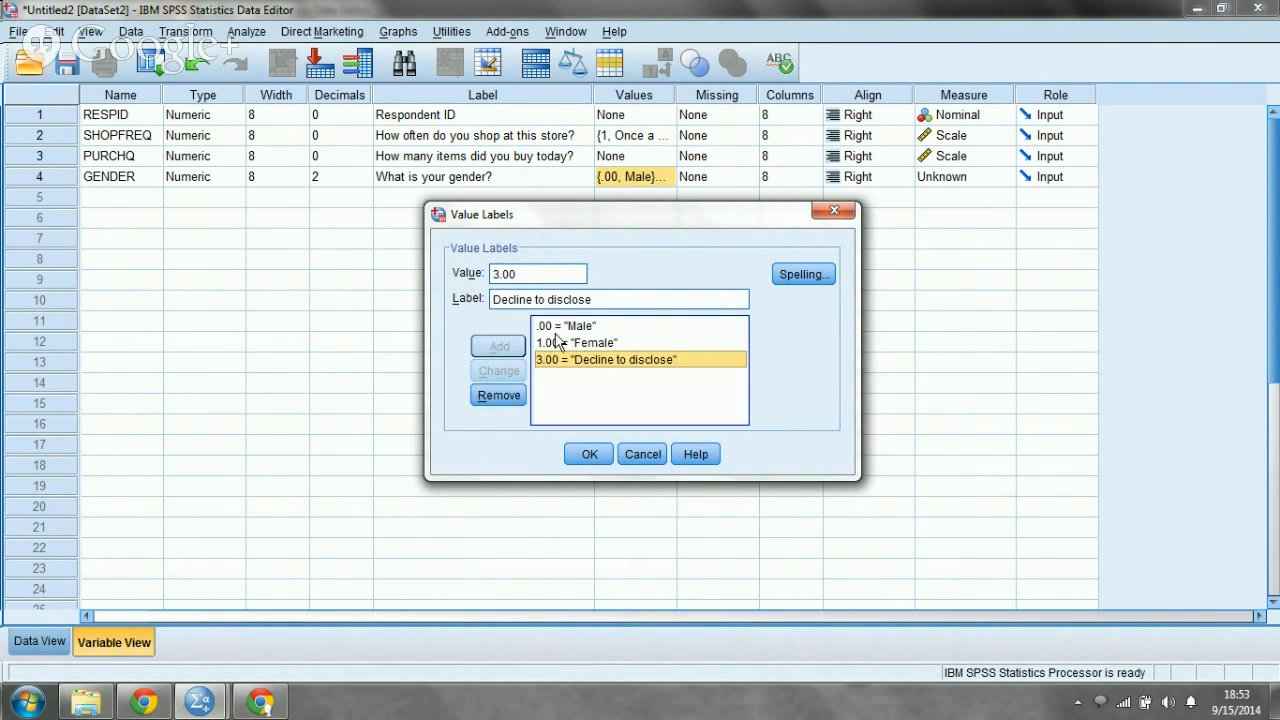
pyautogui.click(493, 275)
pyautogui.moveTo(492, 275); pyautogui.dragTo(500, 275)
pyautogui.write('2')
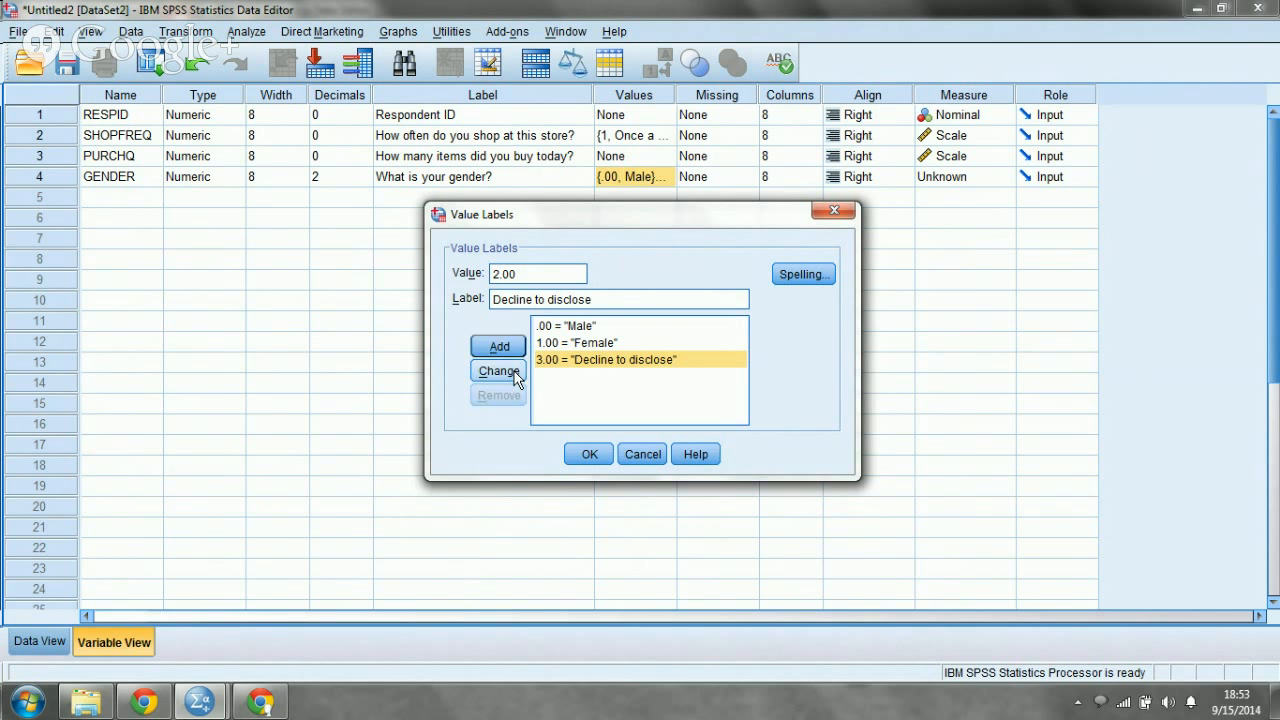
pyautogui.click(499, 371)
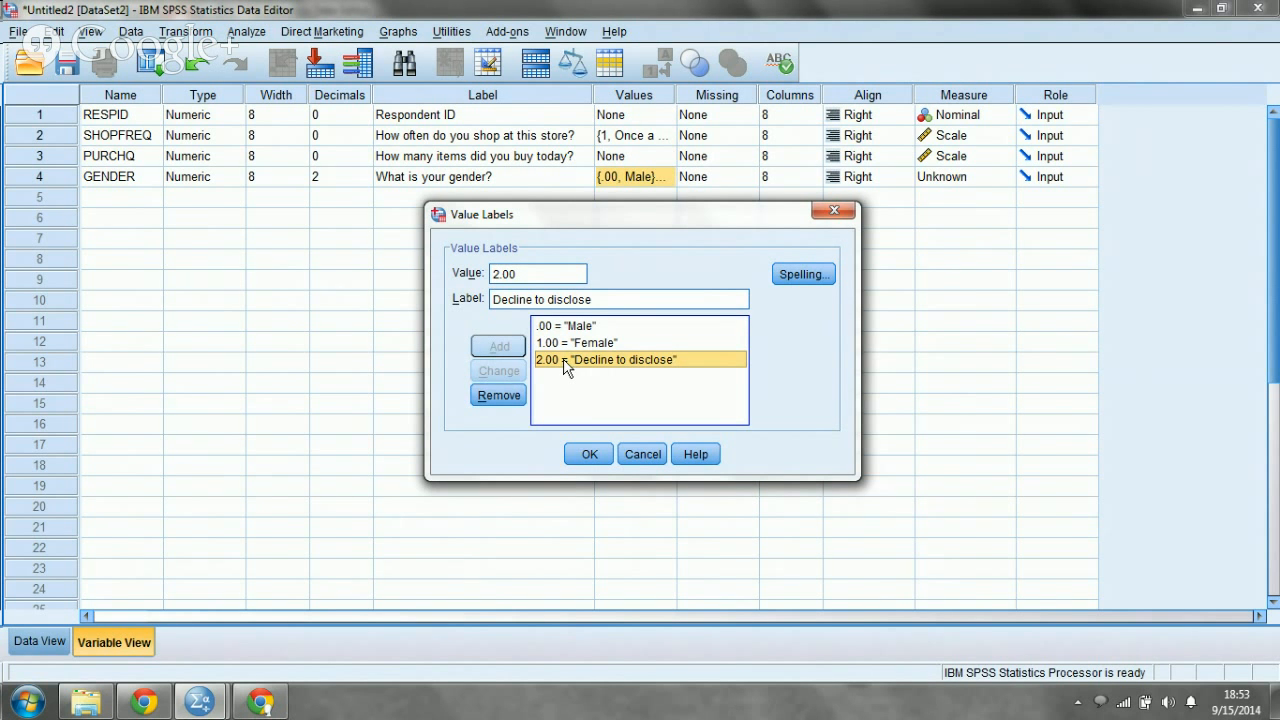
pyautogui.click(580, 458)
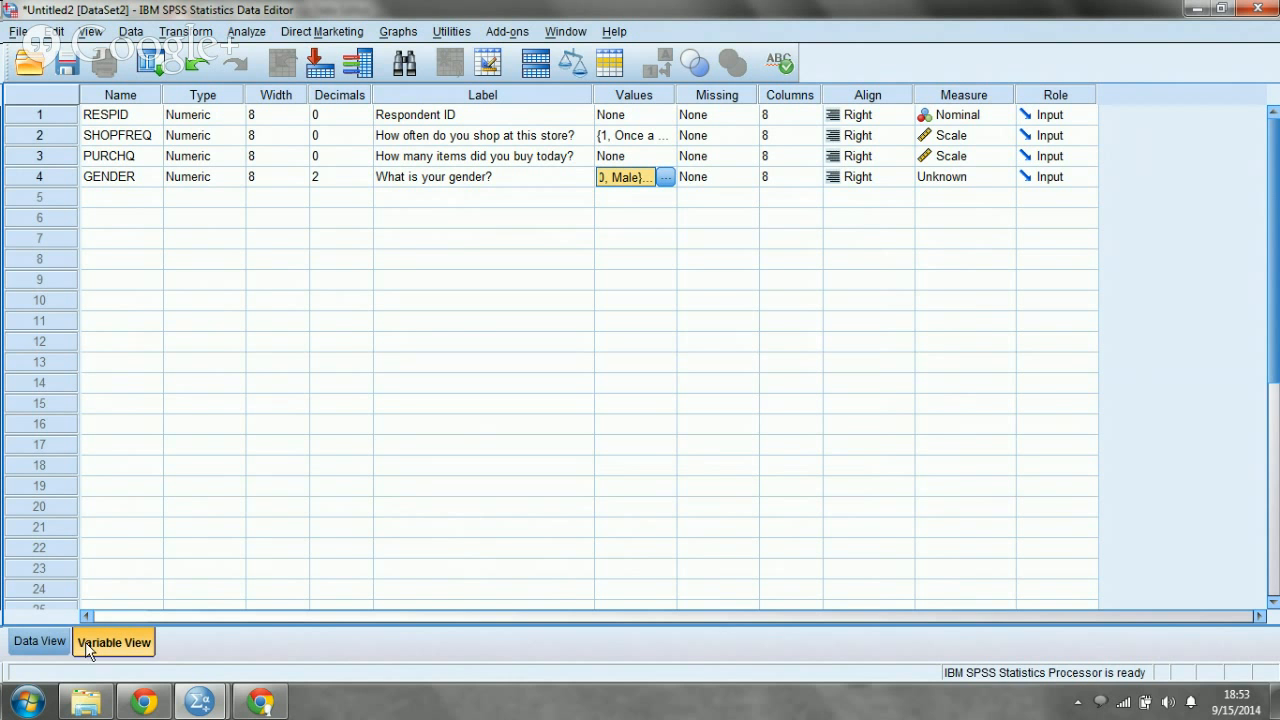
pyautogui.click(49, 650)
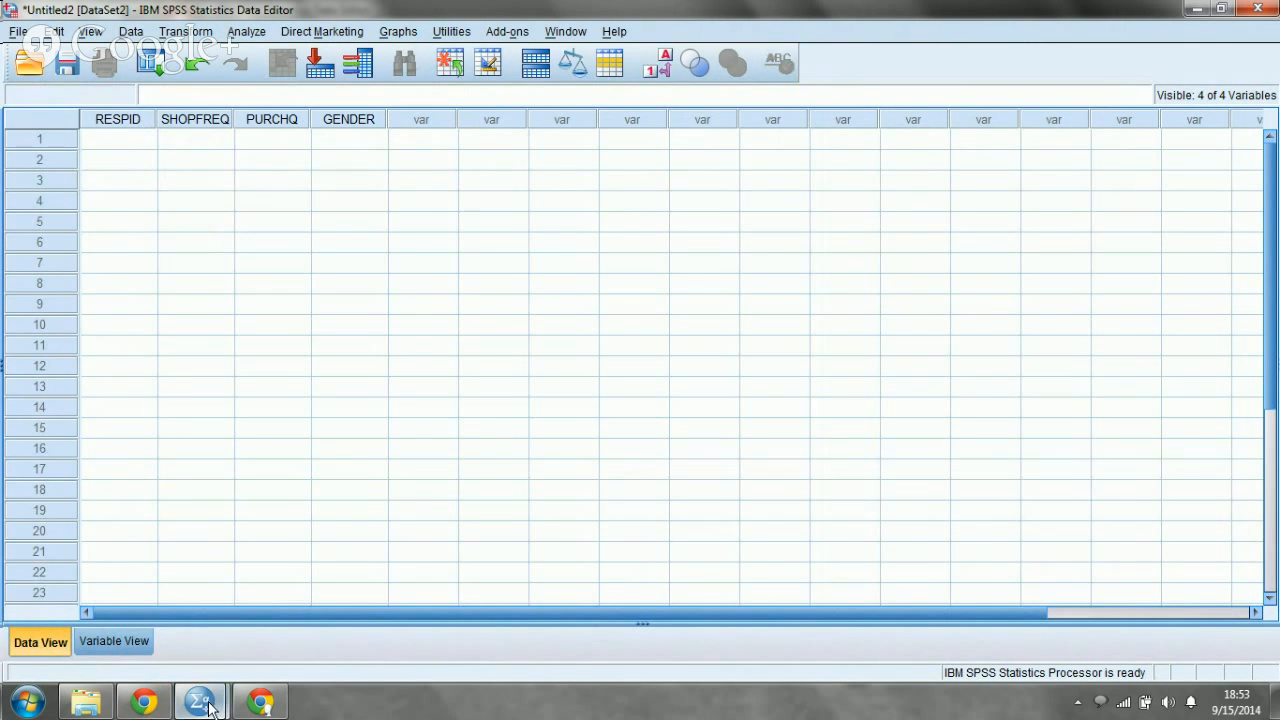
pyautogui.moveTo(248, 708)
pyautogui.click(242, 640)
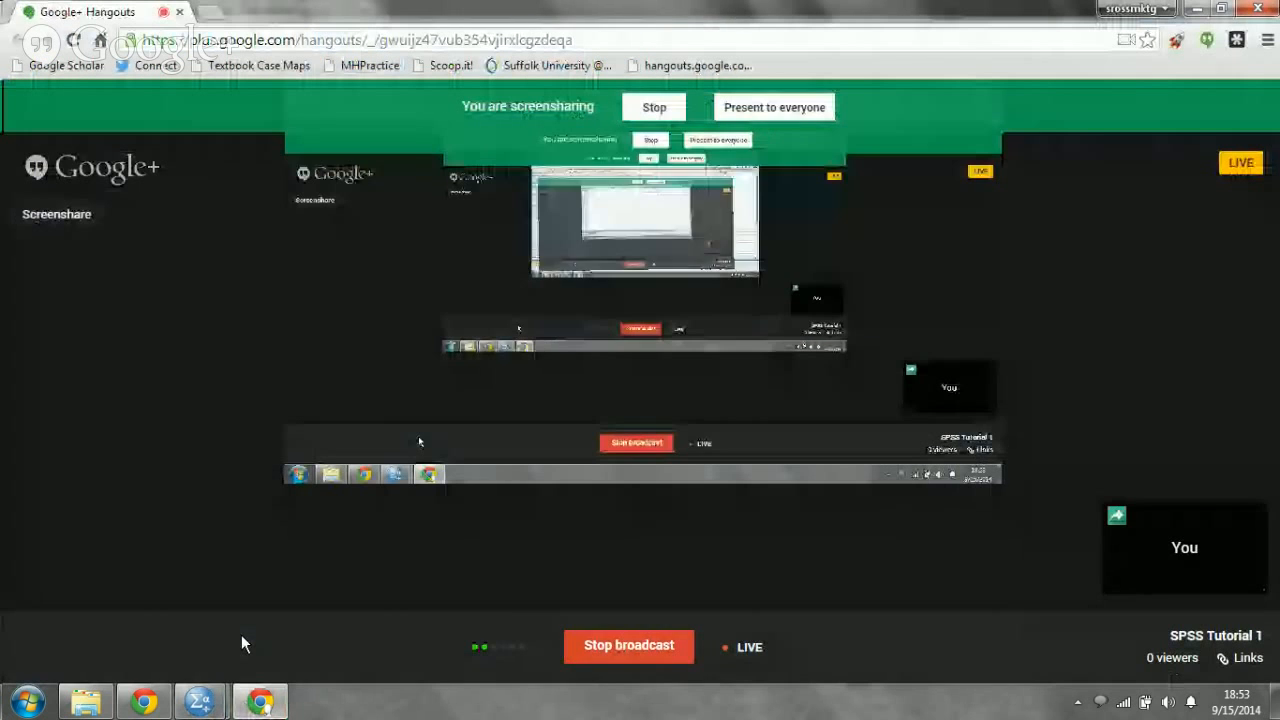
pyautogui.click(262, 704)
pyautogui.click(262, 704)
pyautogui.click(262, 704)
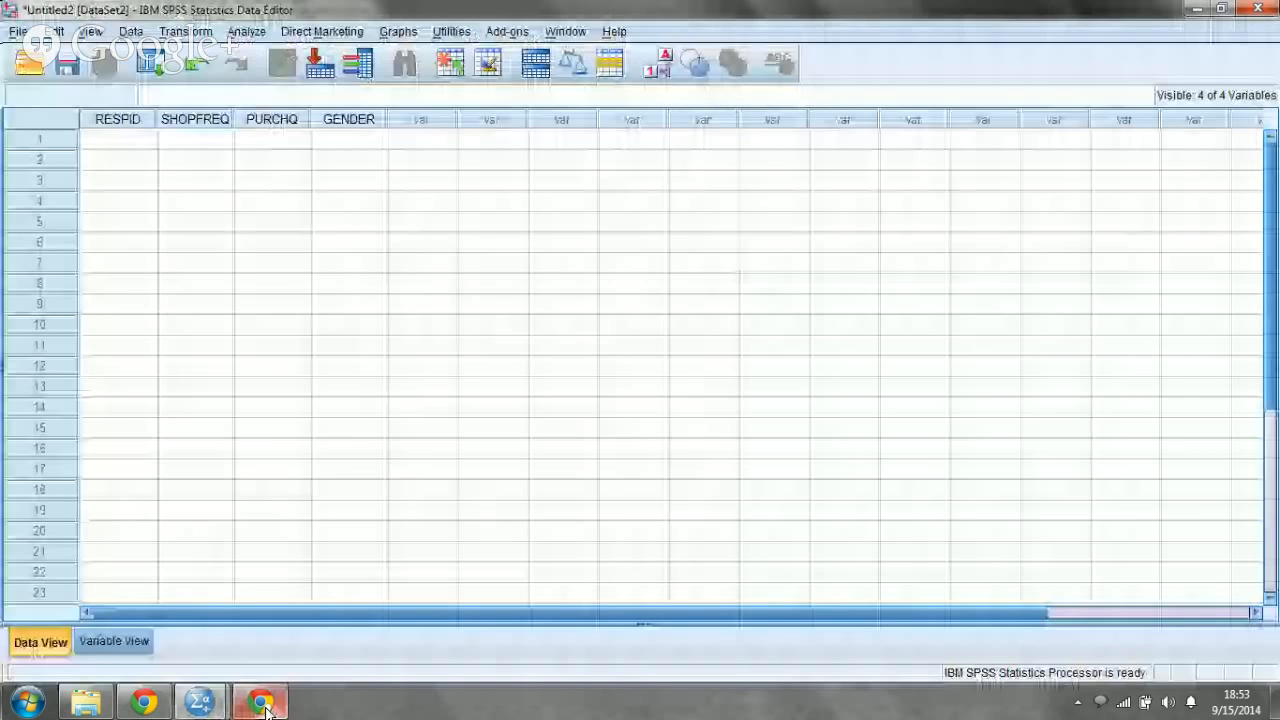
pyautogui.moveTo(200, 704)
pyautogui.click(180, 623)
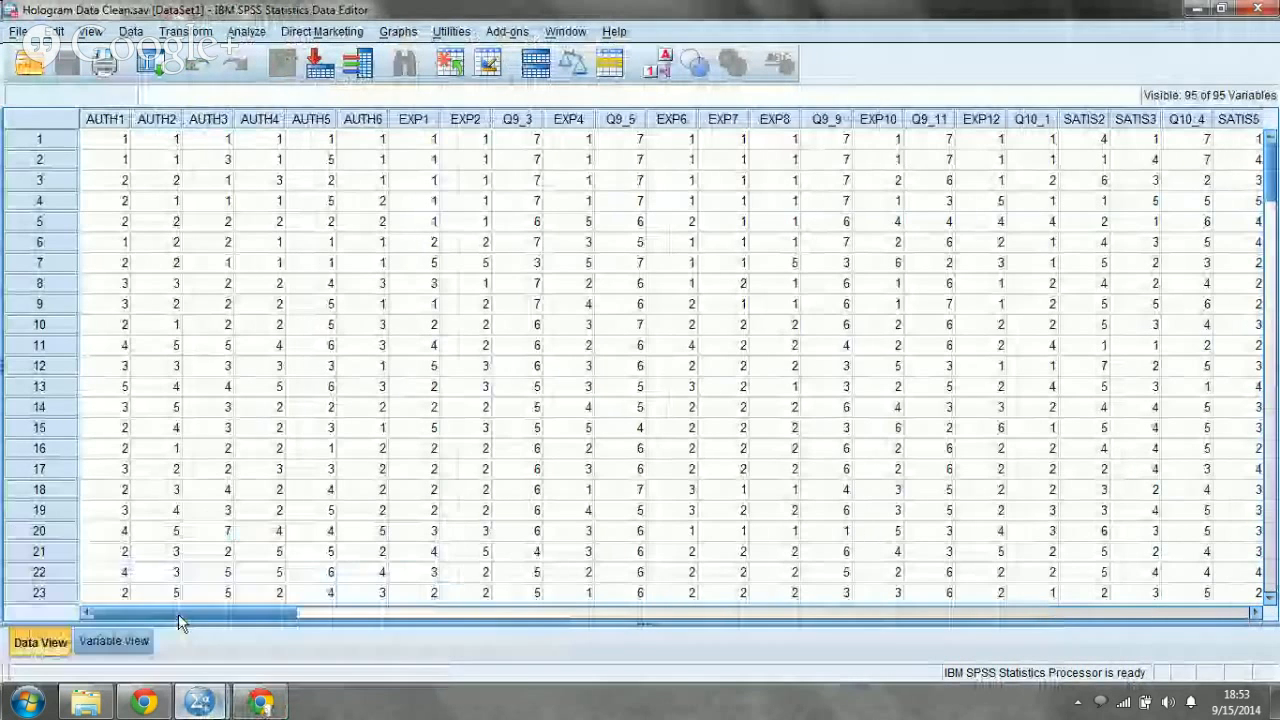
pyautogui.moveTo(222, 702)
pyautogui.click(300, 606)
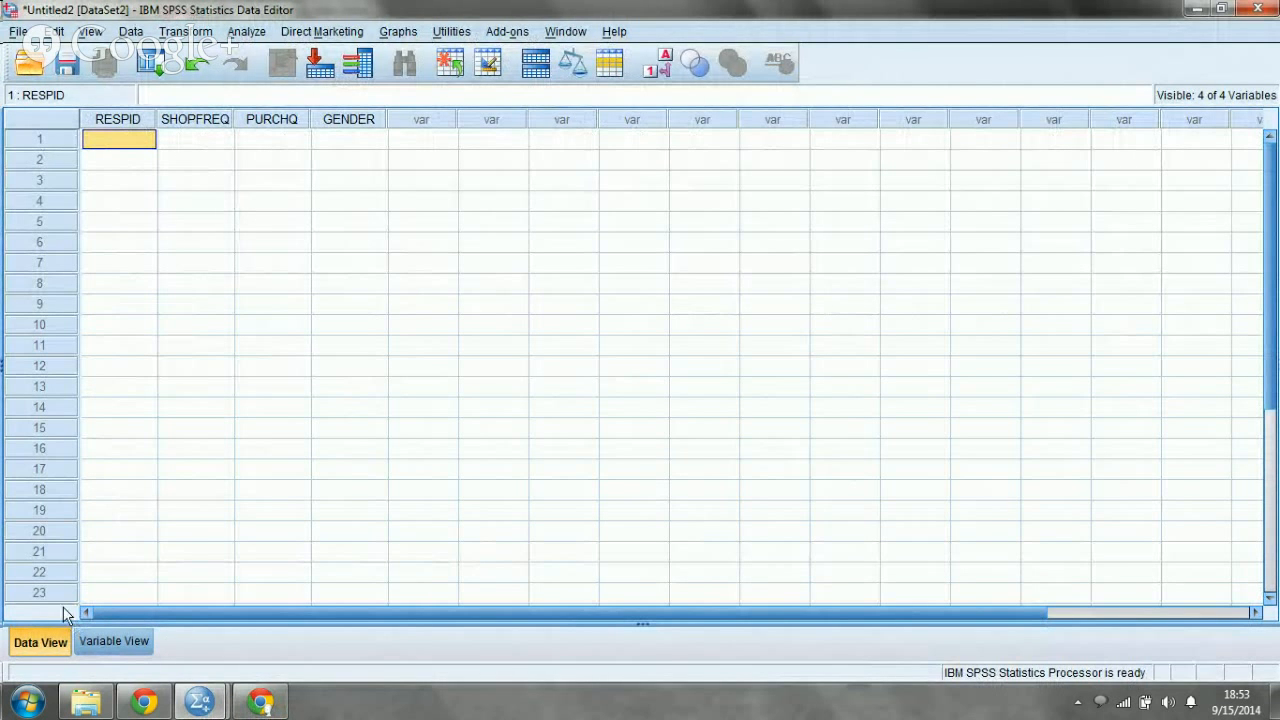
# Examine the empty data grid's layout, going across the RESPID, SHOPFREQ, PURCHQ and GENDER cells of the first two rows
pyautogui.click(35, 141)
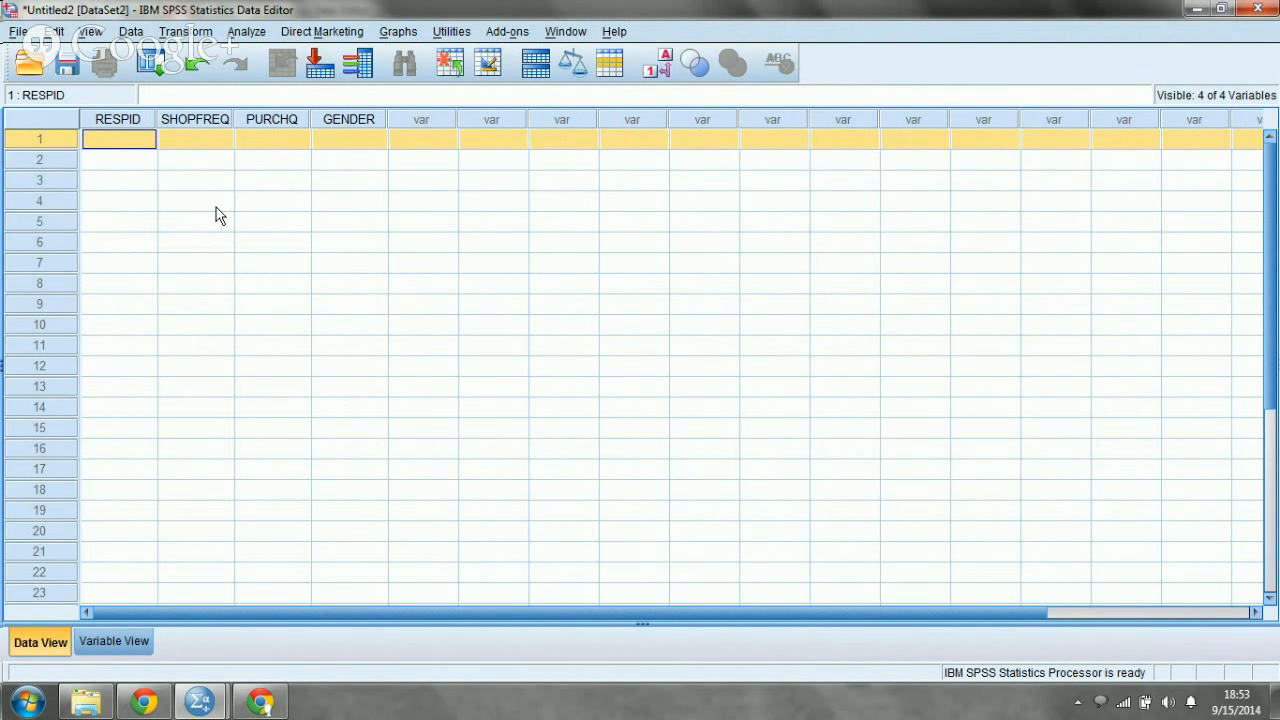
pyautogui.click(116, 151)
pyautogui.click(195, 146)
pyautogui.click(126, 145)
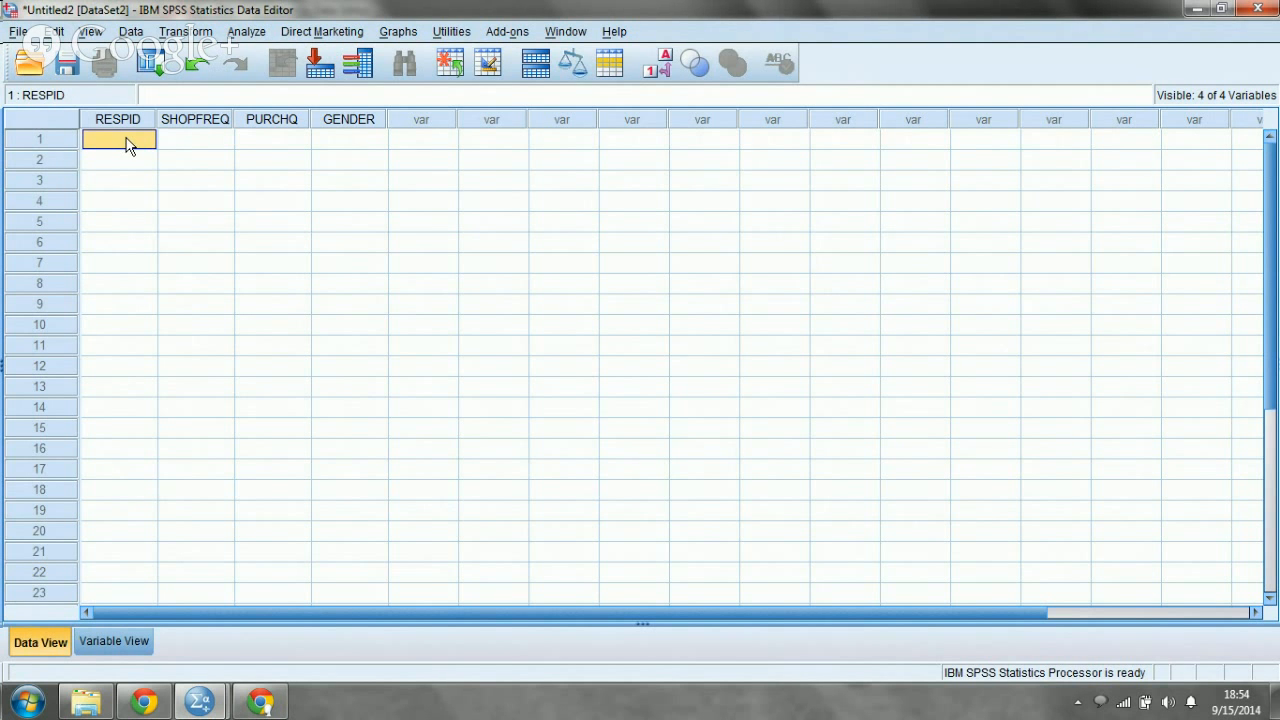
pyautogui.press('Tab')
pyautogui.press('Tab')
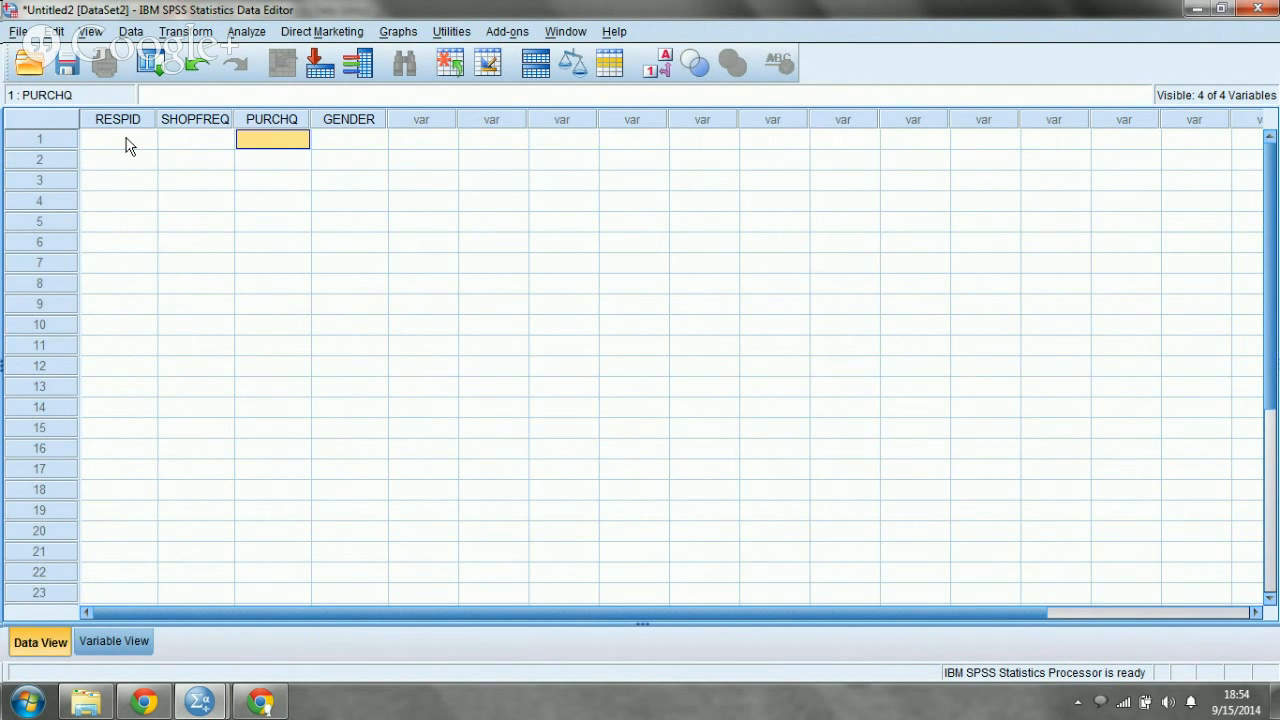
pyautogui.press('Tab')
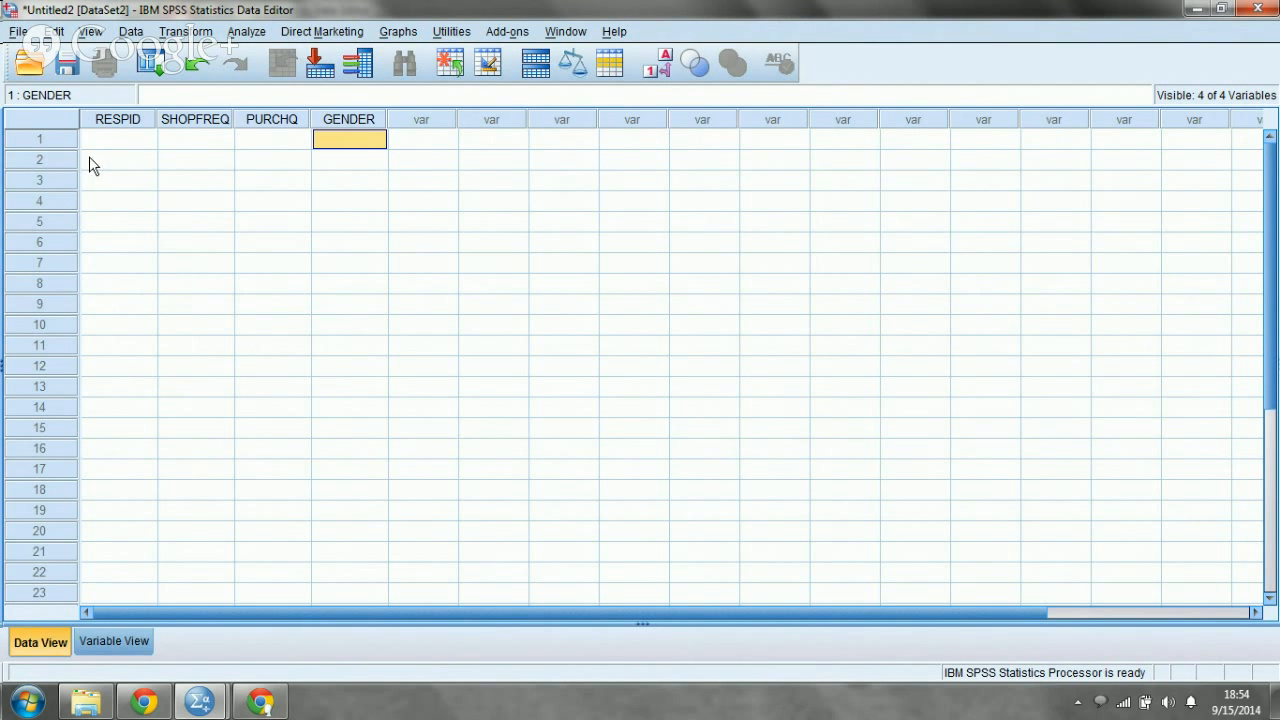
pyautogui.click(31, 164)
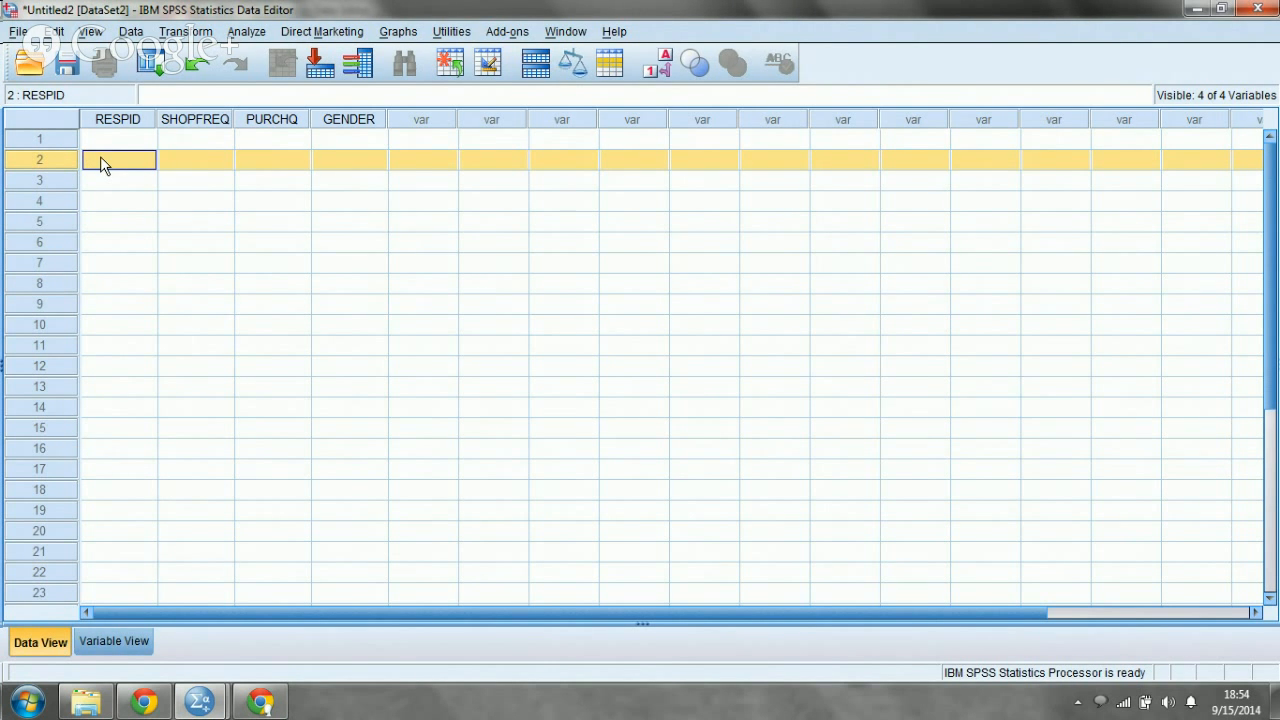
pyautogui.press('Right')
pyautogui.press('Right')
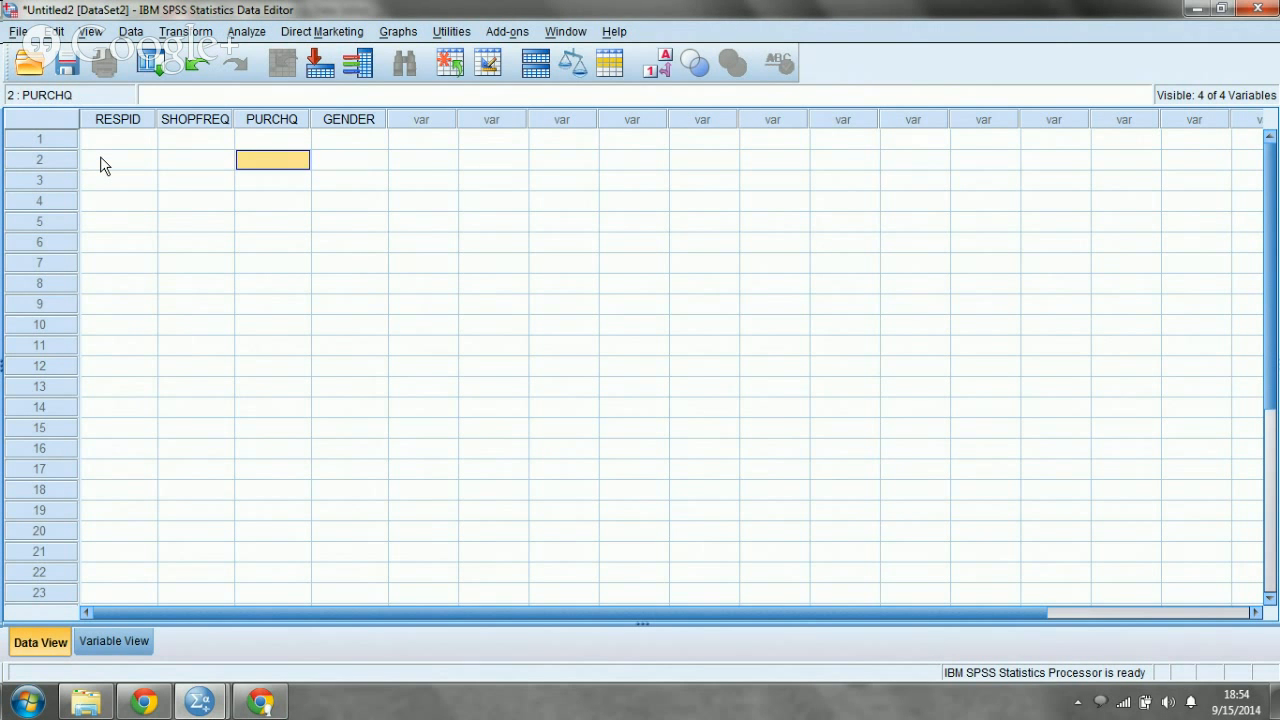
pyautogui.press('Right')
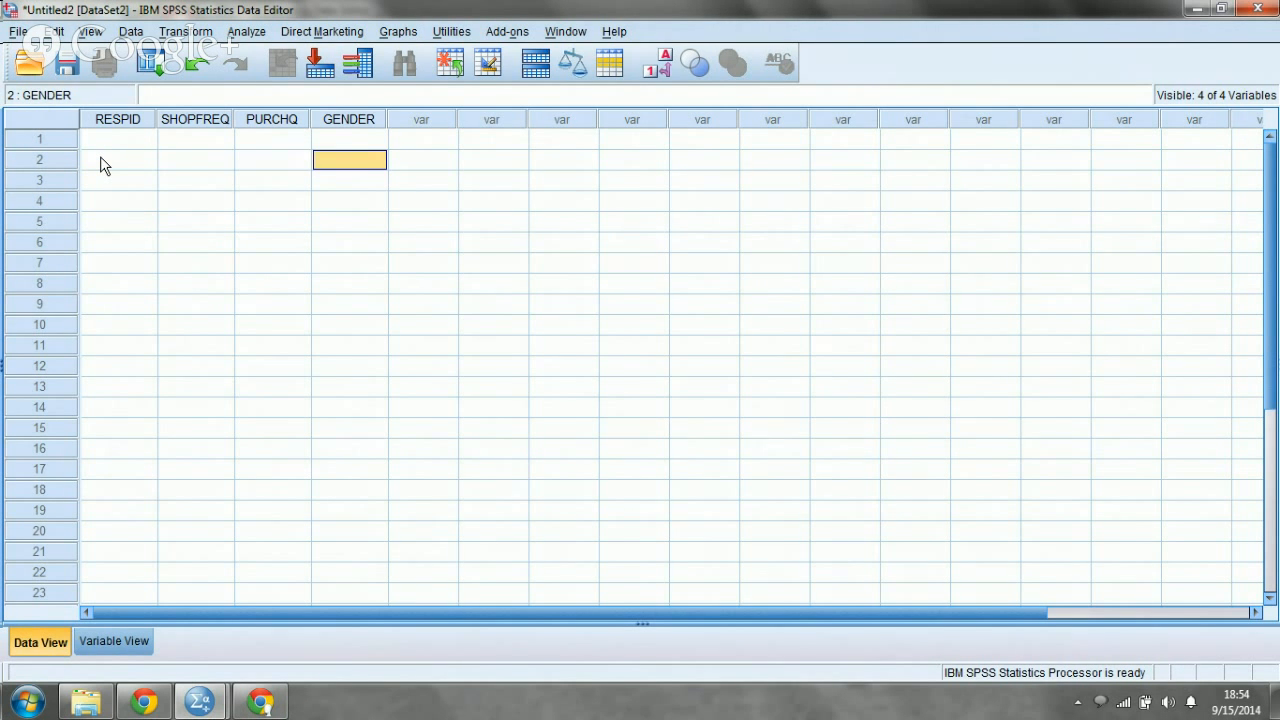
pyautogui.click(262, 188)
pyautogui.click(229, 346)
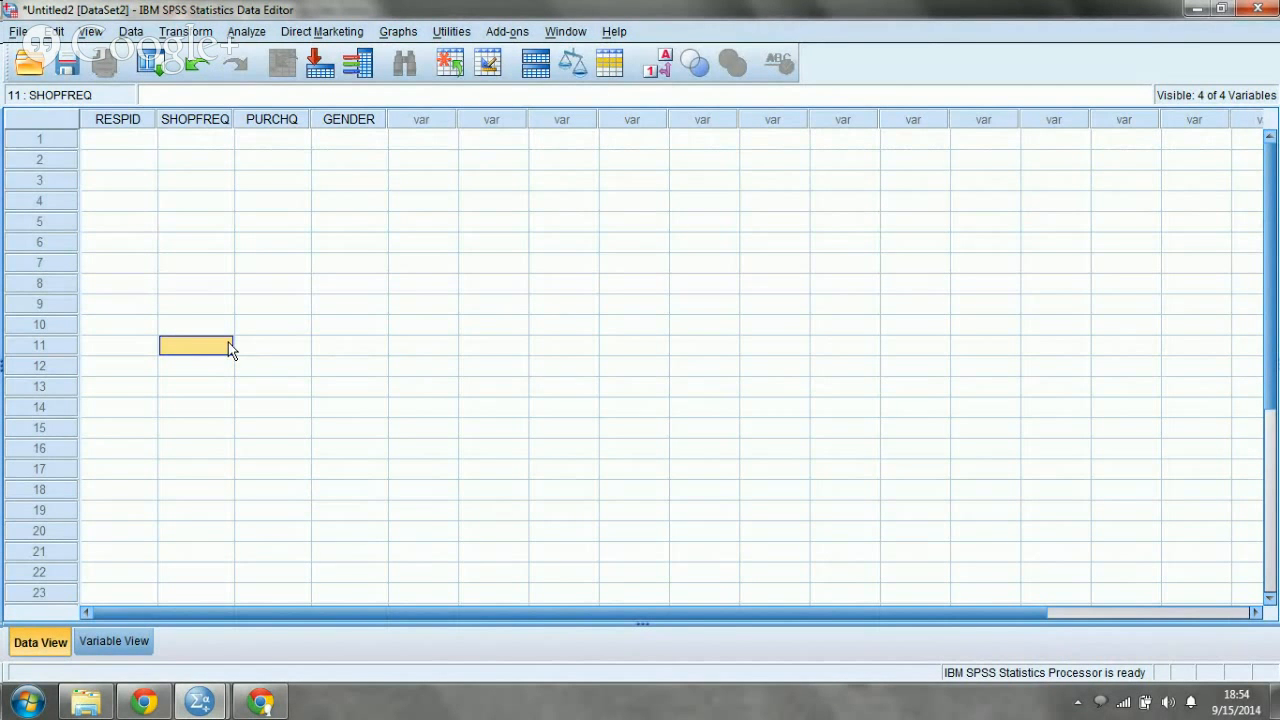
# Enter the respondent IDs 1, 2, 3 and 4 in the first four rows of the RESPID column
pyautogui.click(127, 145)
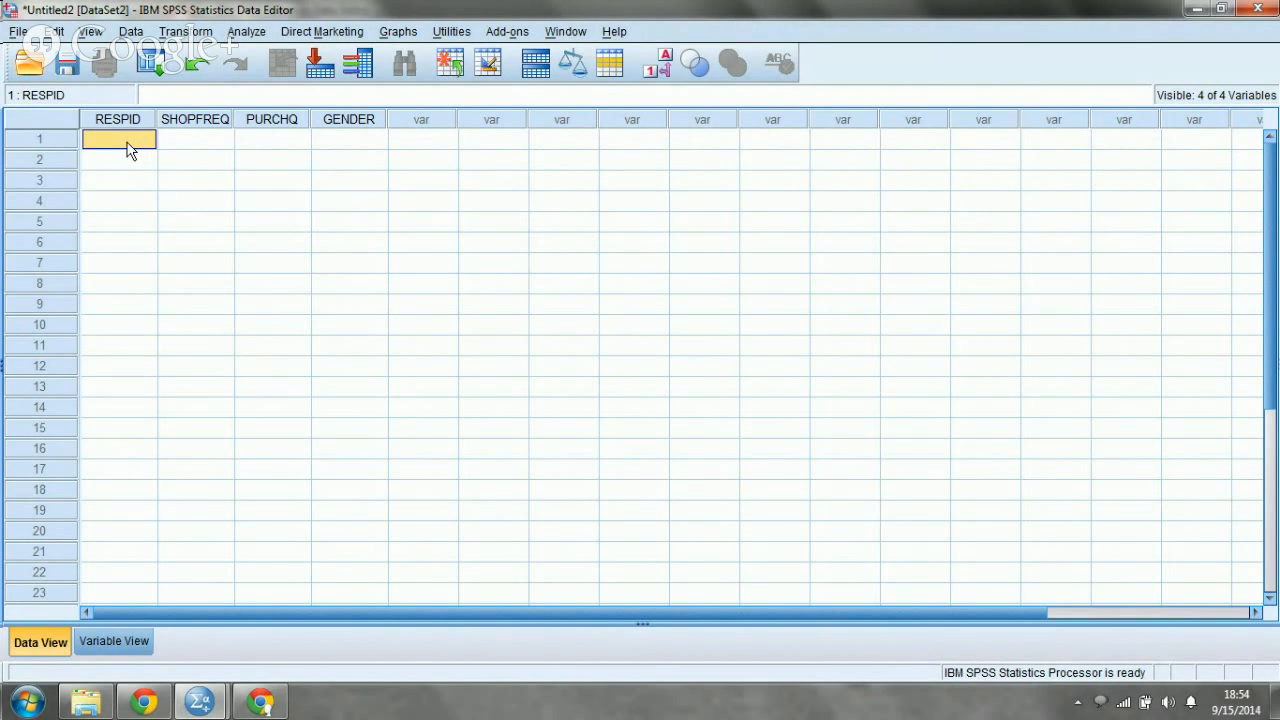
pyautogui.write('1')
pyautogui.press('Return')
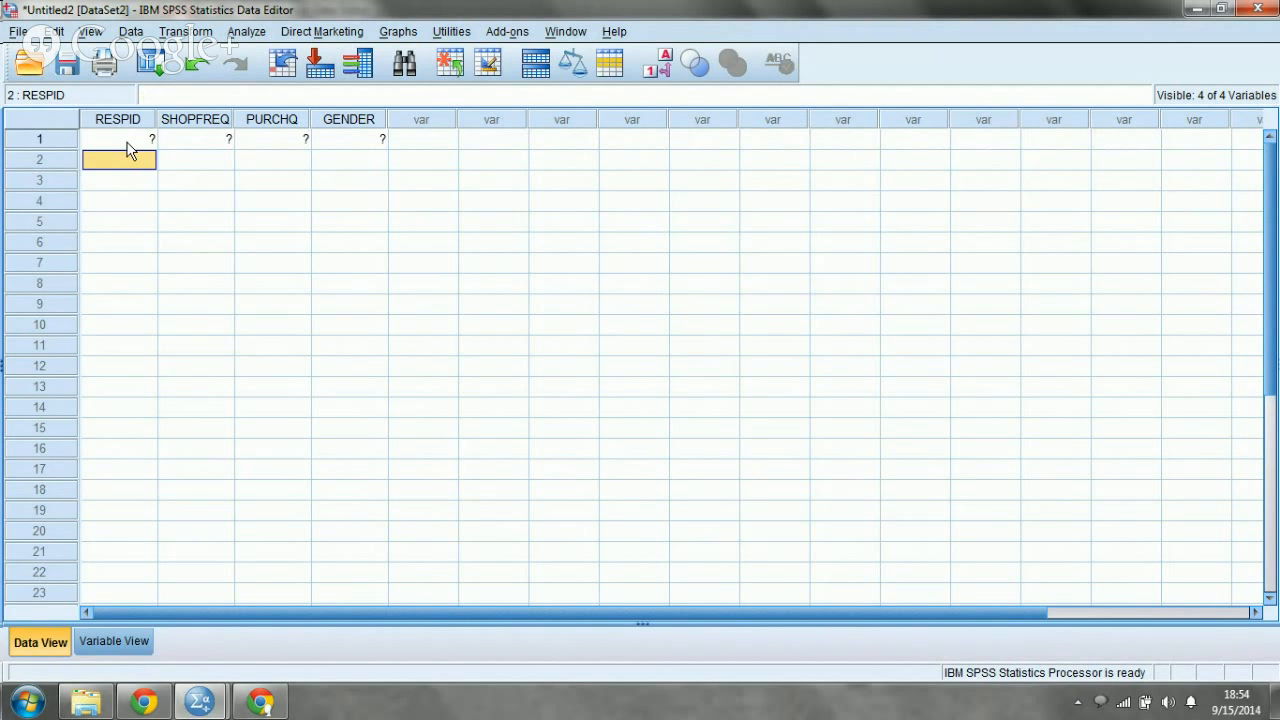
pyautogui.write('2')
pyautogui.press('Return')
pyautogui.write('3')
pyautogui.press('Return')
pyautogui.write('4')
pyautogui.press('Return')
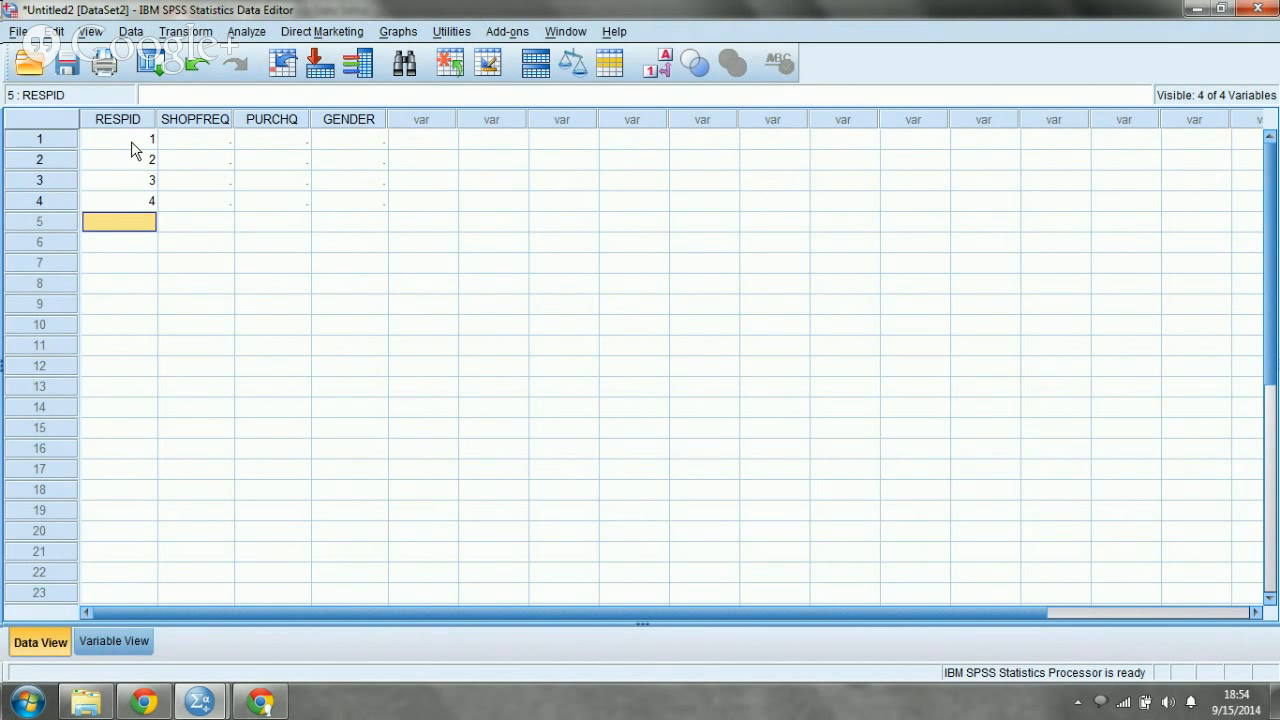
# Fill in respondent 1's answers with SHOPFREQ 4, PURCHQ 0 and GENDER 0
pyautogui.click(140, 146)
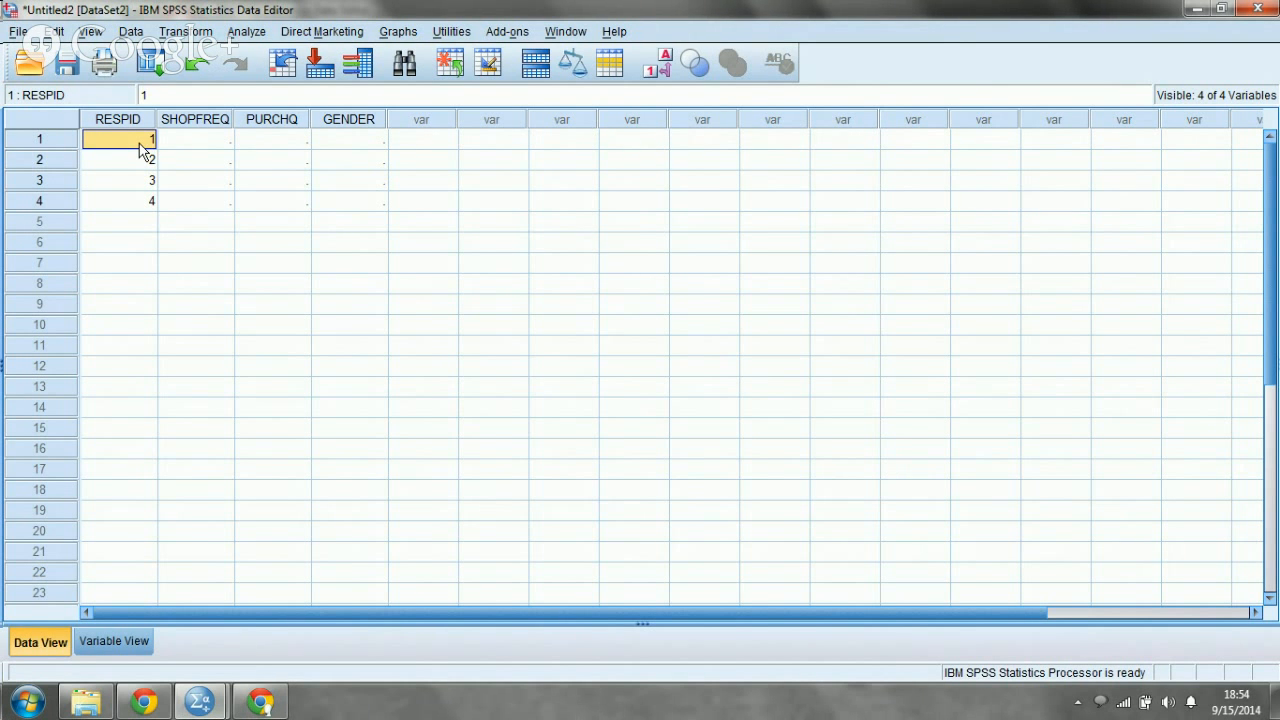
pyautogui.click(184, 150)
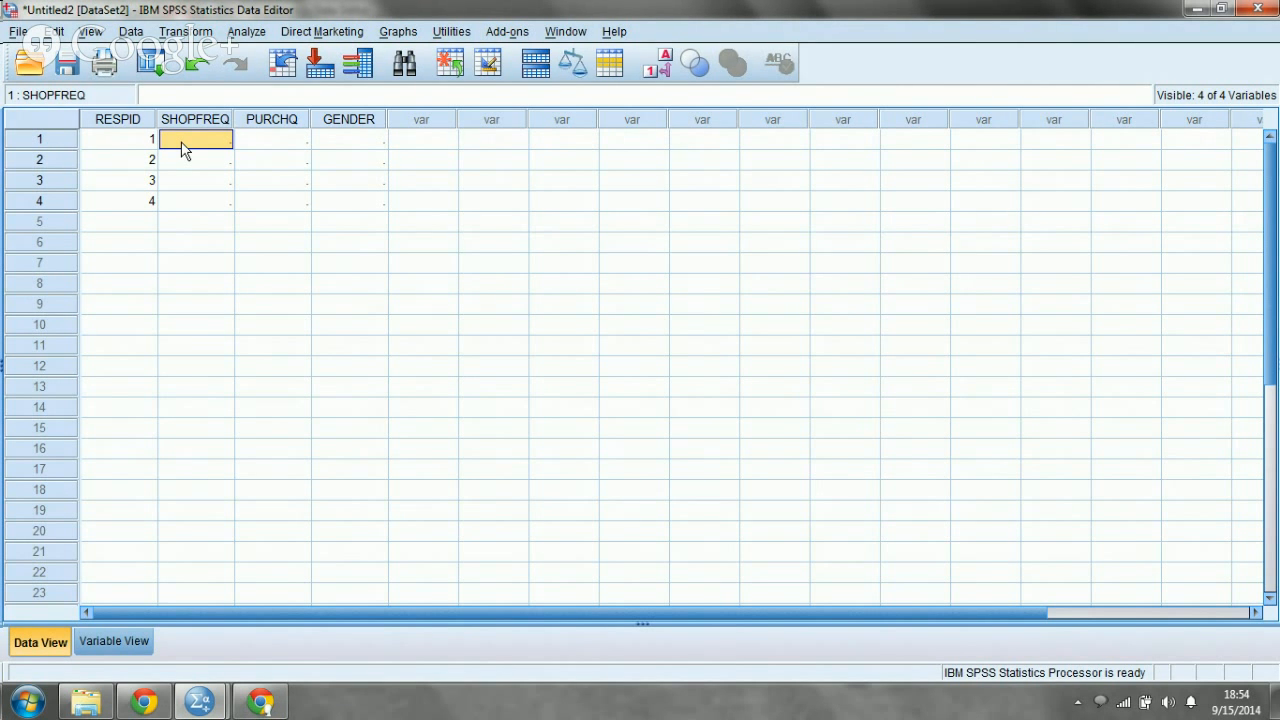
pyautogui.write('4')
pyautogui.press('Tab')
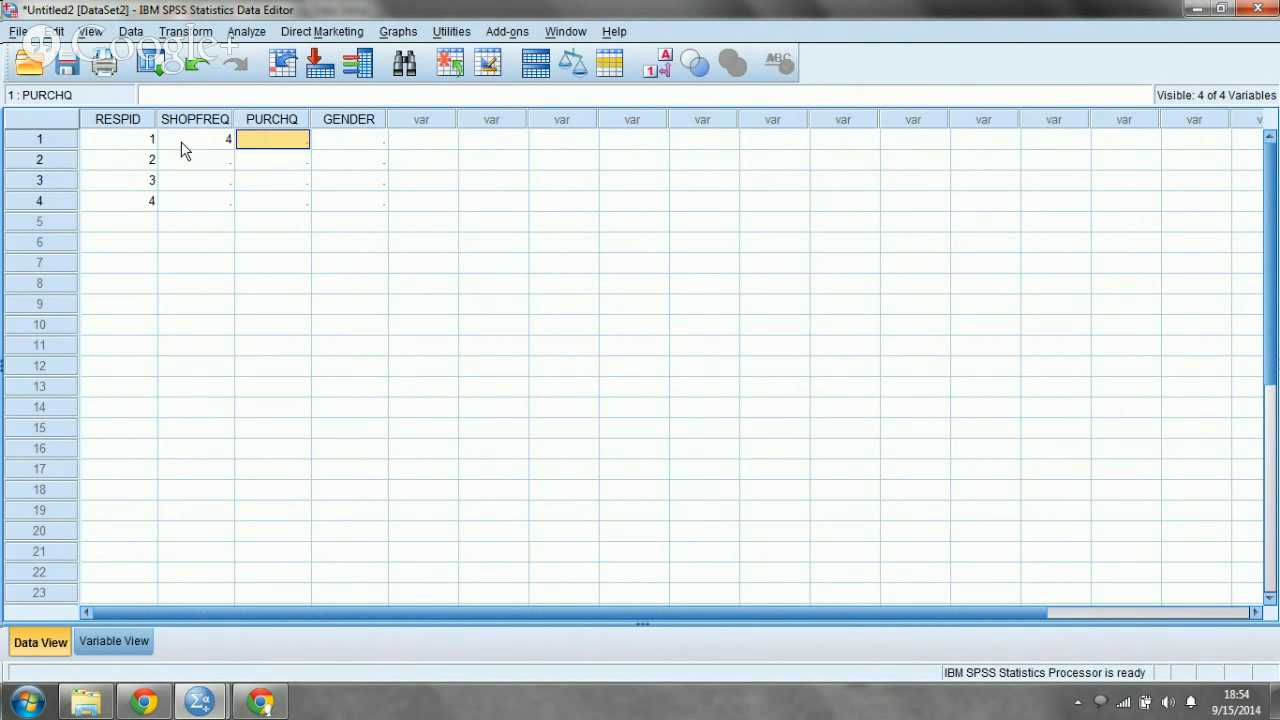
pyautogui.write('0')
pyautogui.press('Tab')
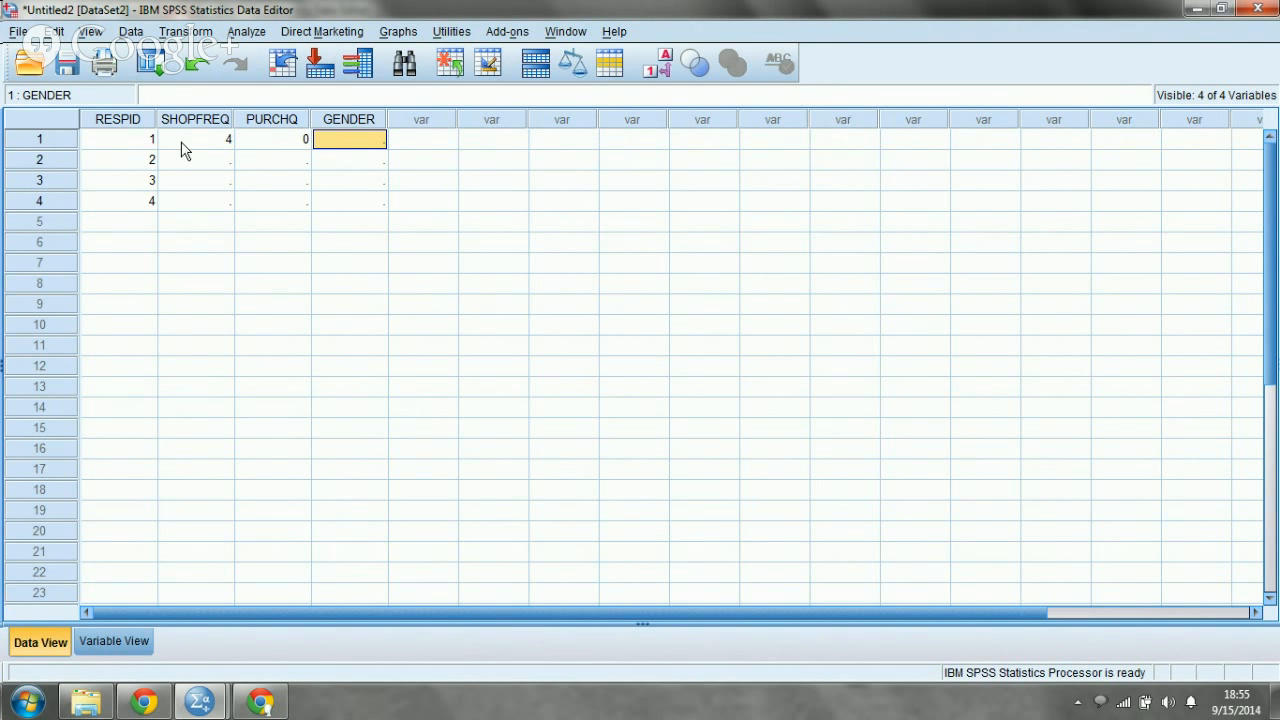
pyautogui.write('0')
pyautogui.press('Return')
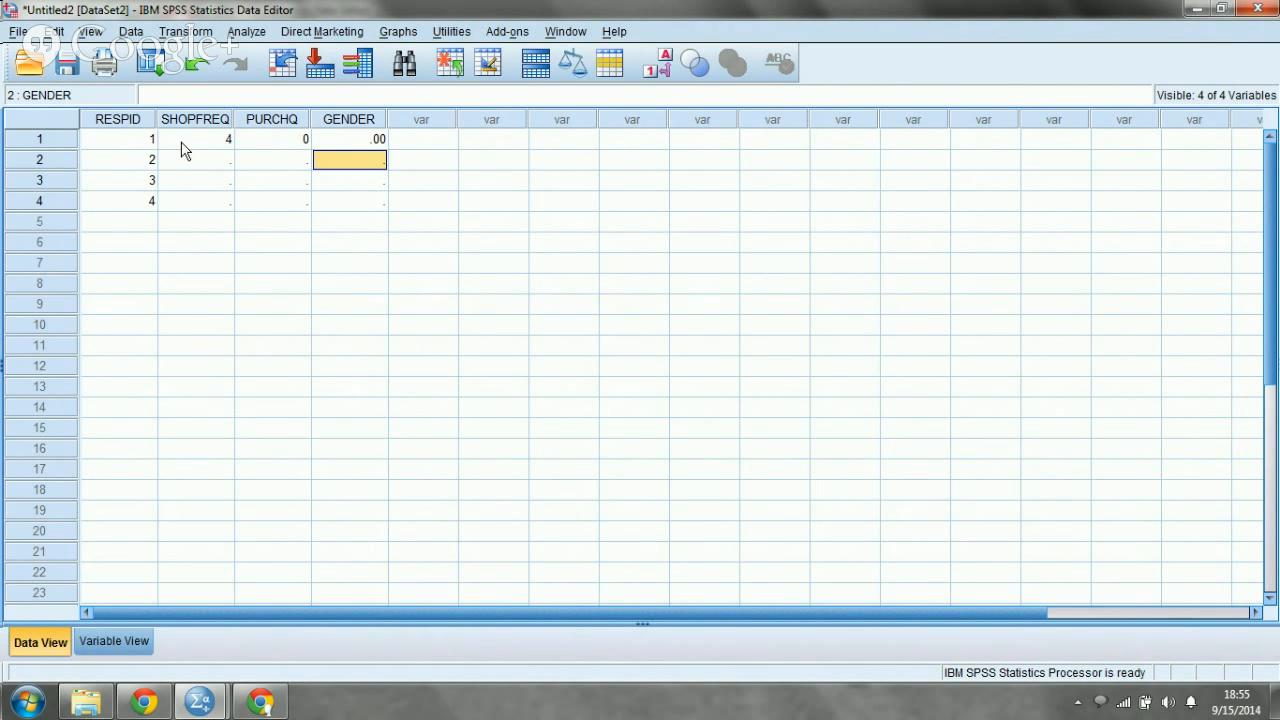
# Fill in respondent 2's answers with SHOPFREQ 4, PURCHQ 3 and GENDER 0
pyautogui.press('Left')
pyautogui.press('Left')
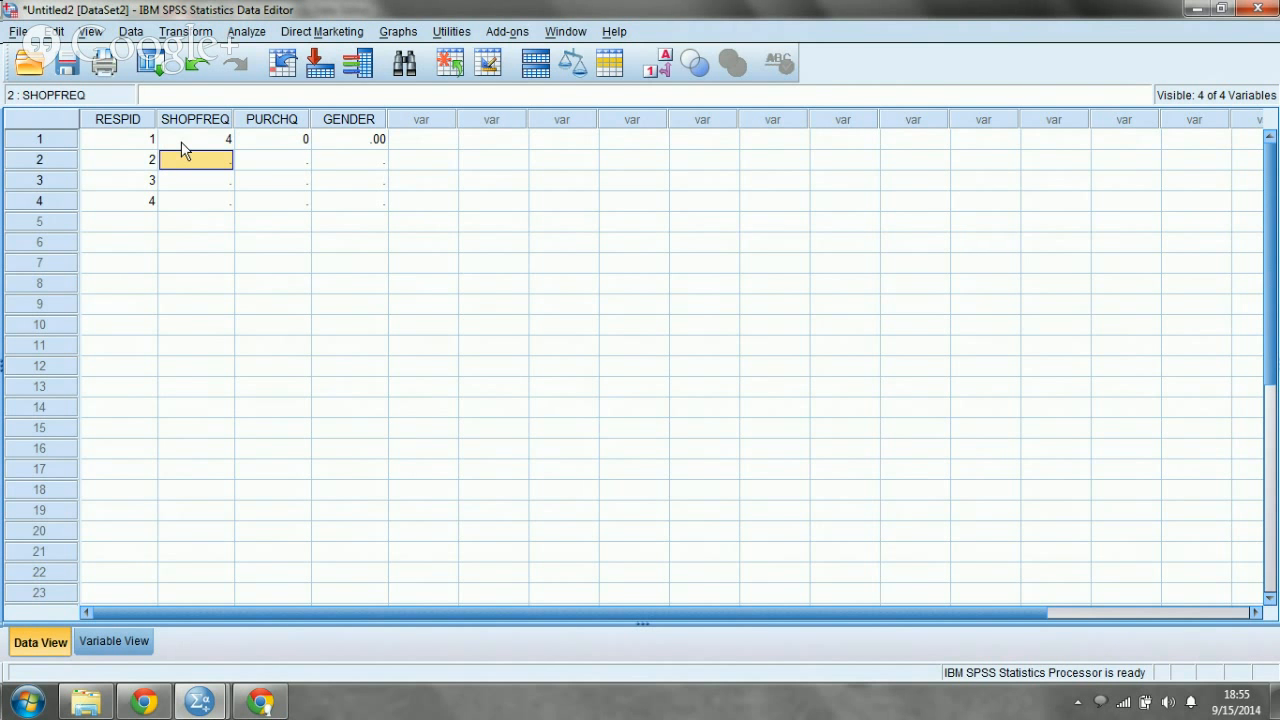
pyautogui.click(132, 160)
pyautogui.click(197, 168)
pyautogui.write('4')
pyautogui.click(292, 160)
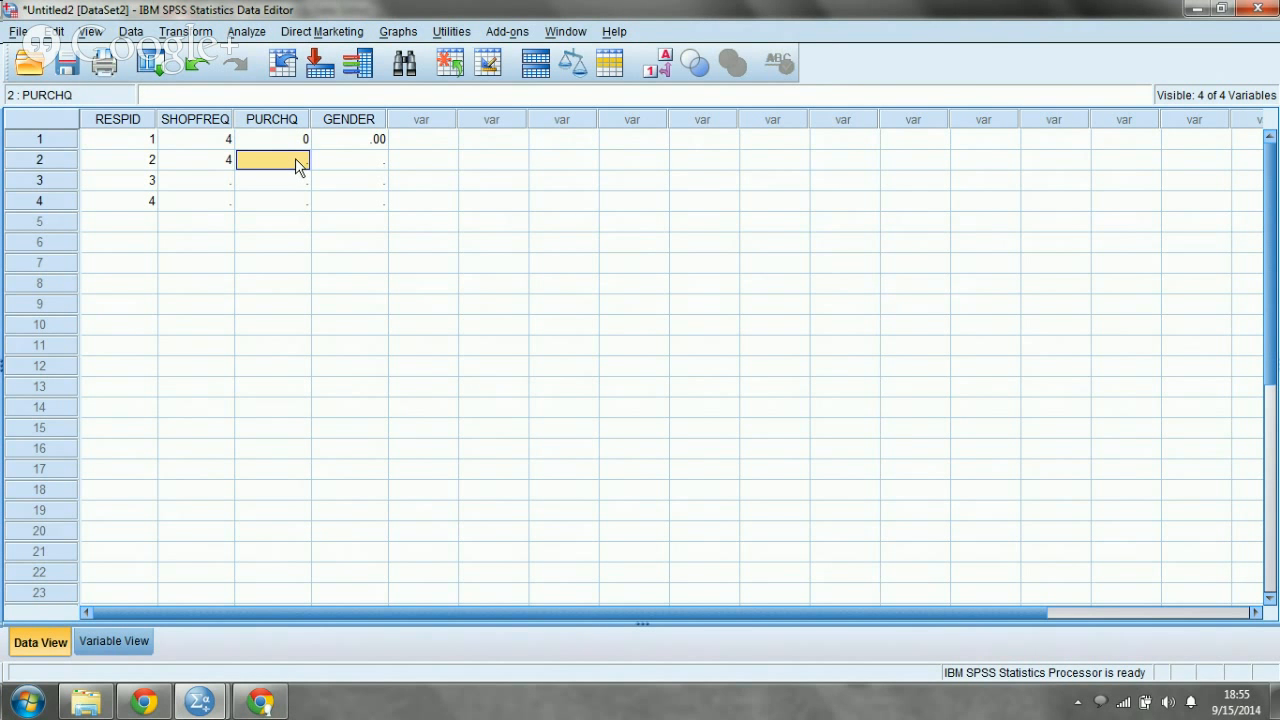
pyautogui.write('3')
pyautogui.click(367, 163)
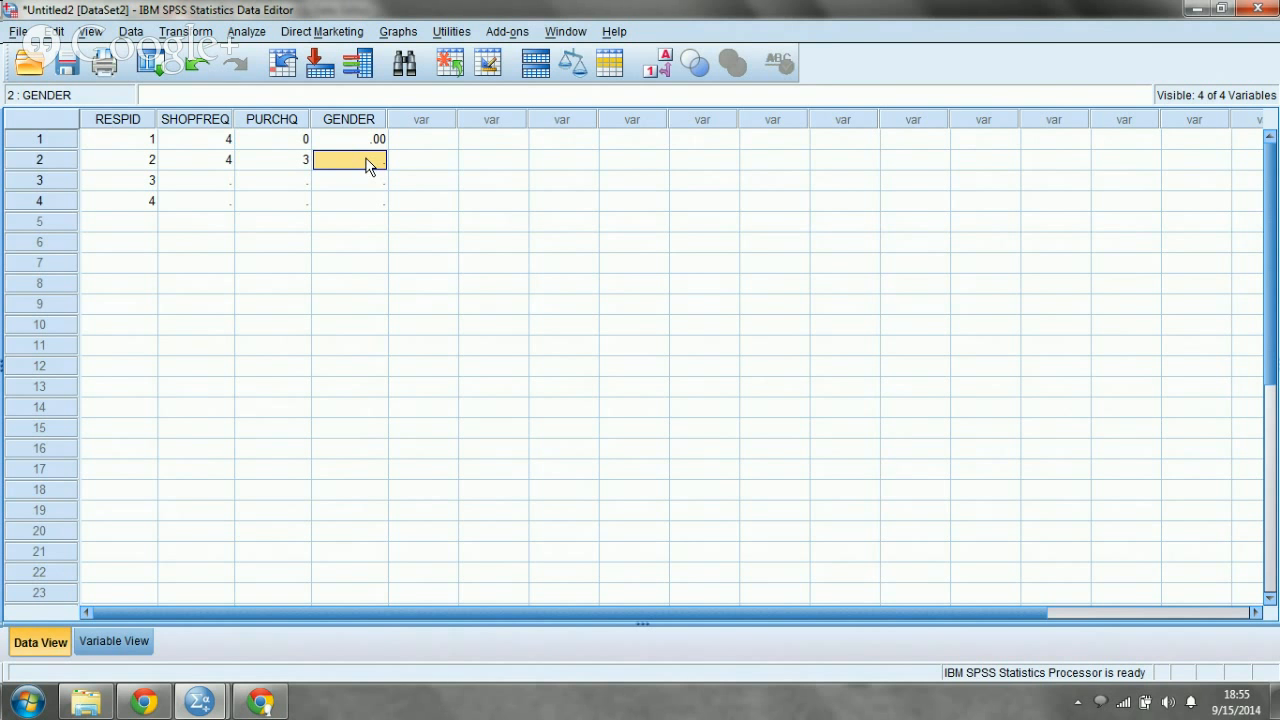
pyautogui.write('0')
pyautogui.click(360, 174)
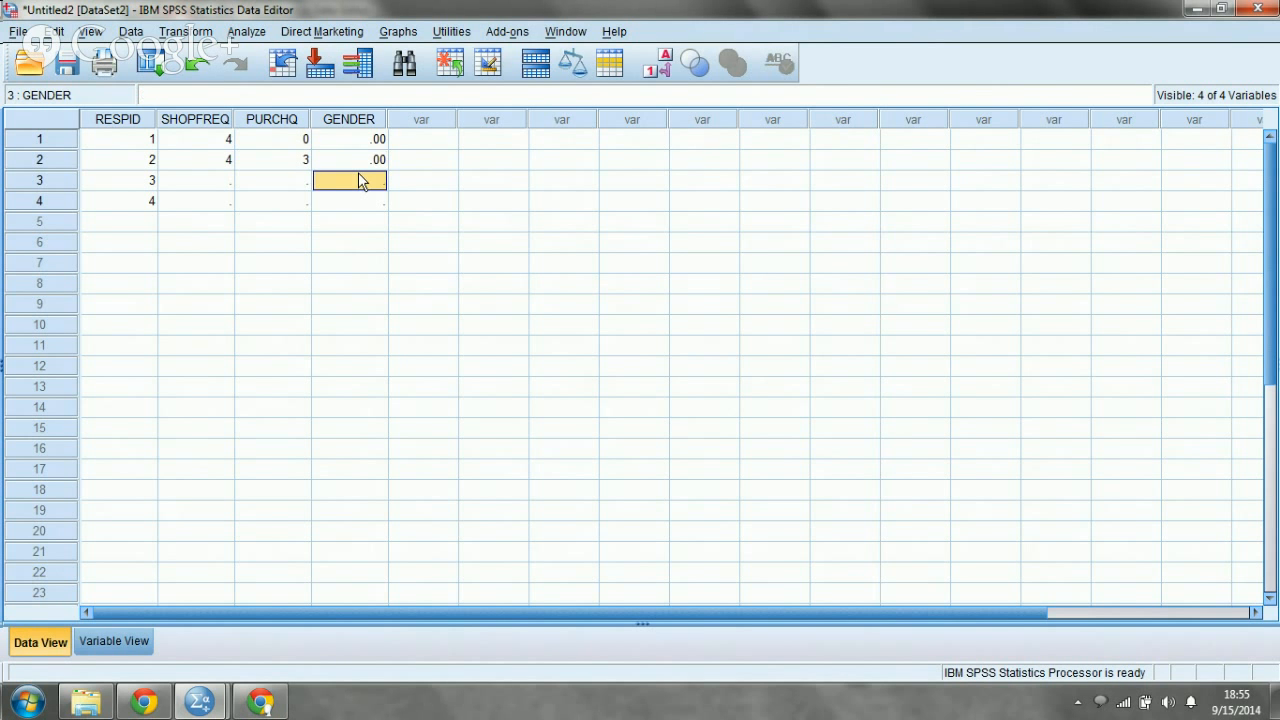
# Fill in respondent 3's answers with SHOPFREQ 1, PURCHQ 2 and GENDER 2
pyautogui.click(210, 181)
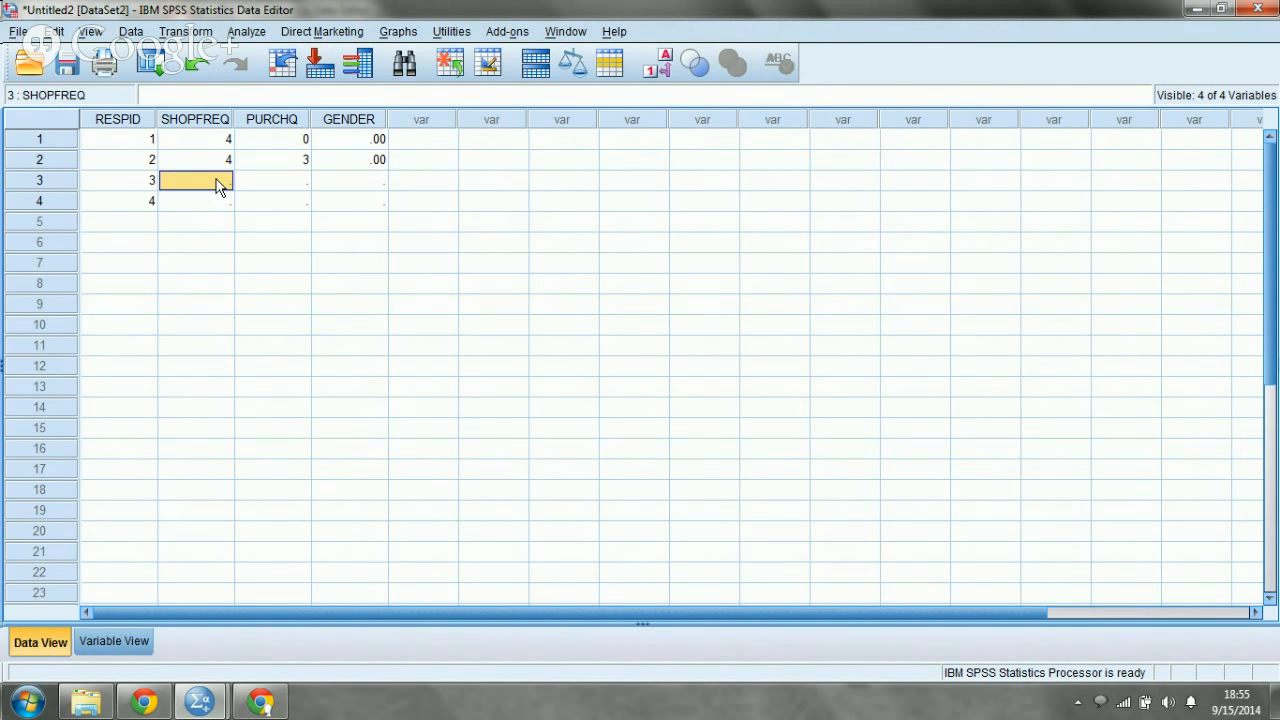
pyautogui.write('1')
pyautogui.click(251, 183)
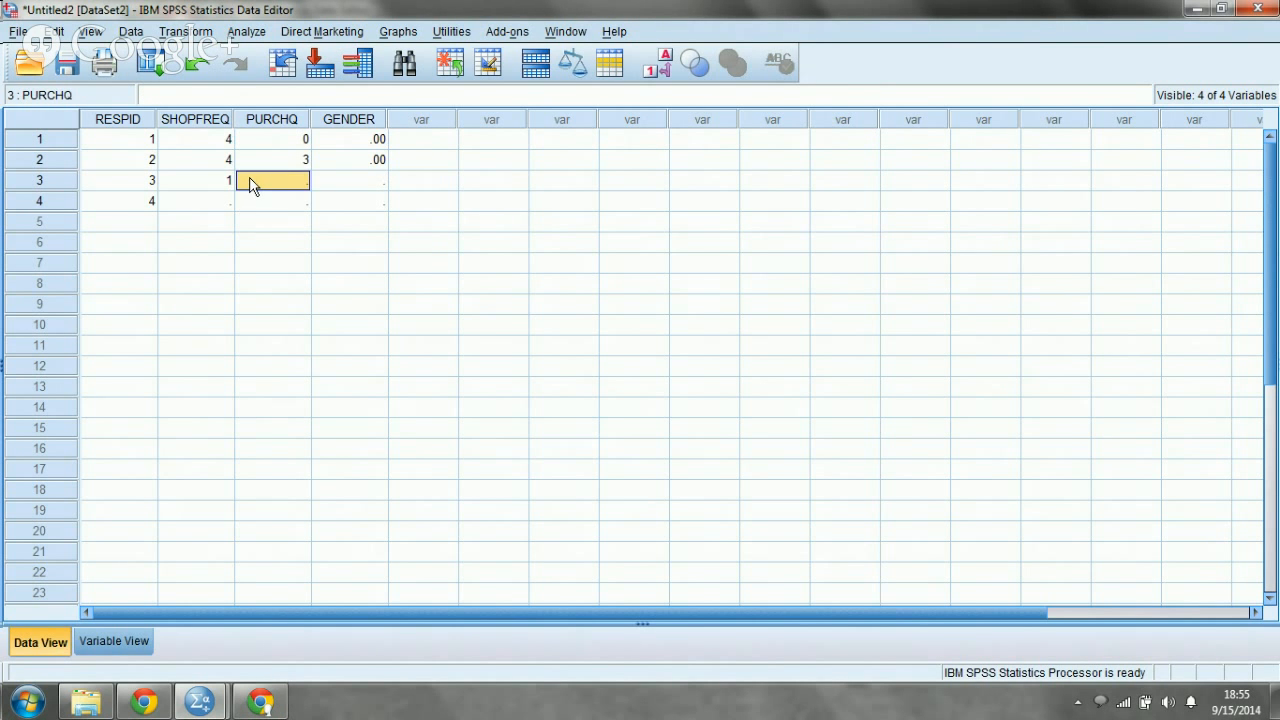
pyautogui.write('2')
pyautogui.click(350, 190)
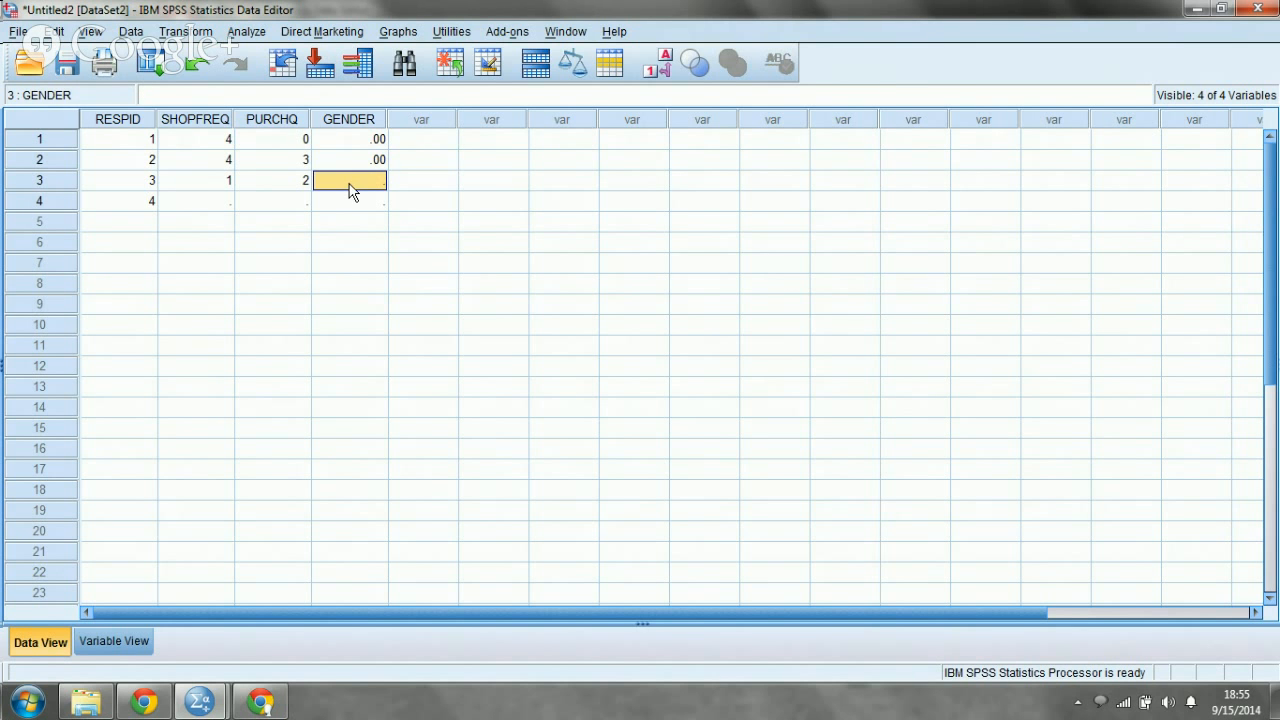
pyautogui.write('3')
pyautogui.press('BackSpace')
pyautogui.write('2')
pyautogui.press('Return')
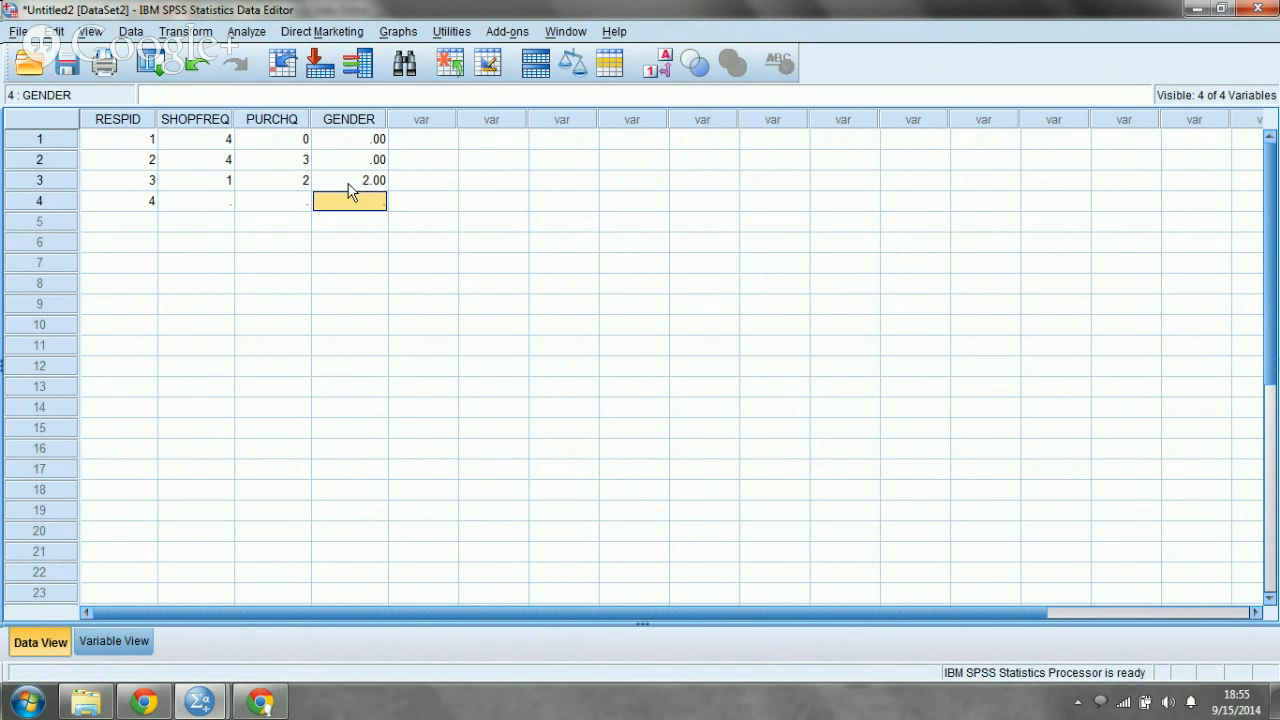
# Fill in respondent 4's answers with SHOPFREQ 3, PURCHQ 1 and GENDER 1
pyautogui.press('Left')
pyautogui.press('Left')
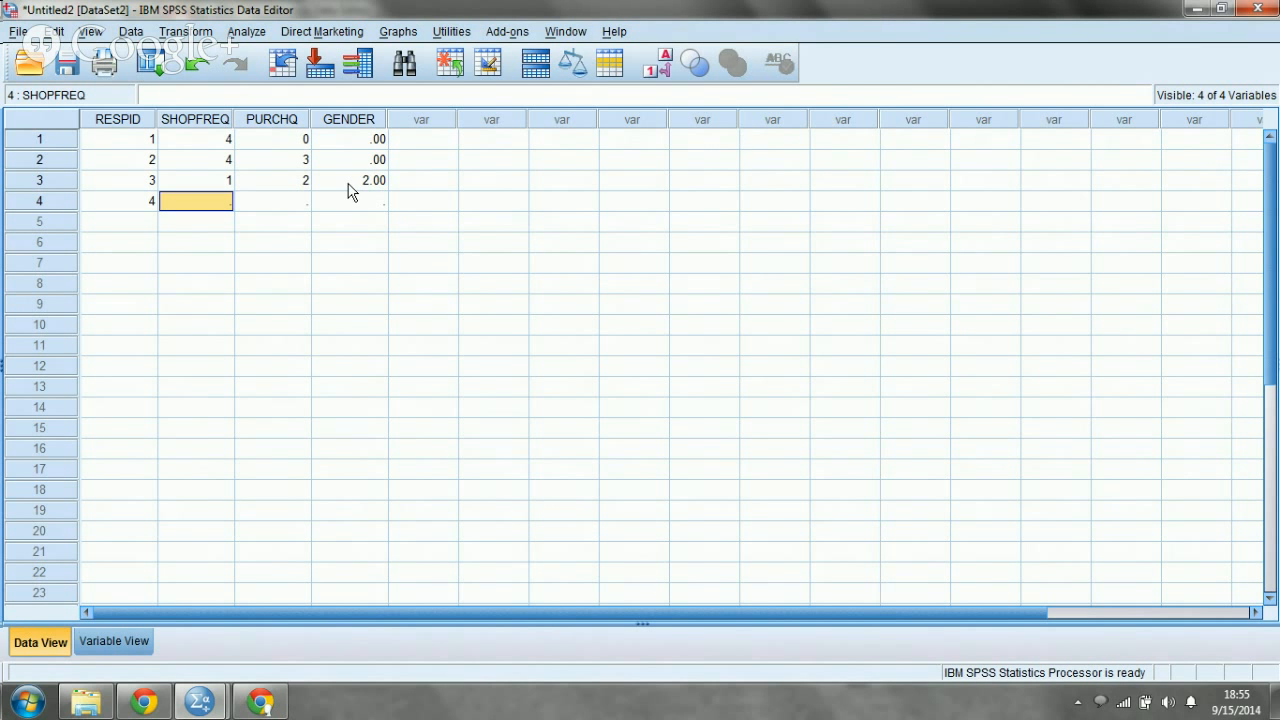
pyautogui.write('3')
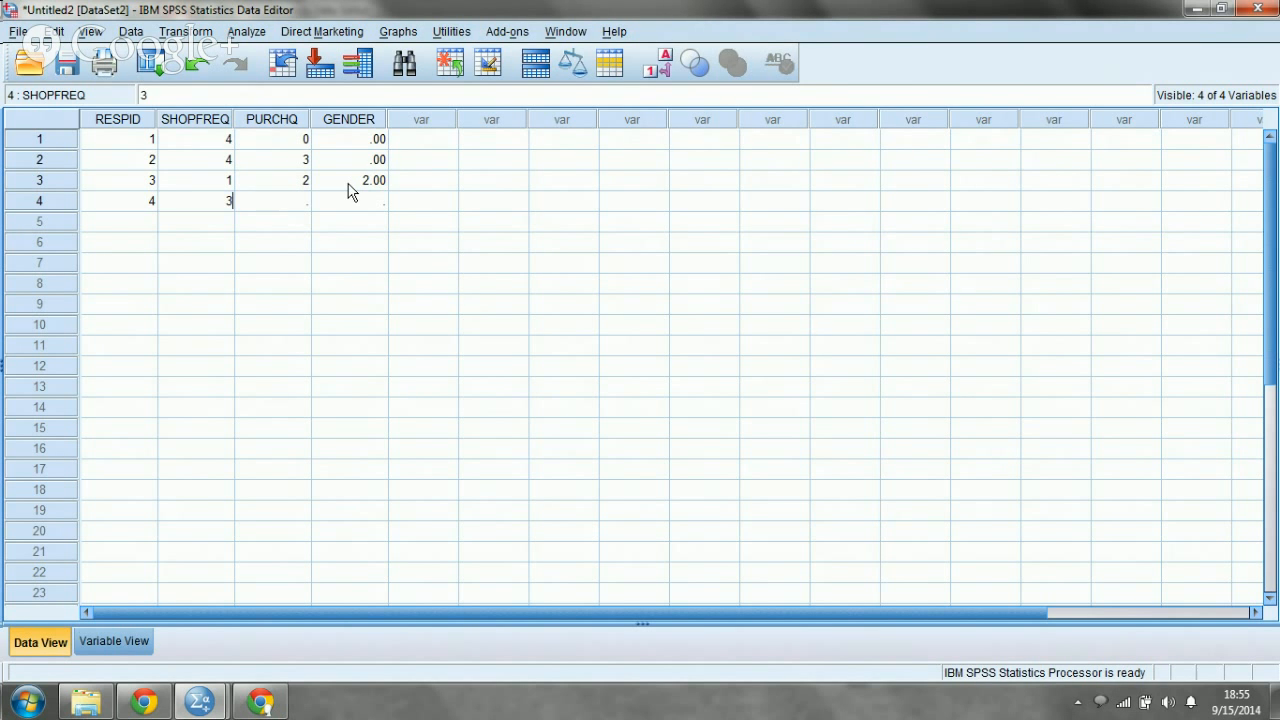
pyautogui.press('Tab')
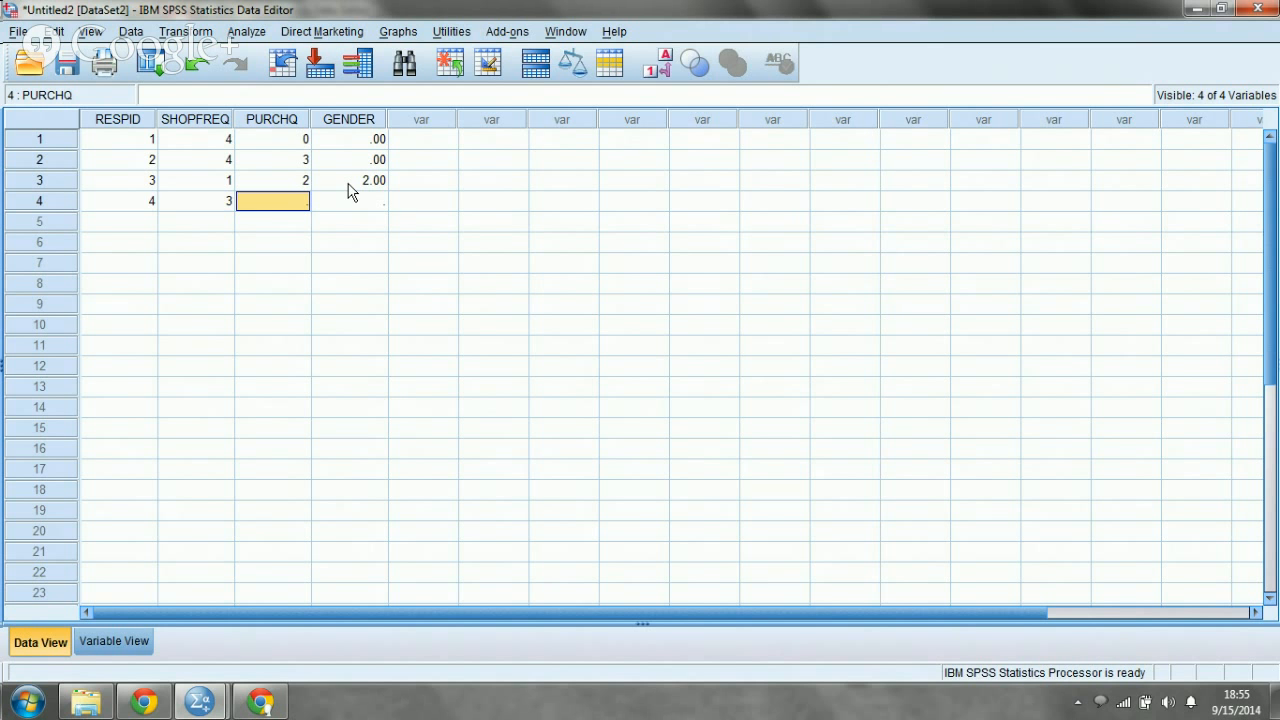
pyautogui.write('1')
pyautogui.press('Tab')
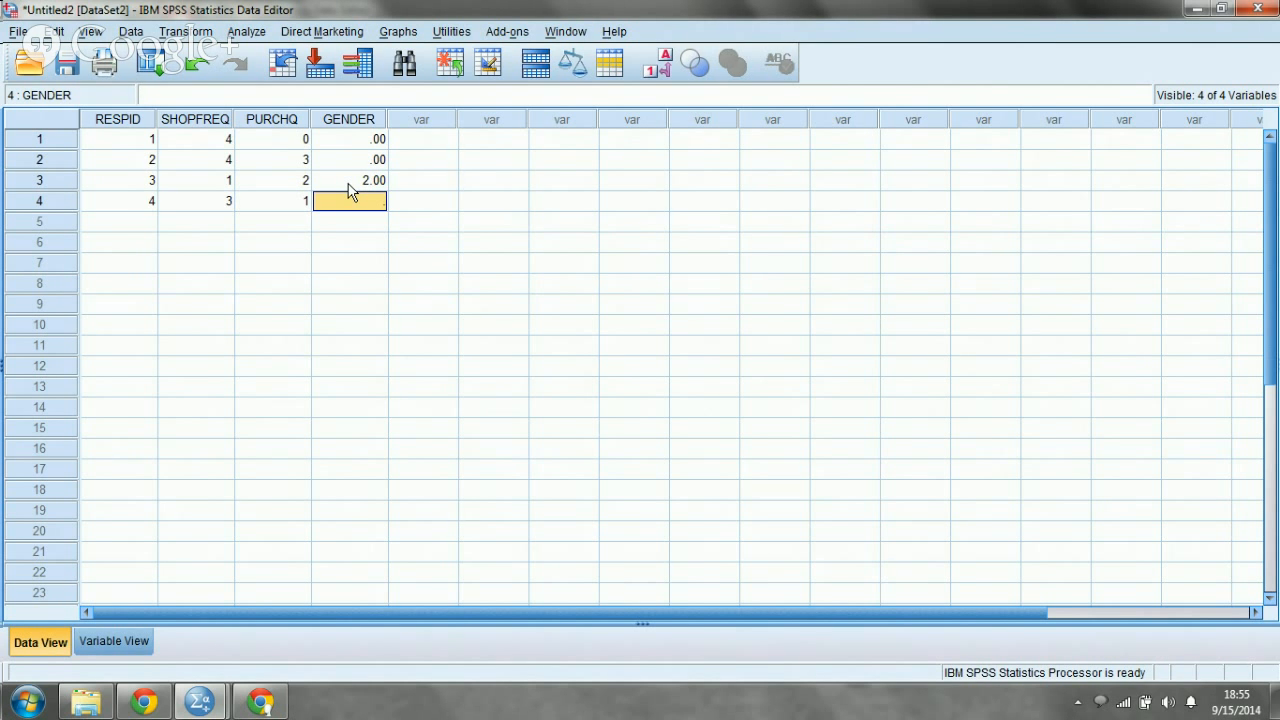
pyautogui.write('1')
pyautogui.press('Return')
pyautogui.click(243, 33)
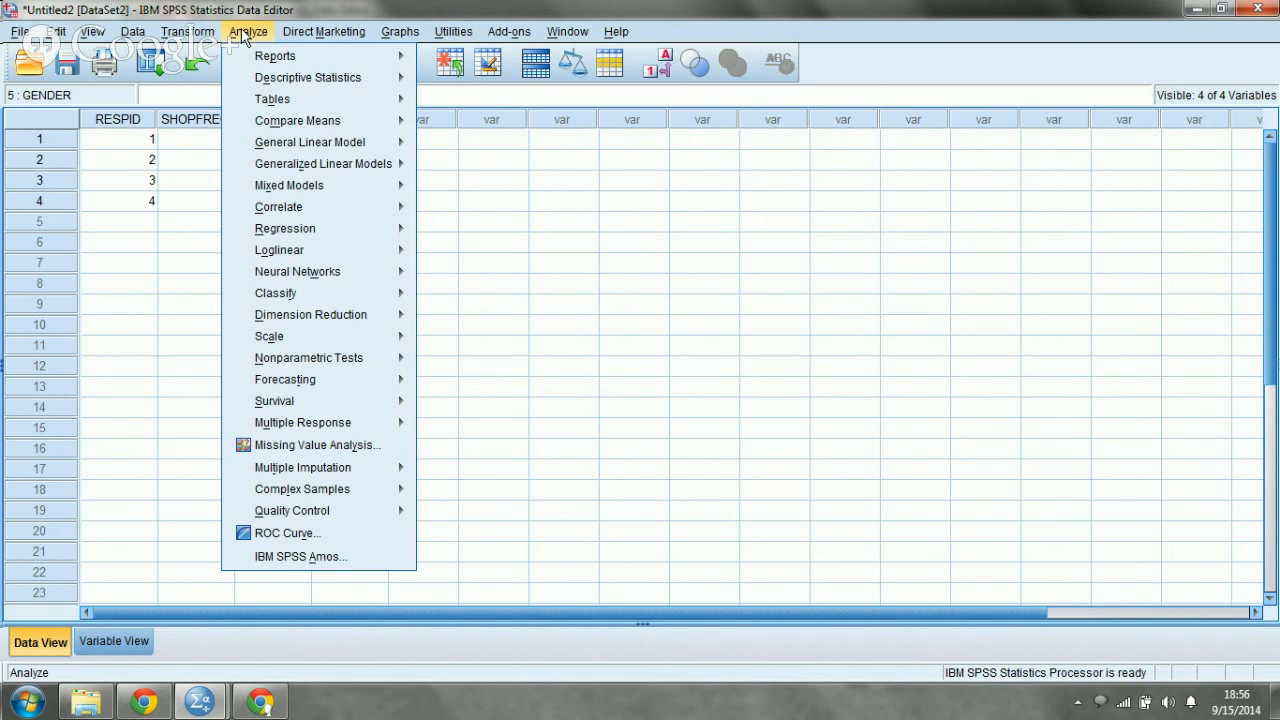
pyautogui.moveTo(247, 60)
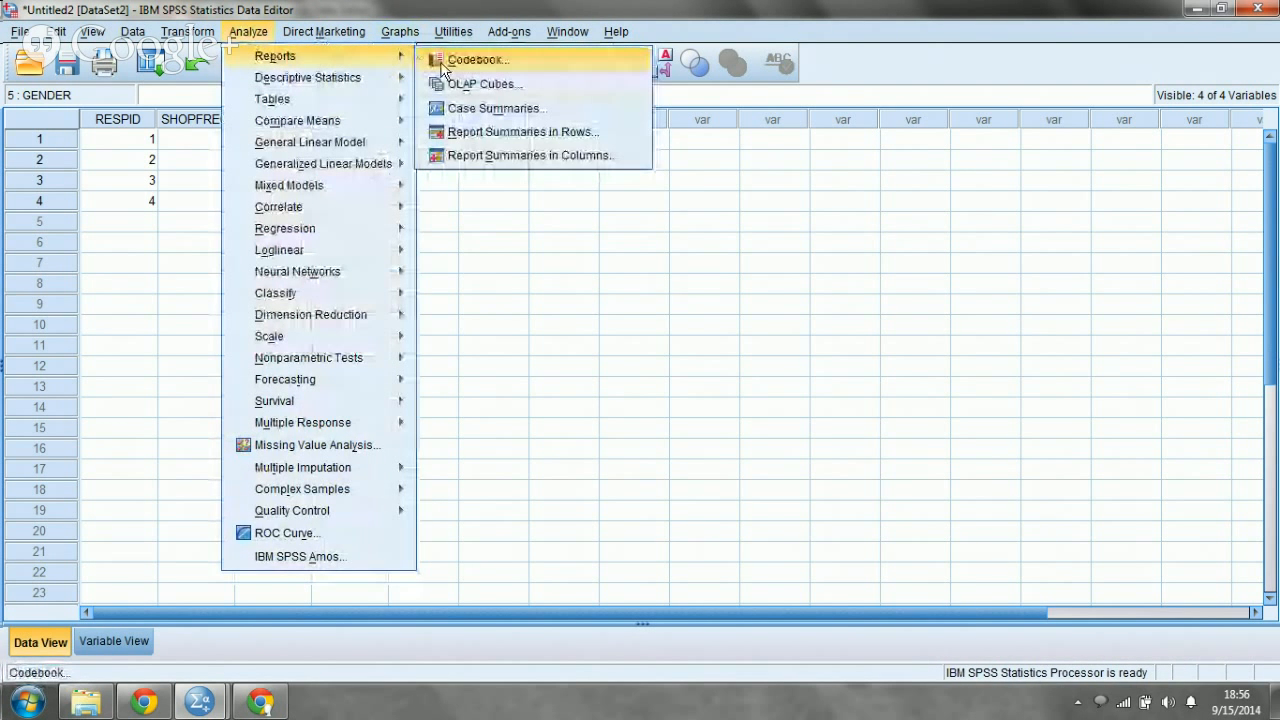
pyautogui.click(443, 62)
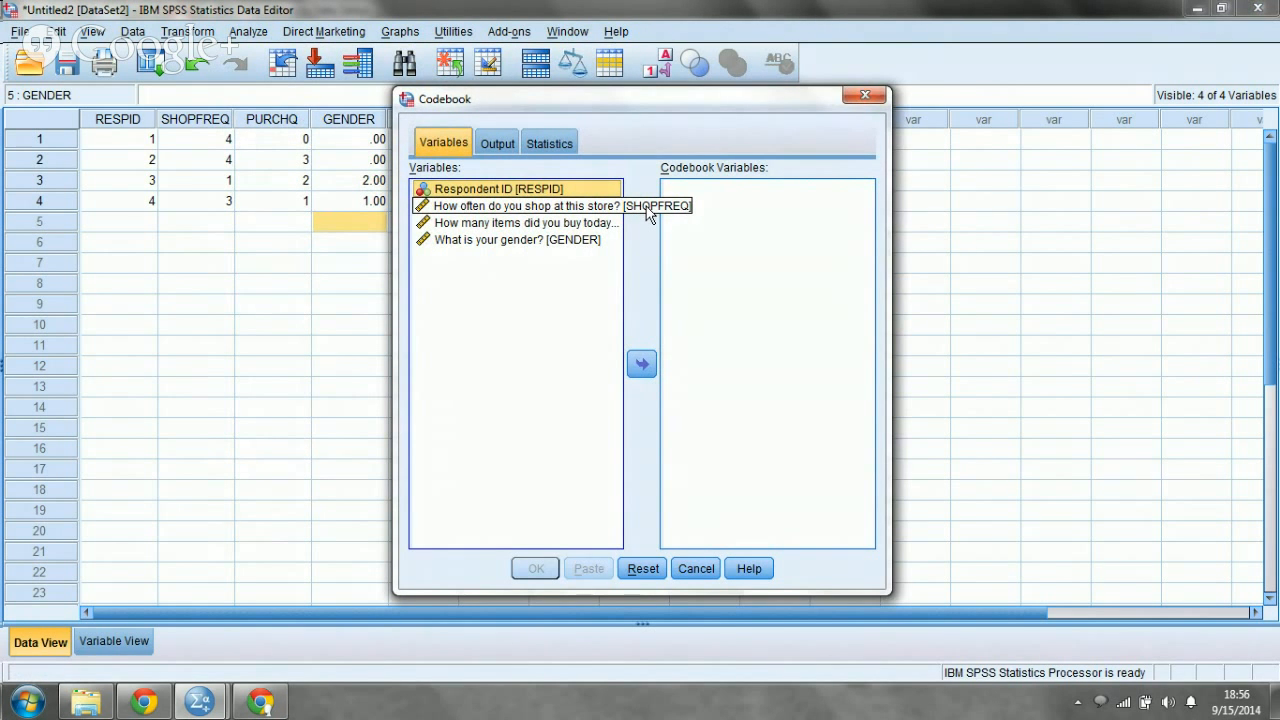
pyautogui.rightClick(569, 206)
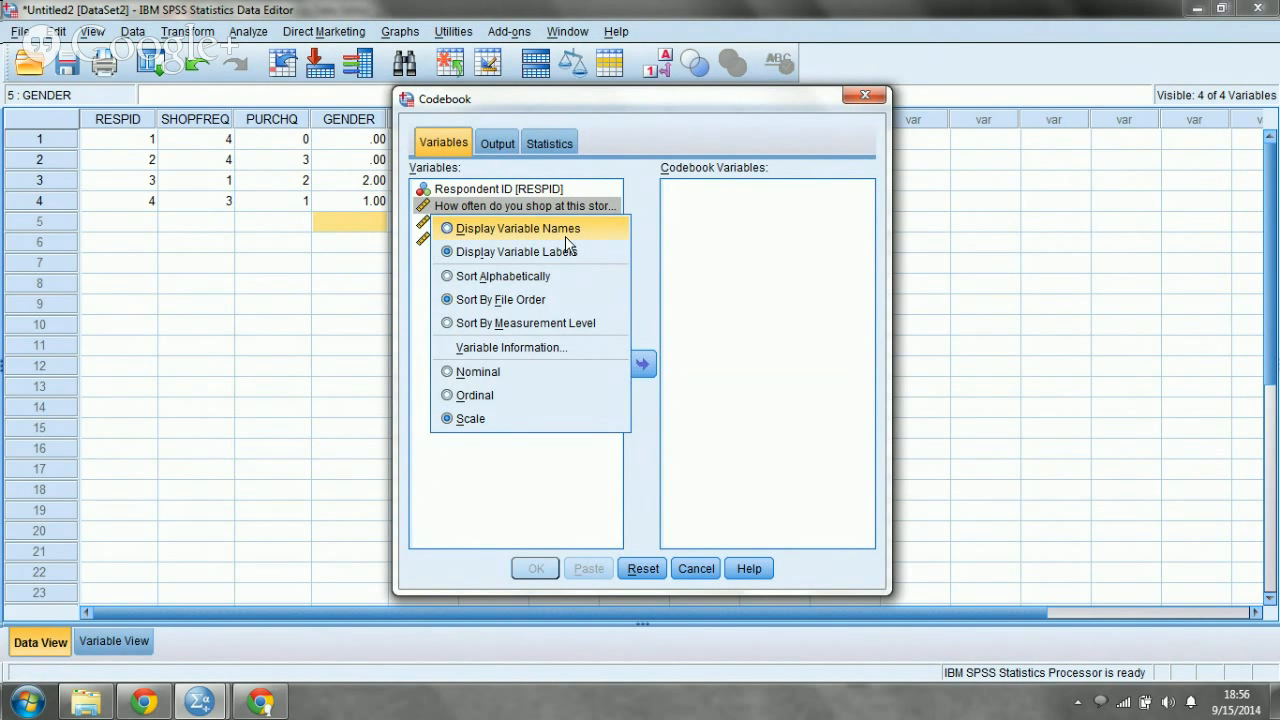
pyautogui.click(565, 230)
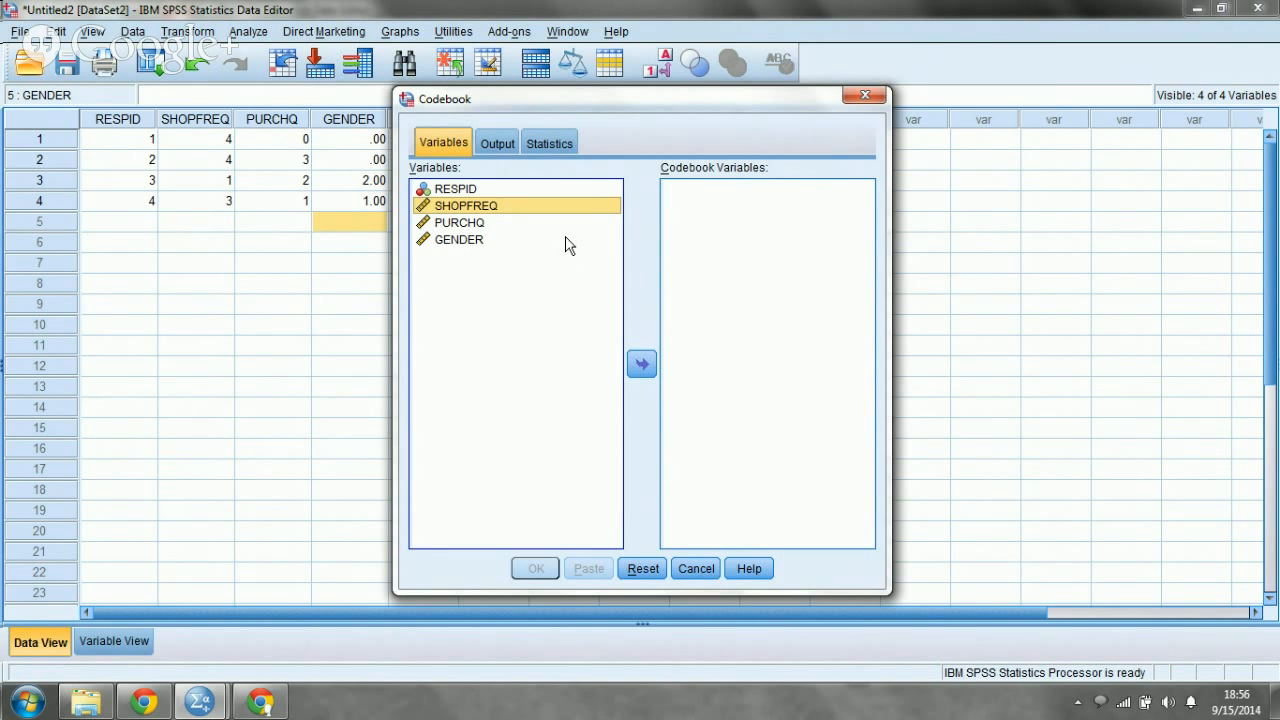
pyautogui.rightClick(558, 225)
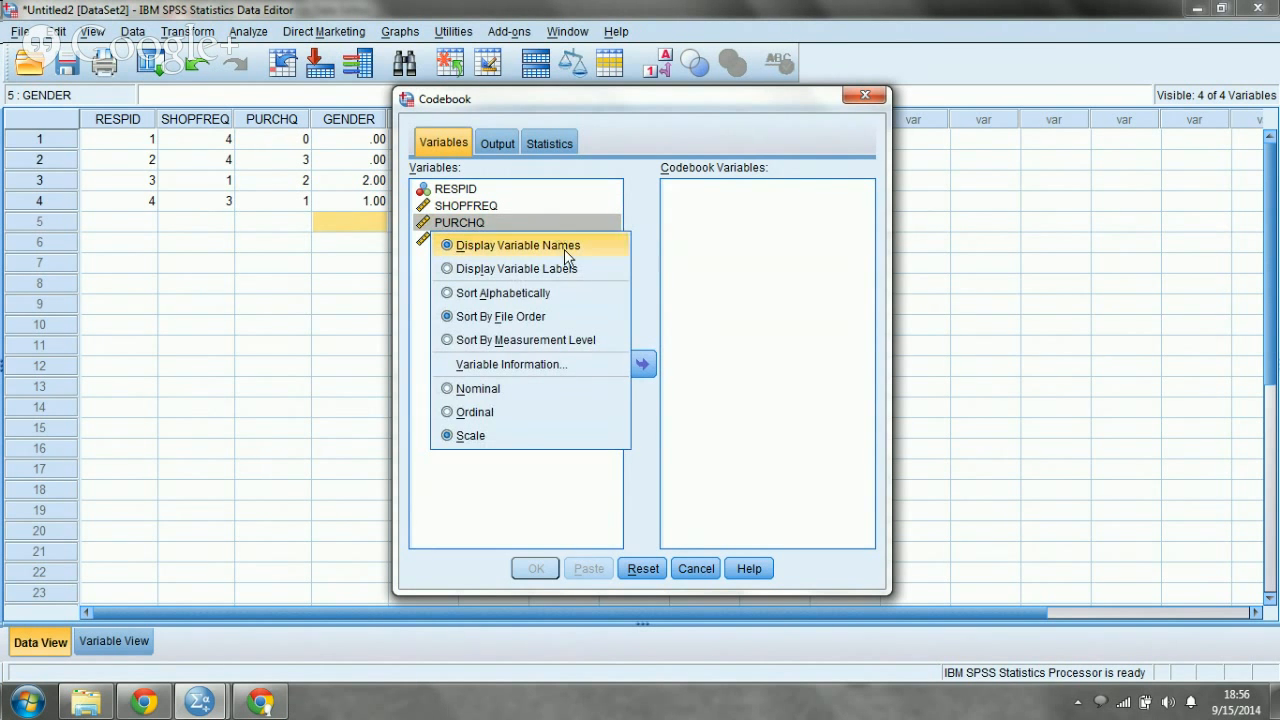
pyautogui.click(564, 264)
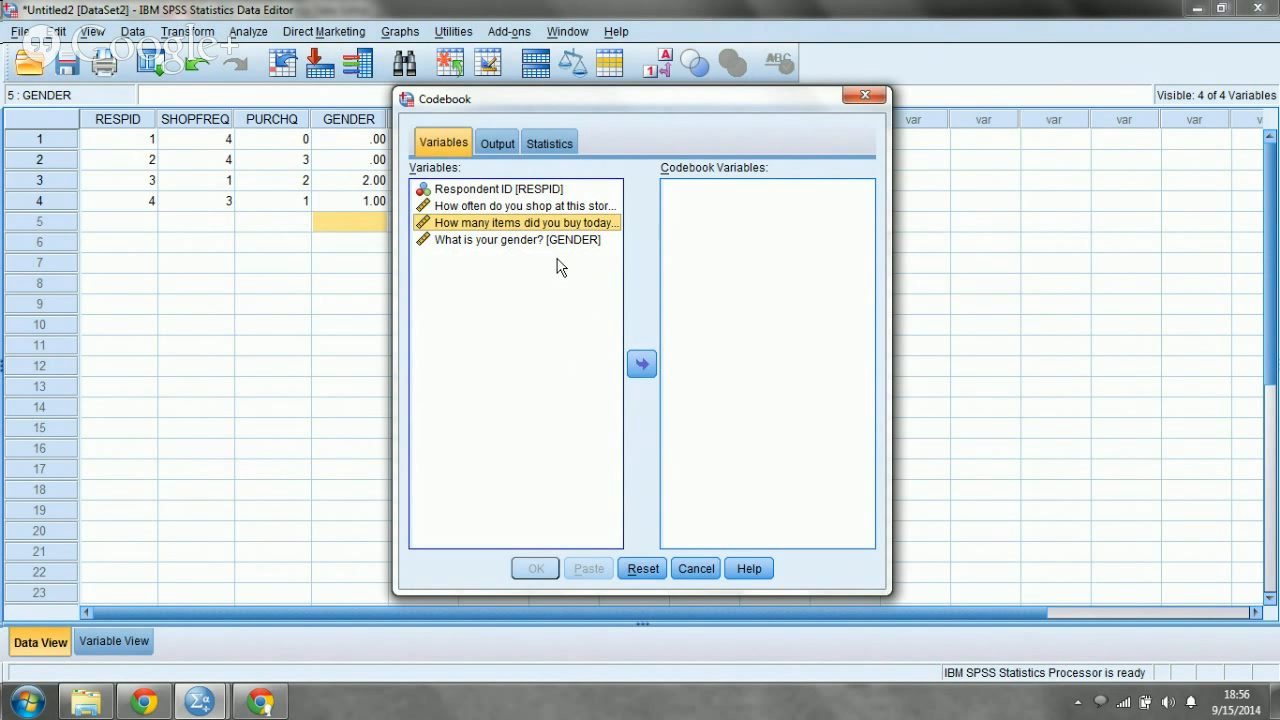
pyautogui.click(545, 208)
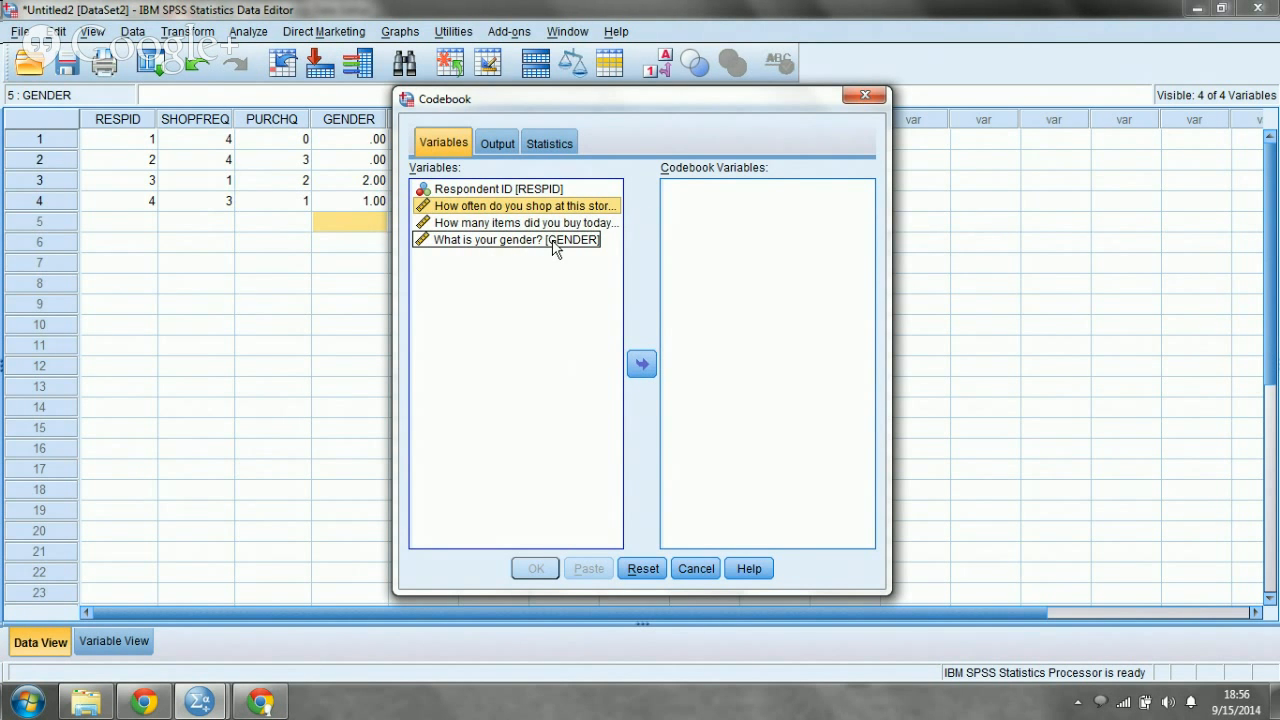
pyautogui.keyDown('shift'); pyautogui.click(555, 242); pyautogui.keyUp('shift')
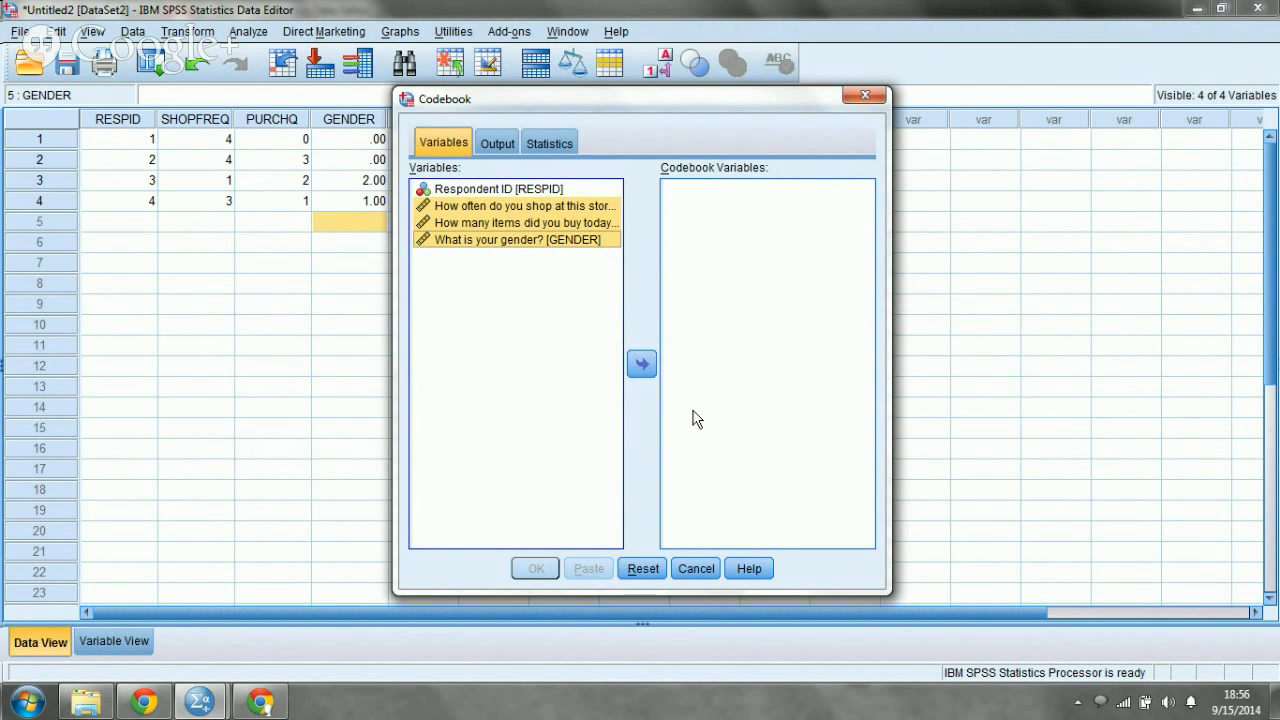
pyautogui.click(641, 366)
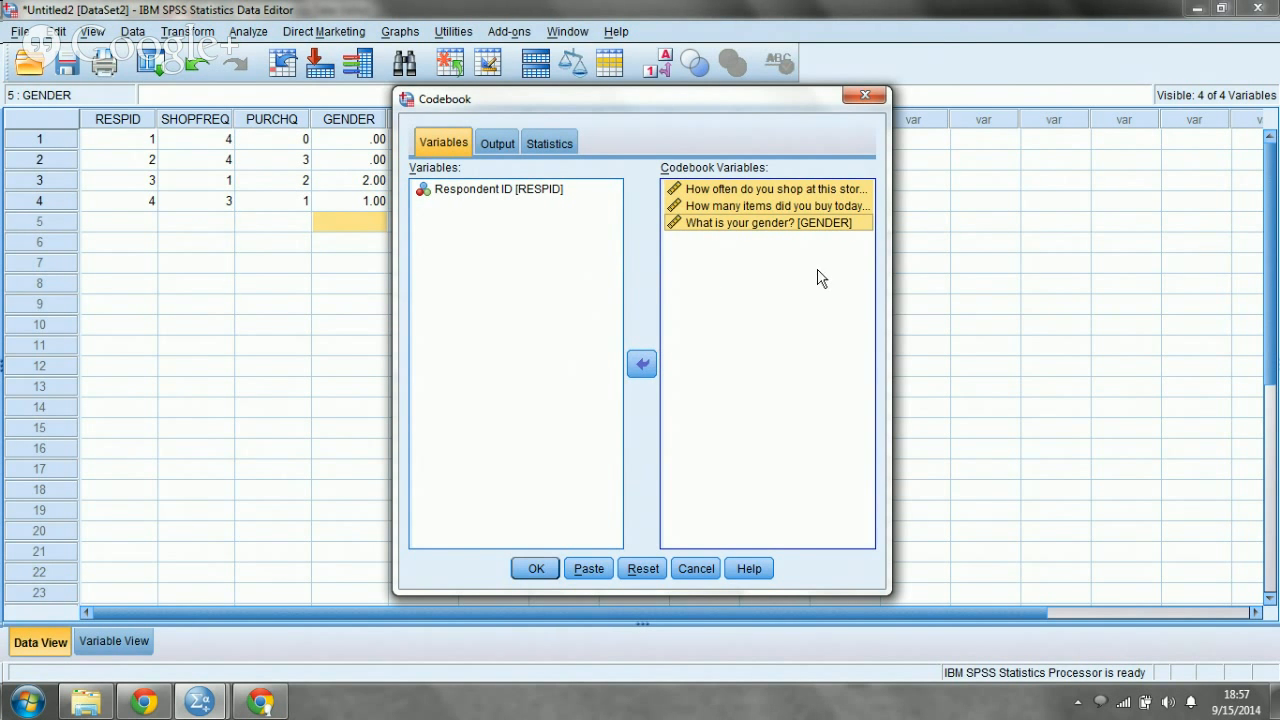
pyautogui.click(497, 145)
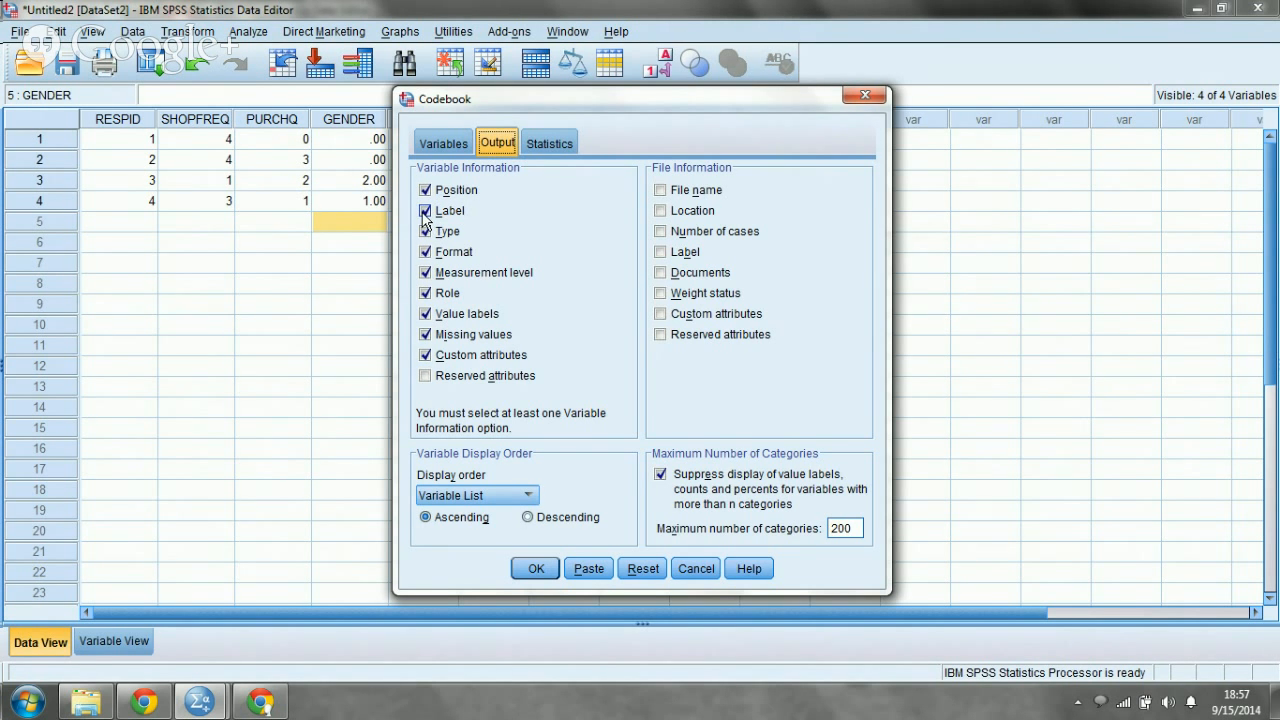
pyautogui.click(424, 192)
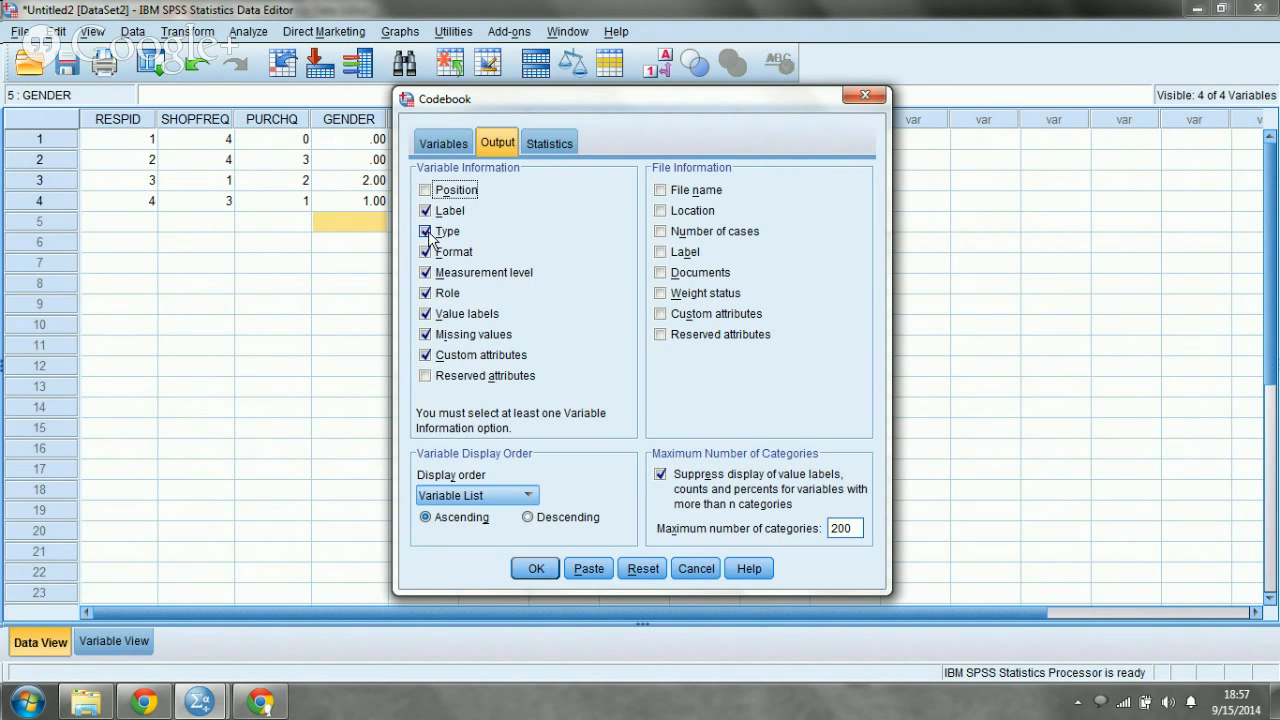
pyautogui.click(425, 295)
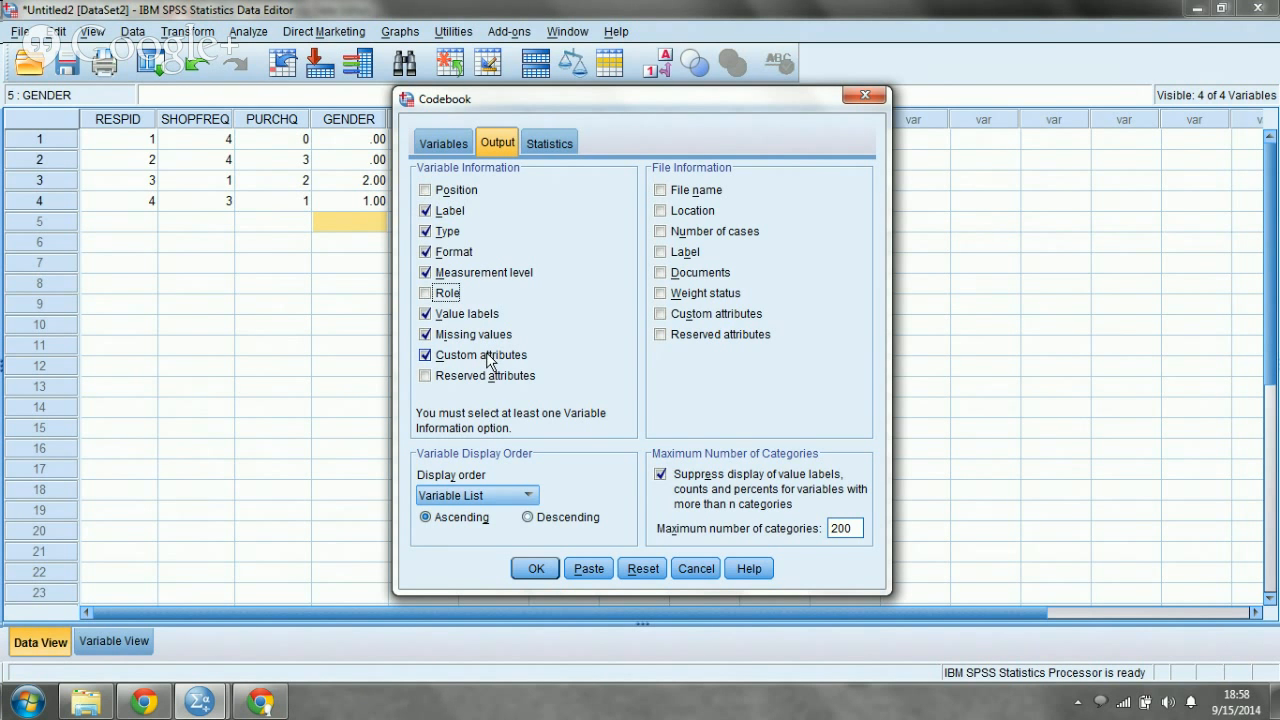
pyautogui.click(564, 148)
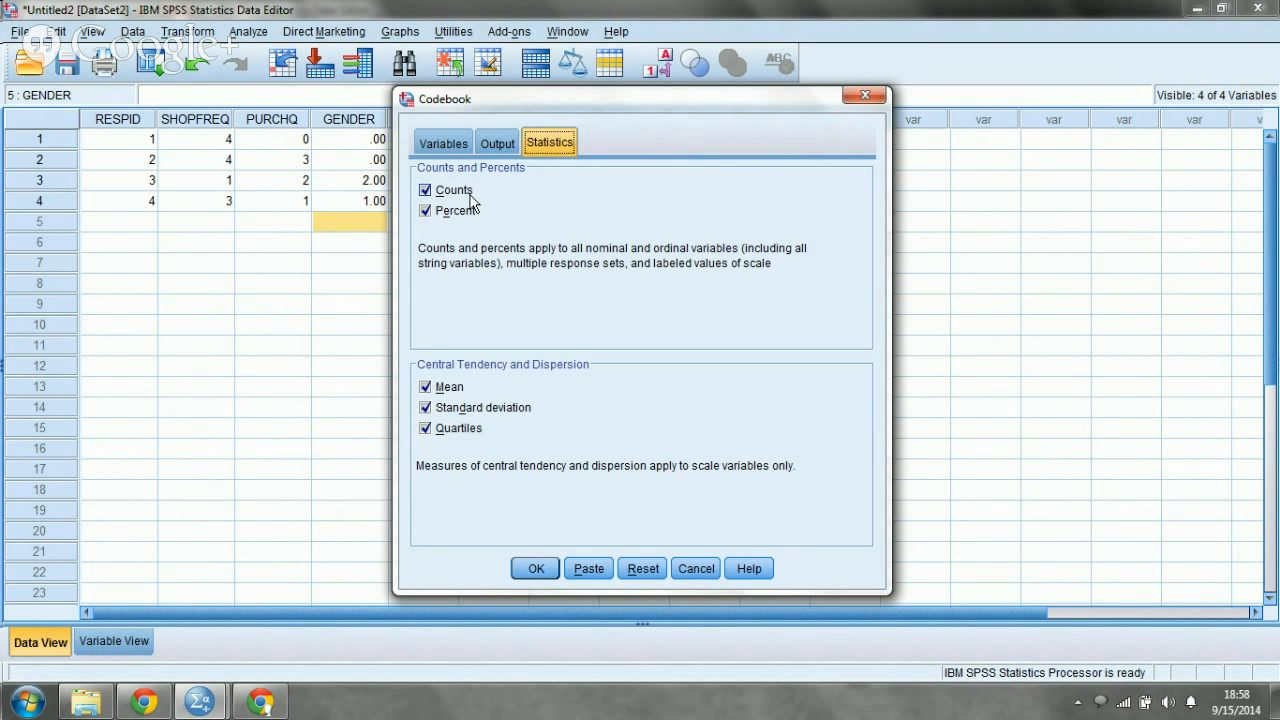
pyautogui.click(696, 568)
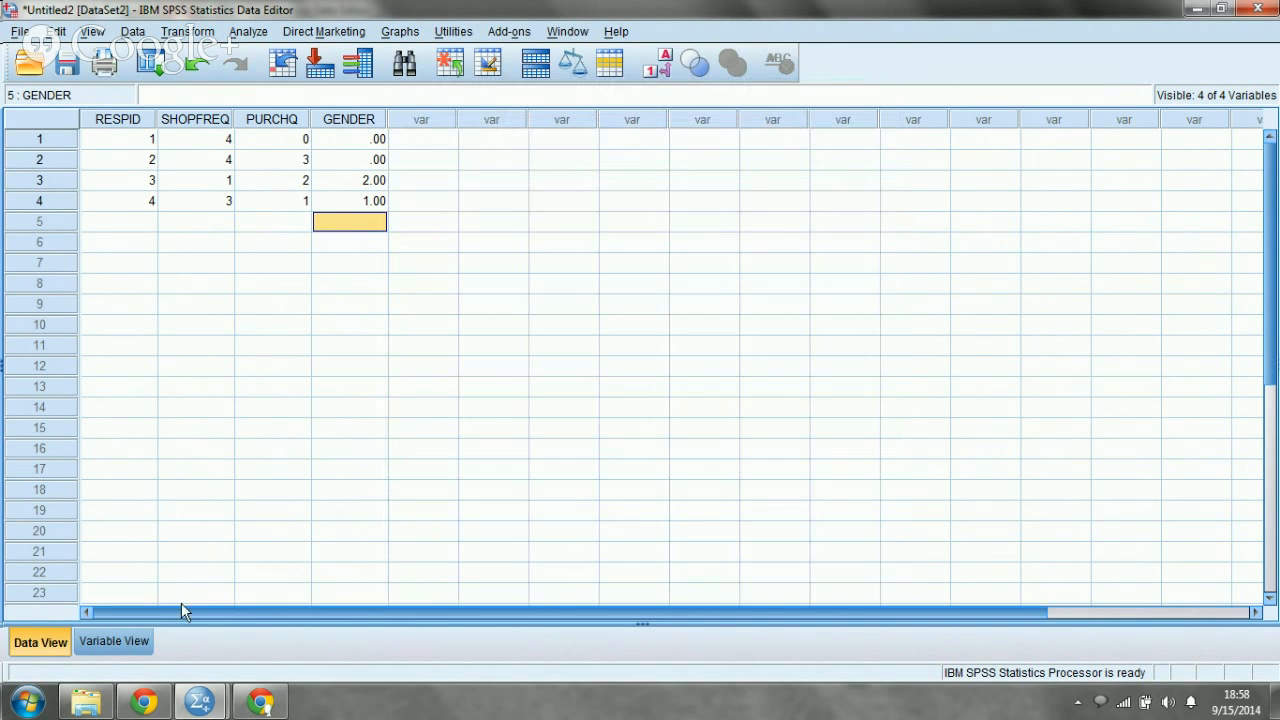
# Set the GENDER variable's measurement level to Nominal in Variable View
pyautogui.click(100, 645)
pyautogui.click(995, 178)
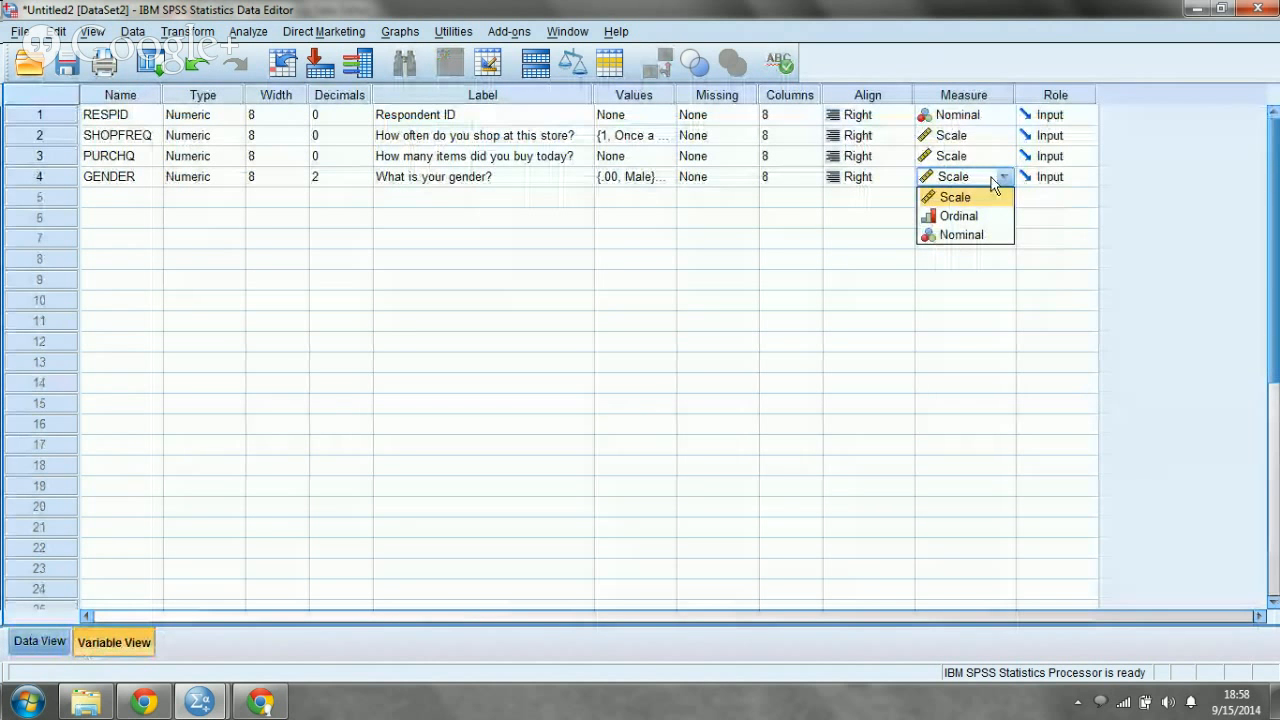
pyautogui.click(982, 234)
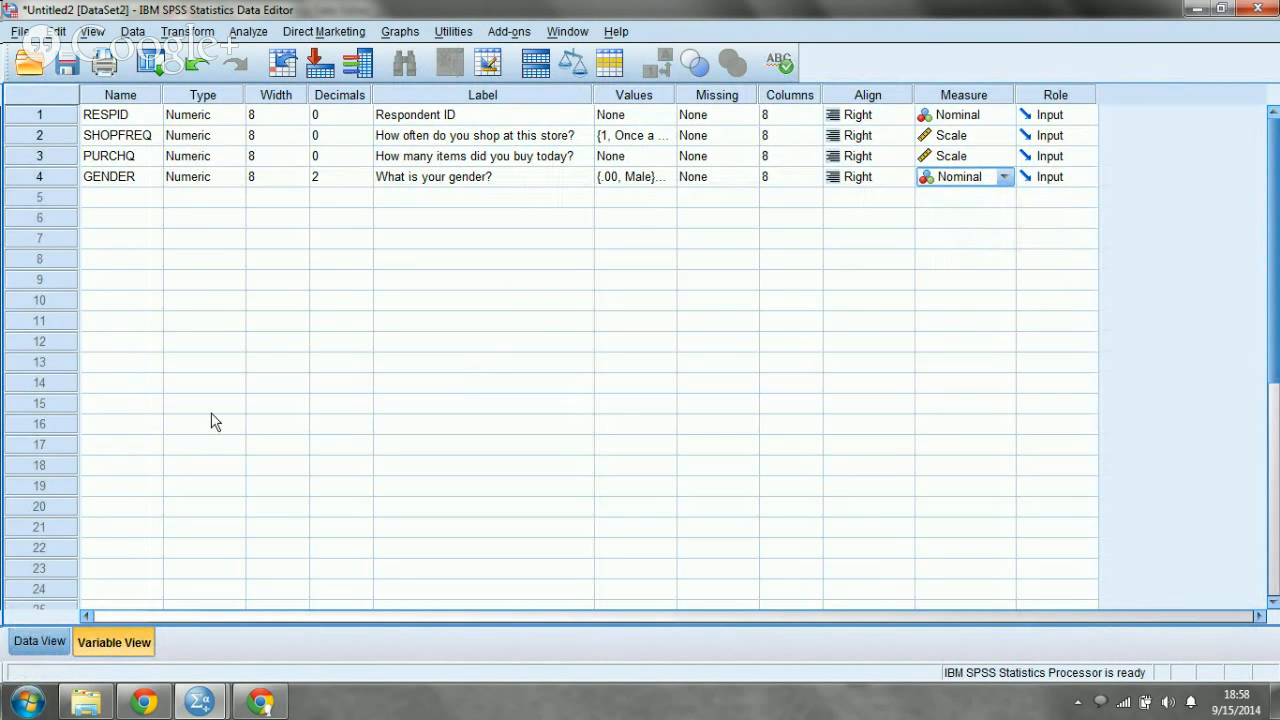
# Start a Codebook report and add SHOPFREQ, PURCHQ and GENDER as its codebook variables
pyautogui.click(248, 31)
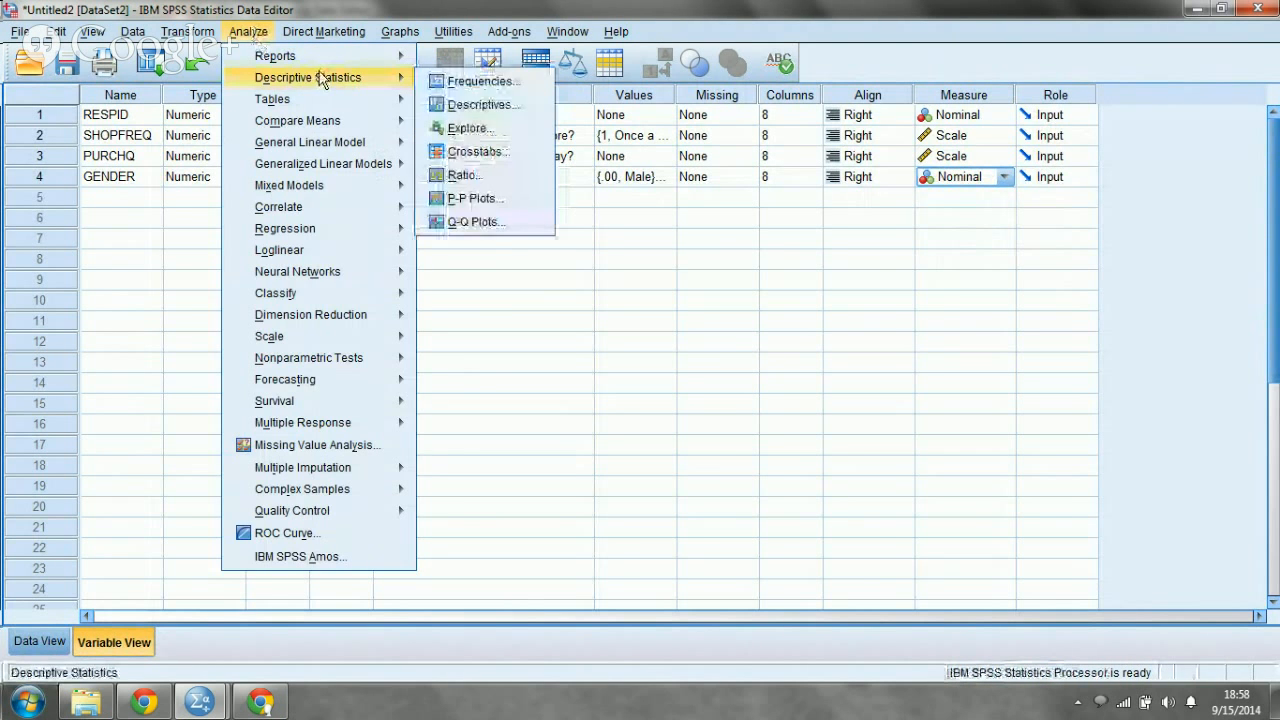
pyautogui.moveTo(330, 56)
pyautogui.click(468, 59)
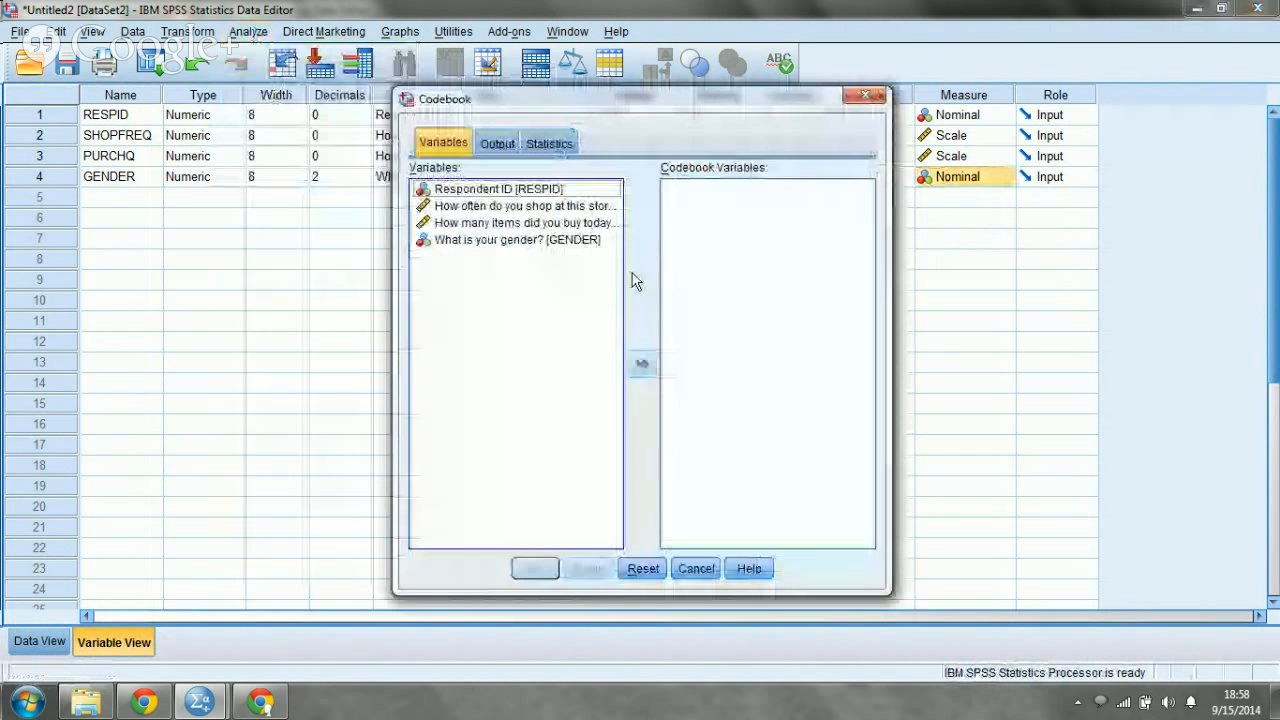
pyautogui.click(520, 206)
pyautogui.keyDown('shift'); pyautogui.click(520, 240); pyautogui.keyUp('shift')
pyautogui.click(642, 364)
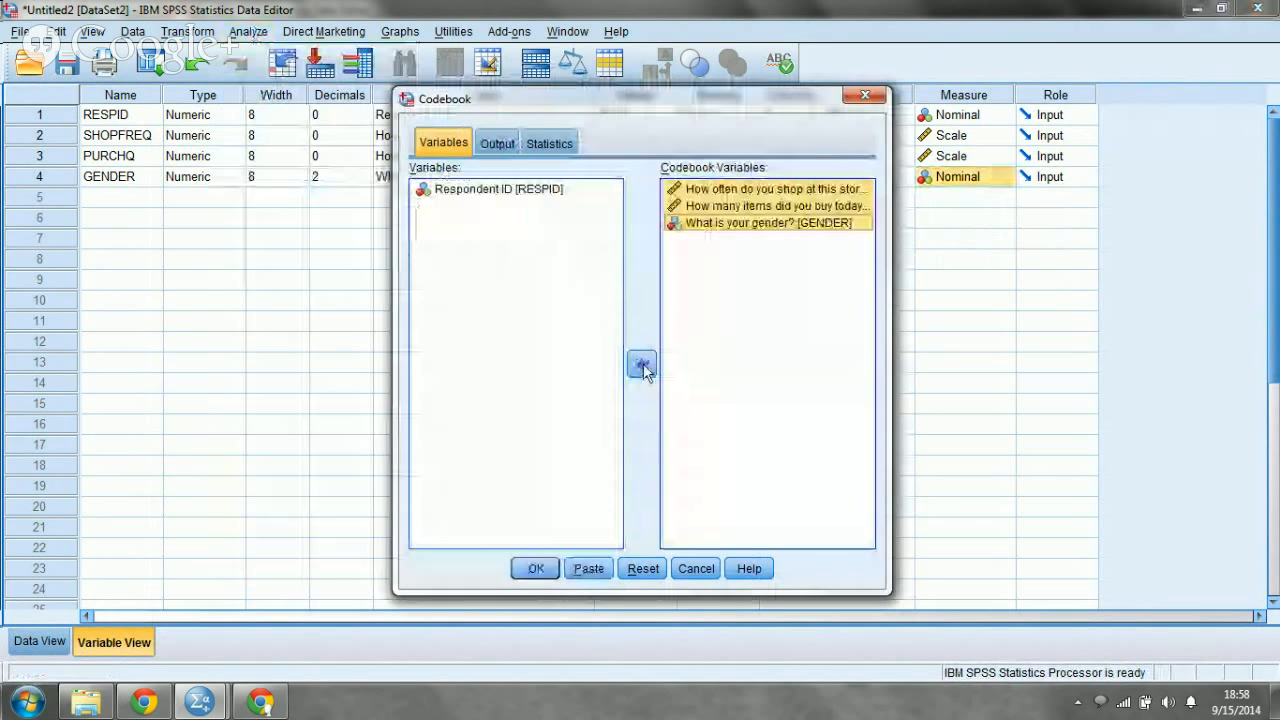
# Exclude Position and Role from the codebook's variable information, review the statistics options and generate the report
pyautogui.click(494, 145)
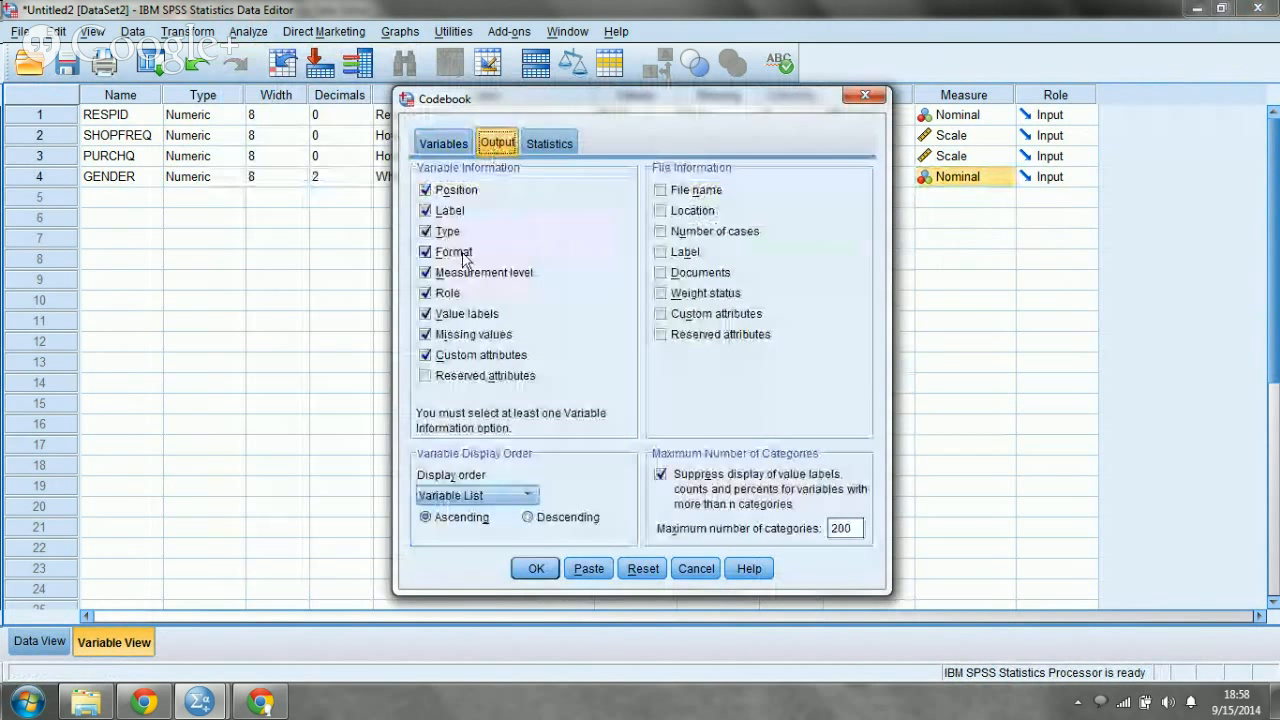
pyautogui.click(425, 190)
pyautogui.click(425, 293)
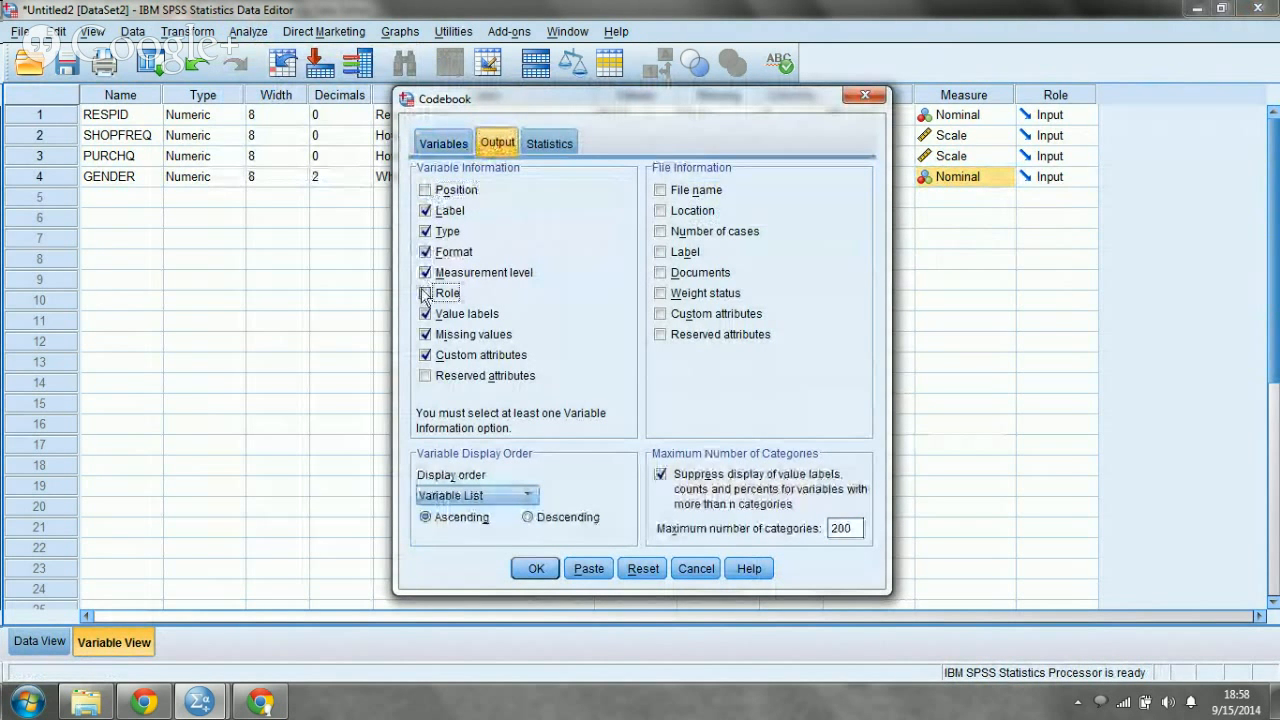
pyautogui.click(550, 145)
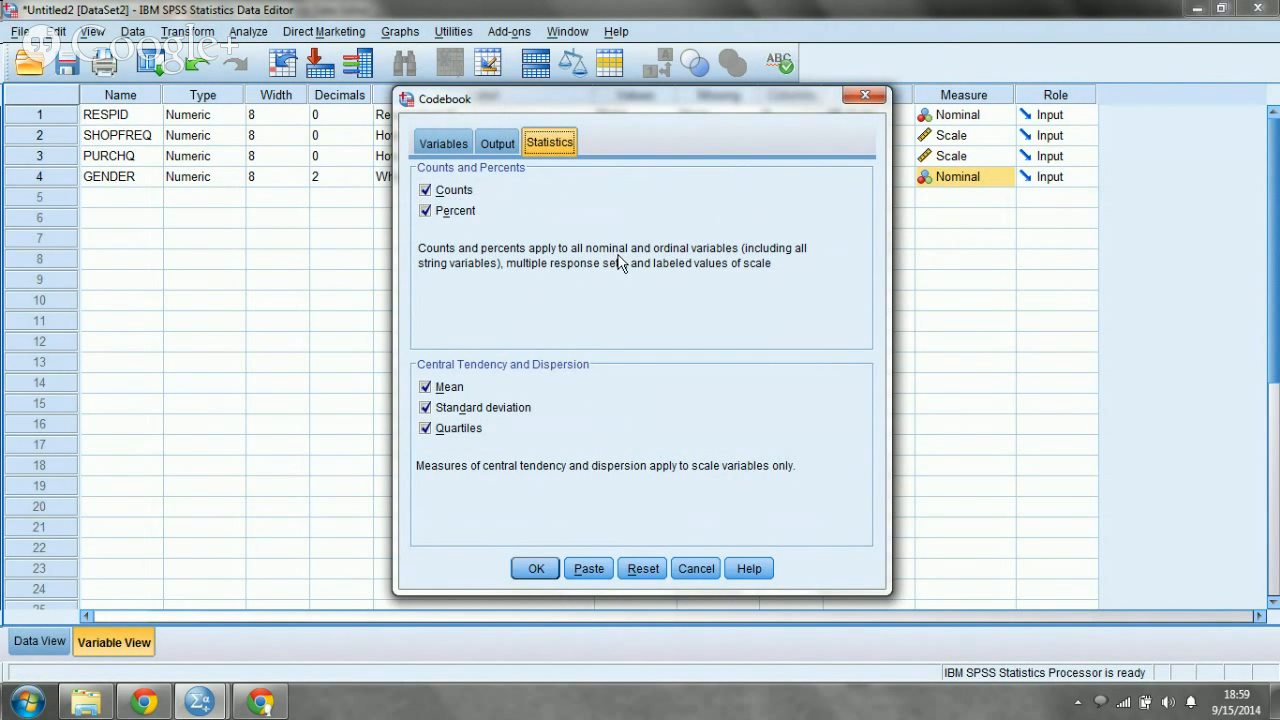
pyautogui.moveTo(668, 265); pyautogui.dragTo(755, 278)
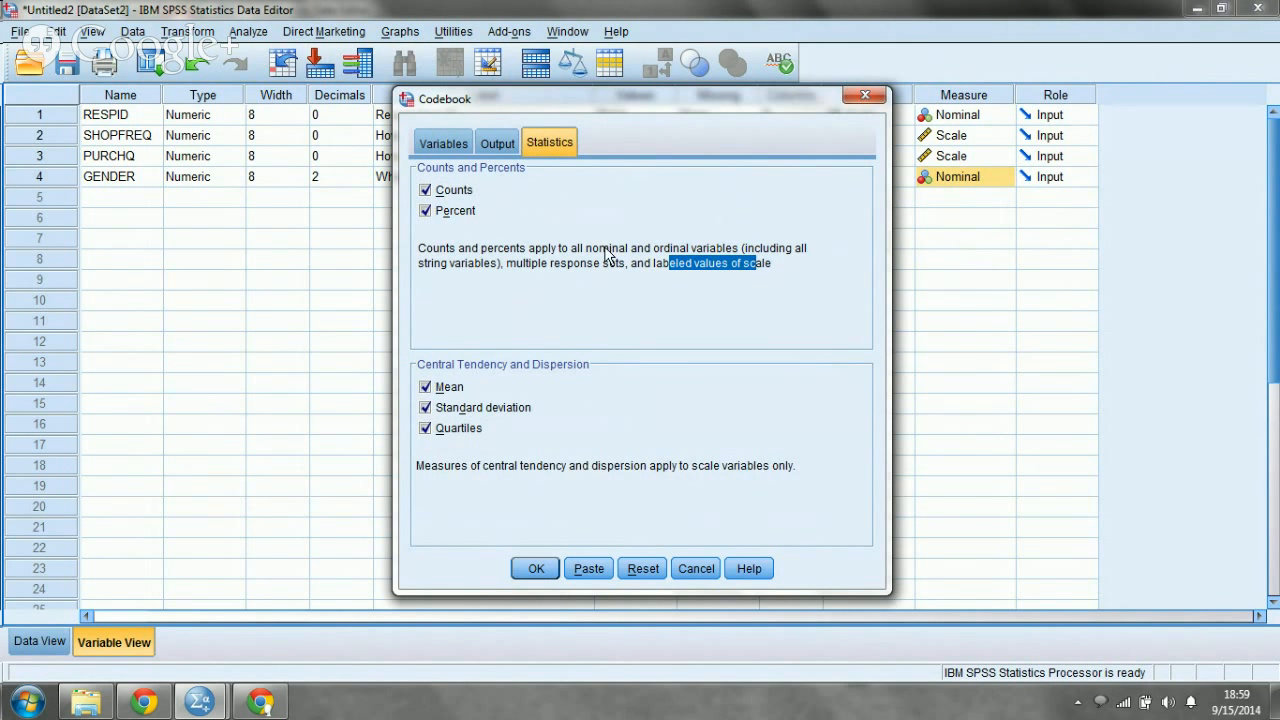
pyautogui.moveTo(585, 249); pyautogui.dragTo(741, 251)
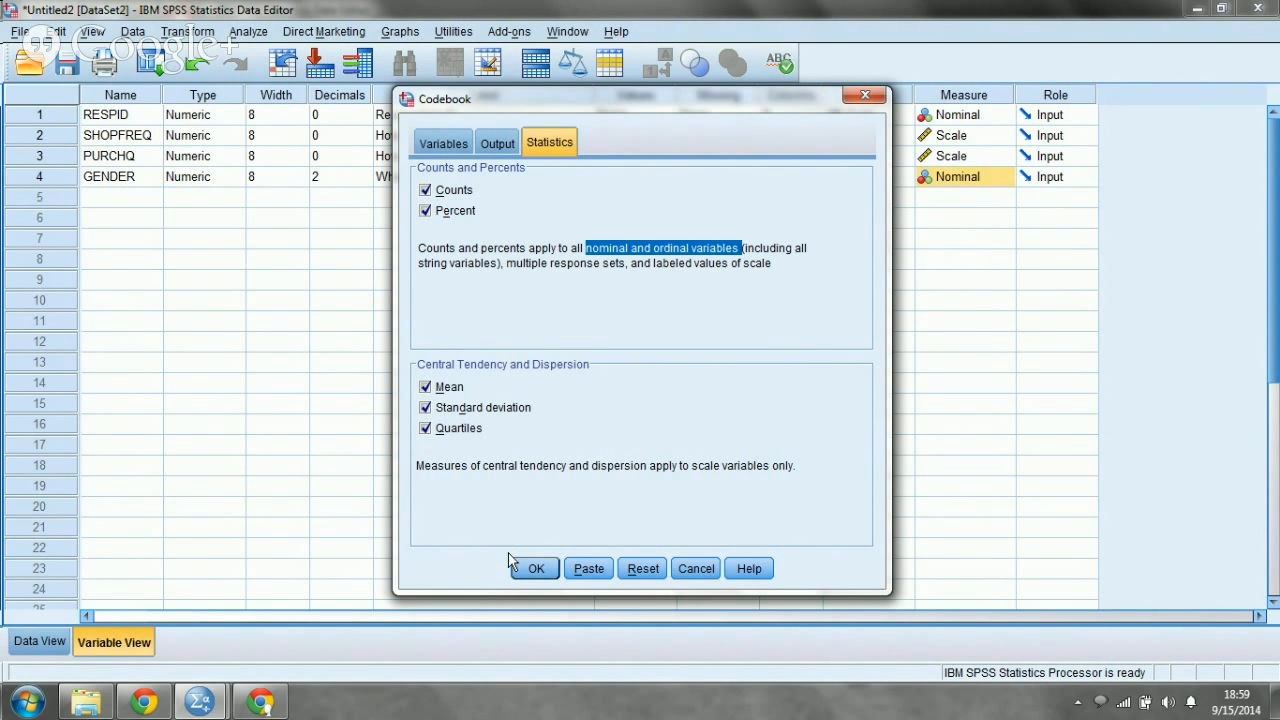
pyautogui.click(530, 569)
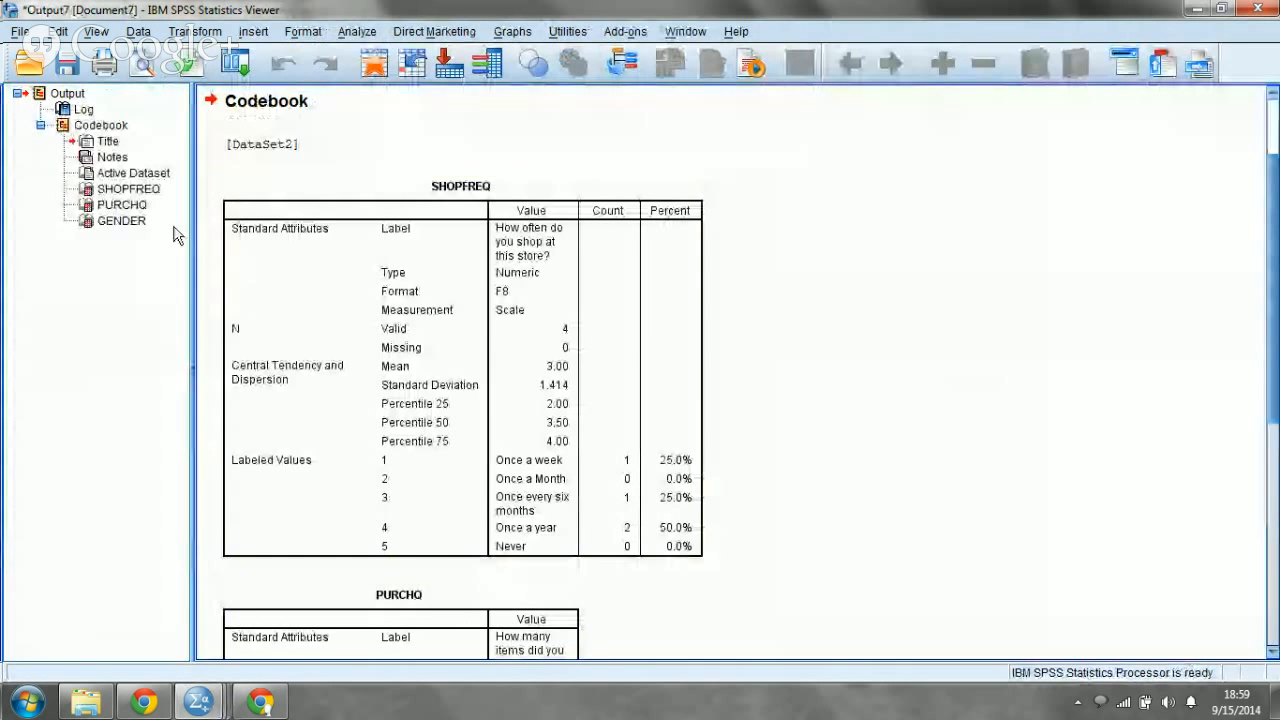
# Examine the SHOPFREQ, PURCHQ and GENDER tables in the codebook output
pyautogui.click(130, 190)
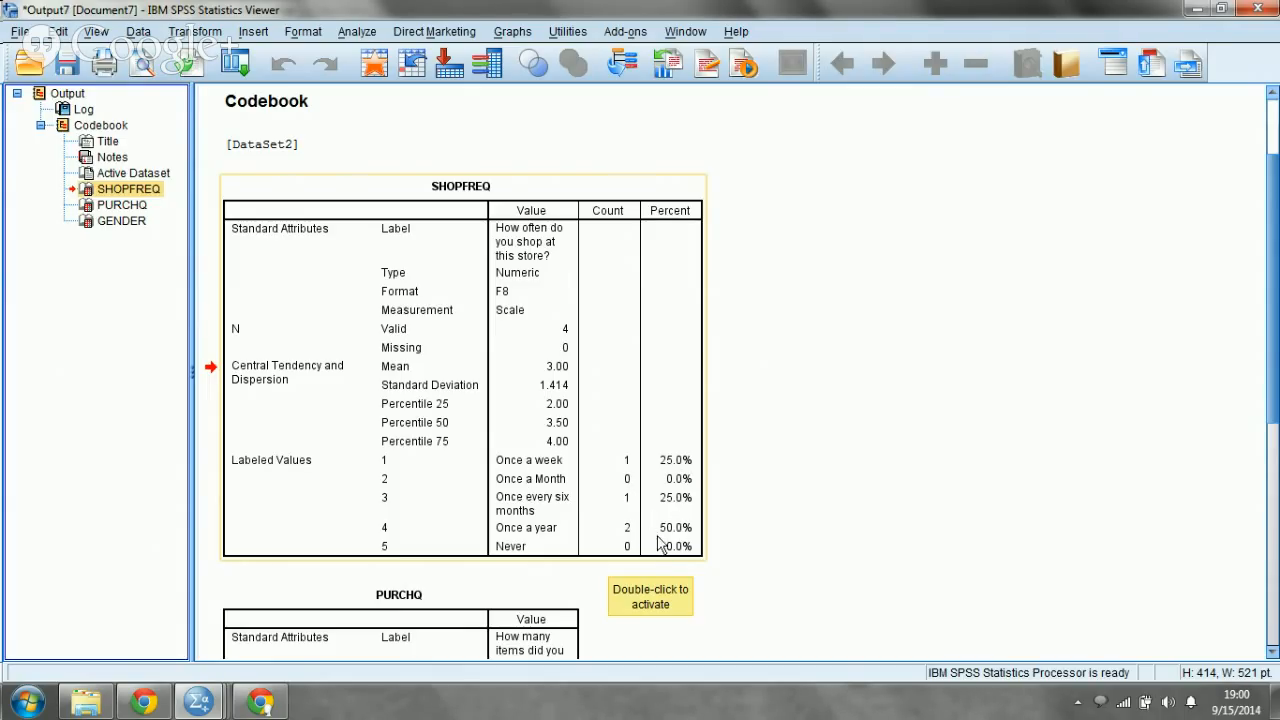
pyautogui.moveTo(1274, 366); pyautogui.dragTo(1274, 543)
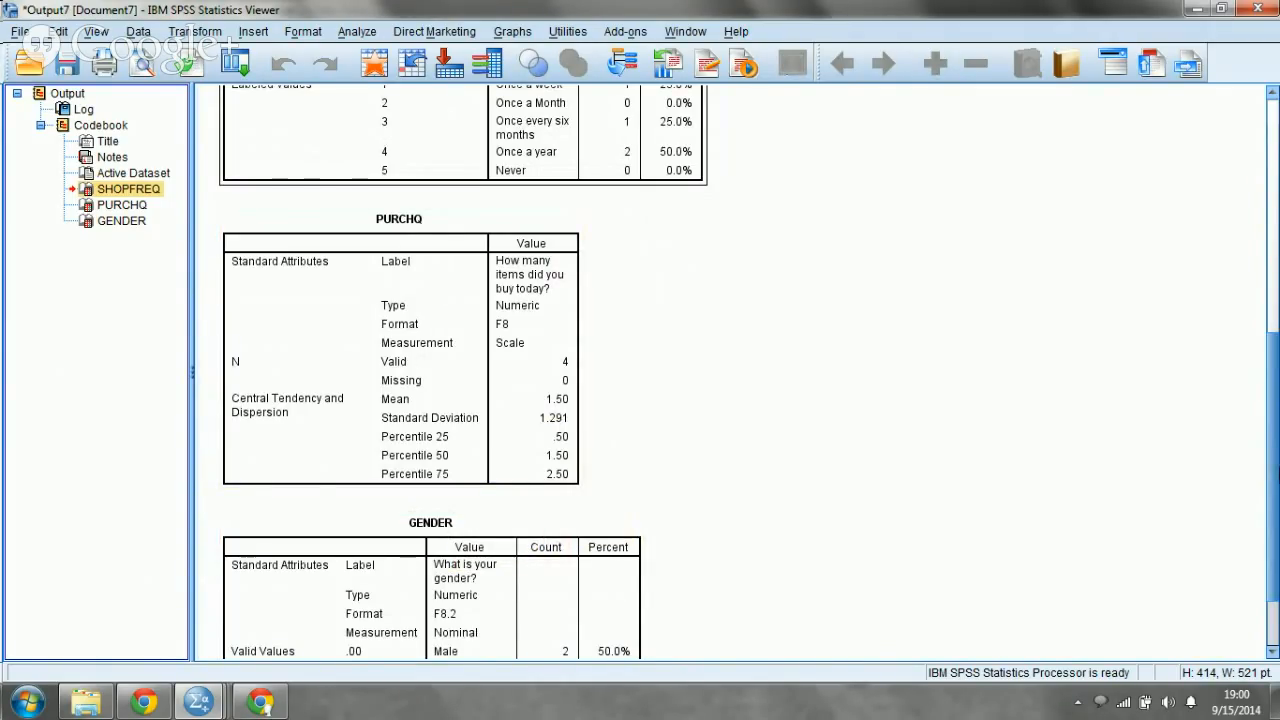
pyautogui.moveTo(1276, 486); pyautogui.dragTo(1276, 539)
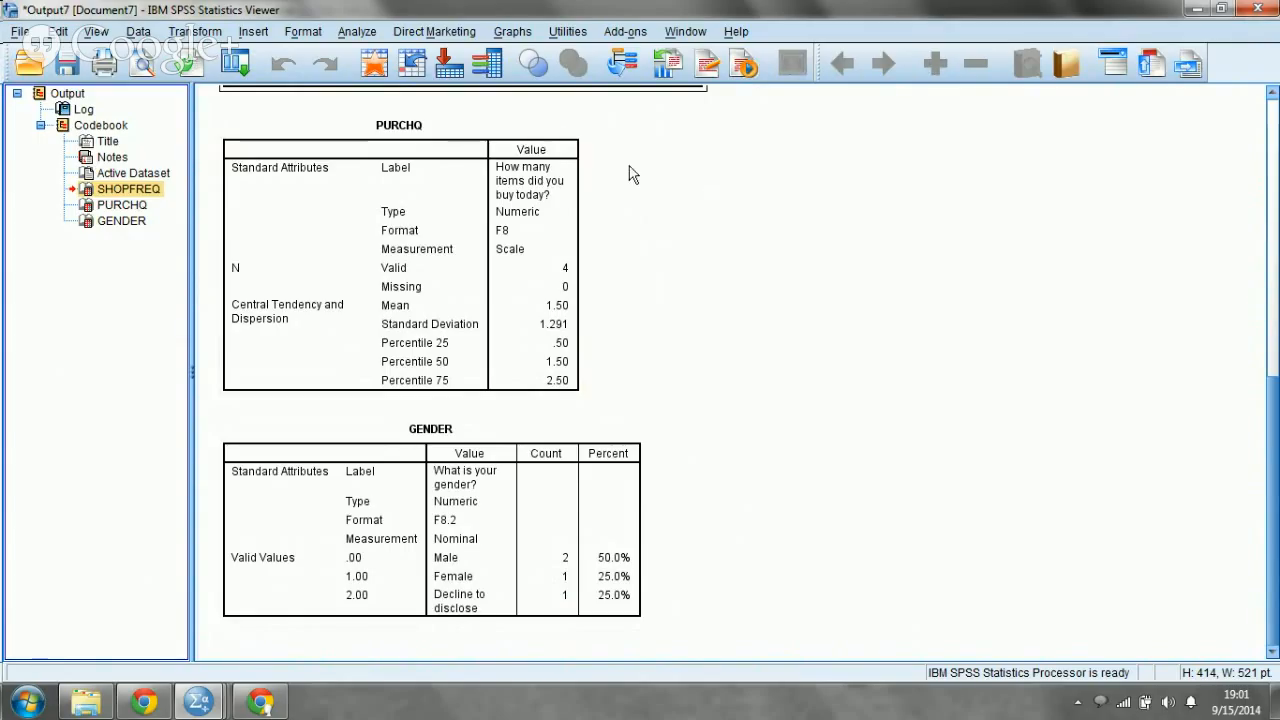
# Review the document formats available for exporting the codebook output, including Word/RTF (*.doc), and leave the export without saving
pyautogui.click(18, 36)
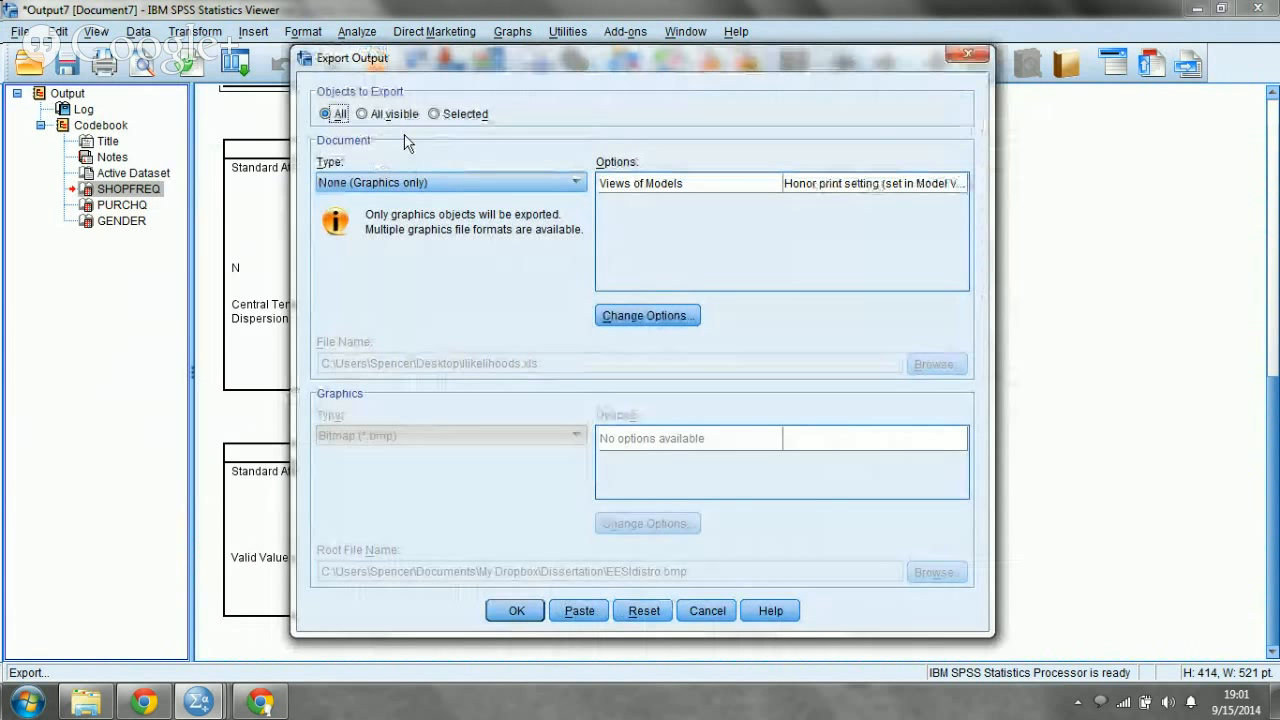
pyautogui.click(418, 183)
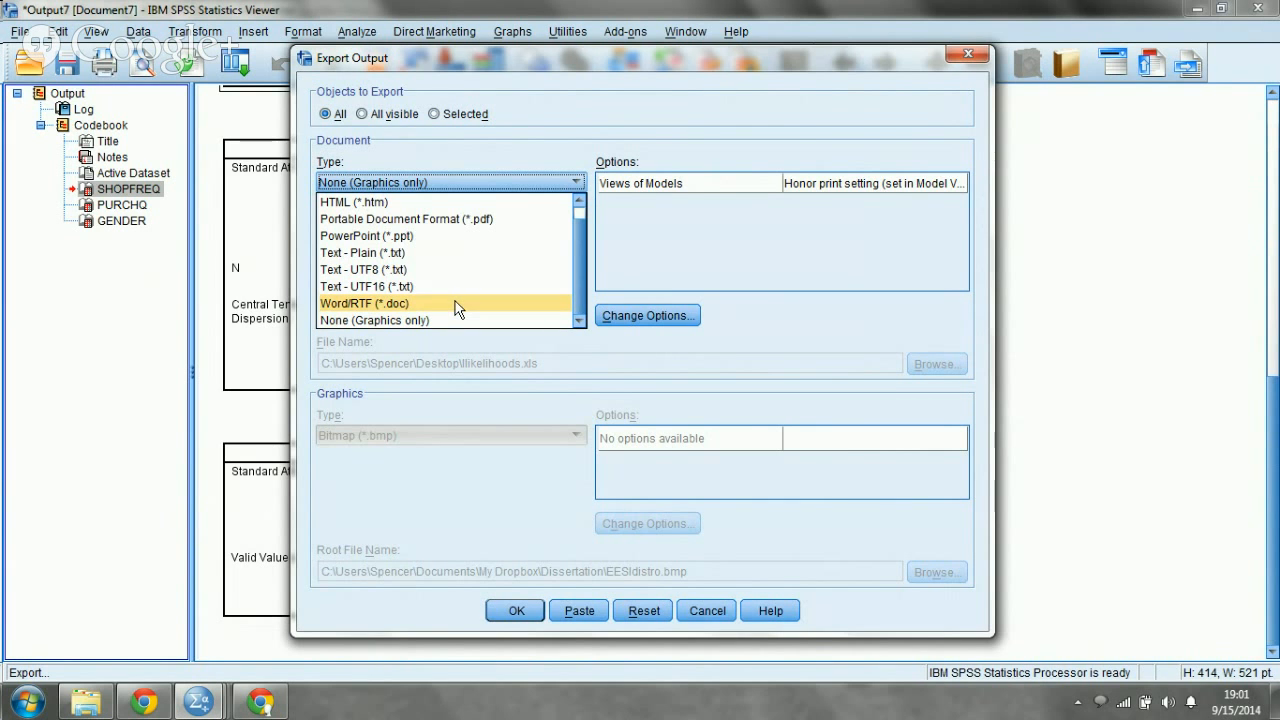
pyautogui.click(716, 610)
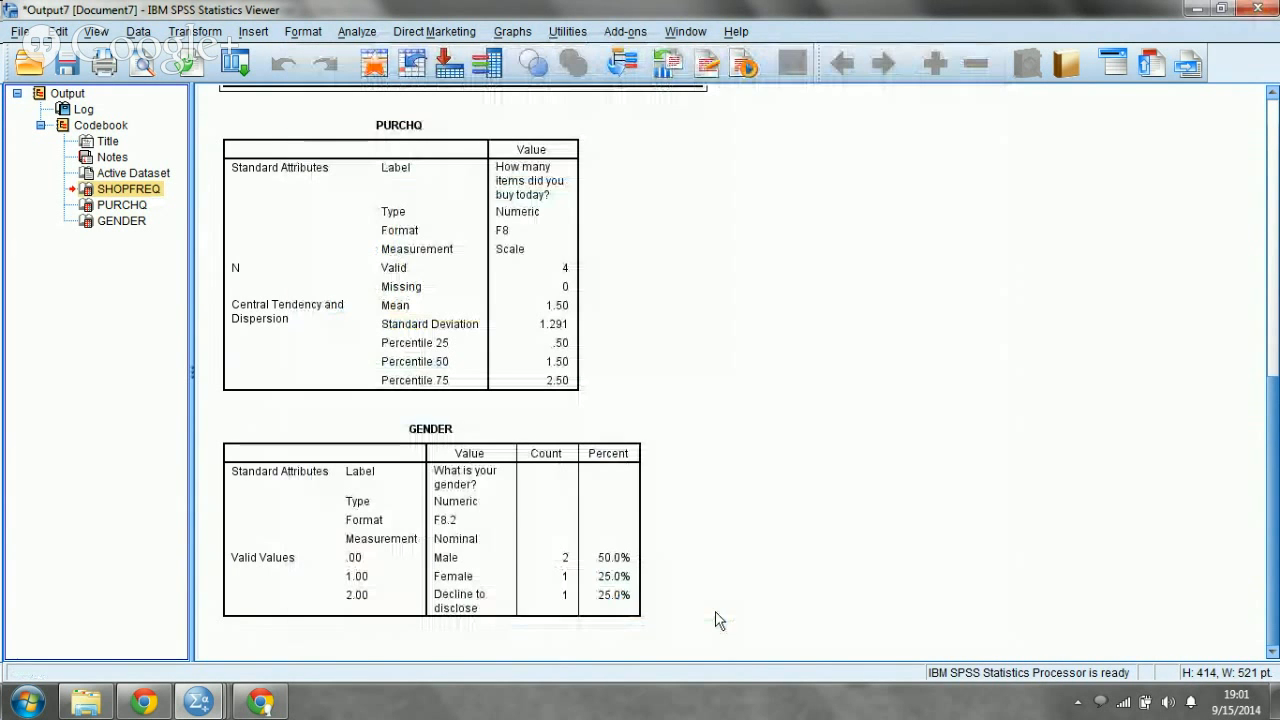
pyautogui.moveTo(222, 708)
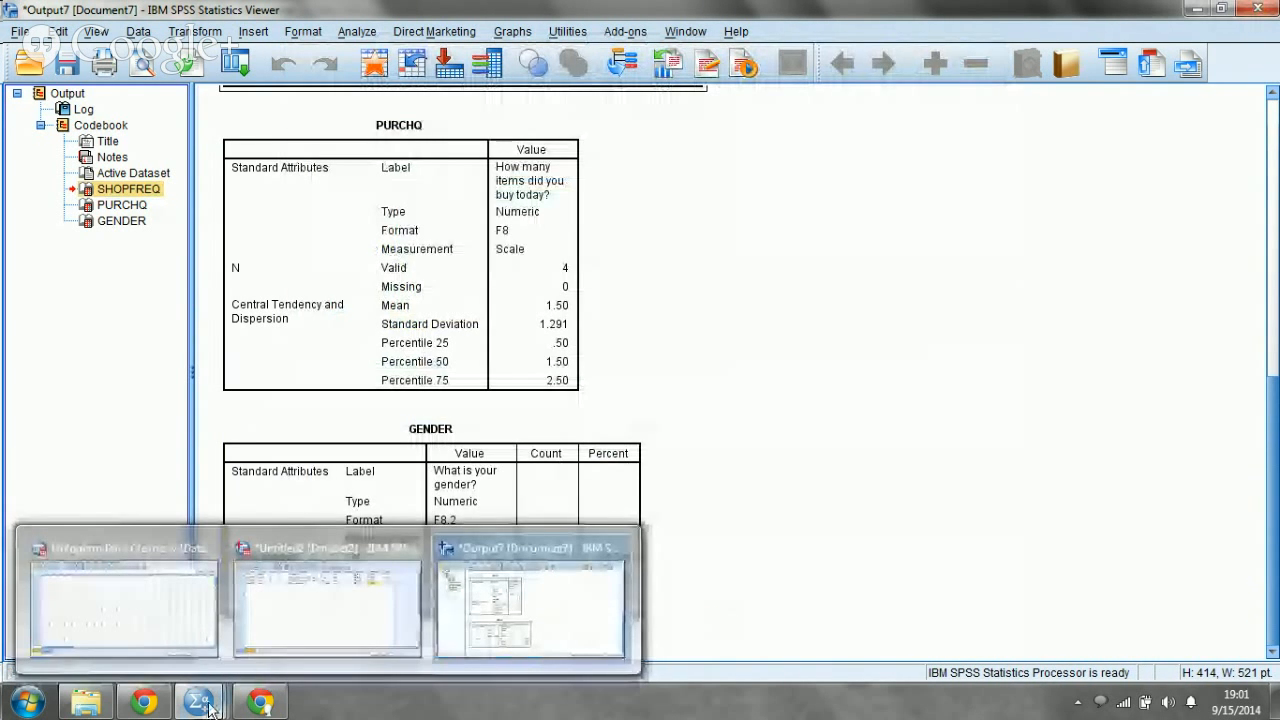
pyautogui.moveTo(260, 702)
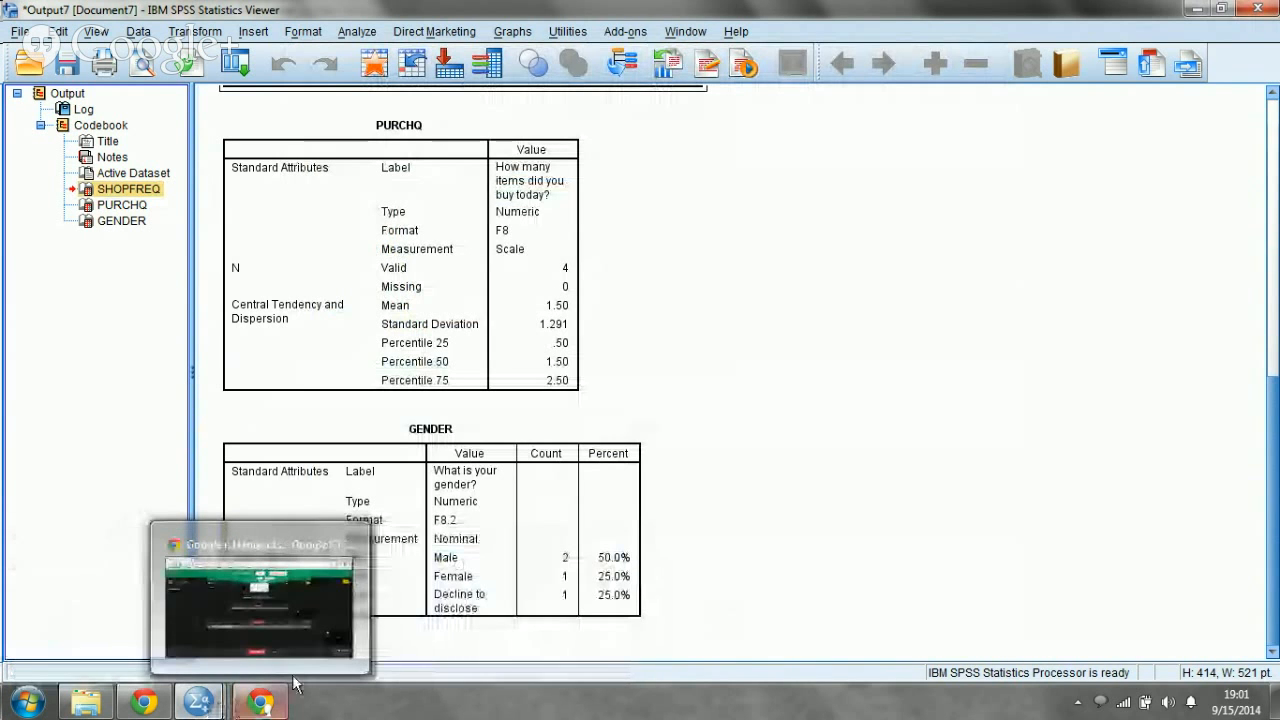
pyautogui.click(287, 636)
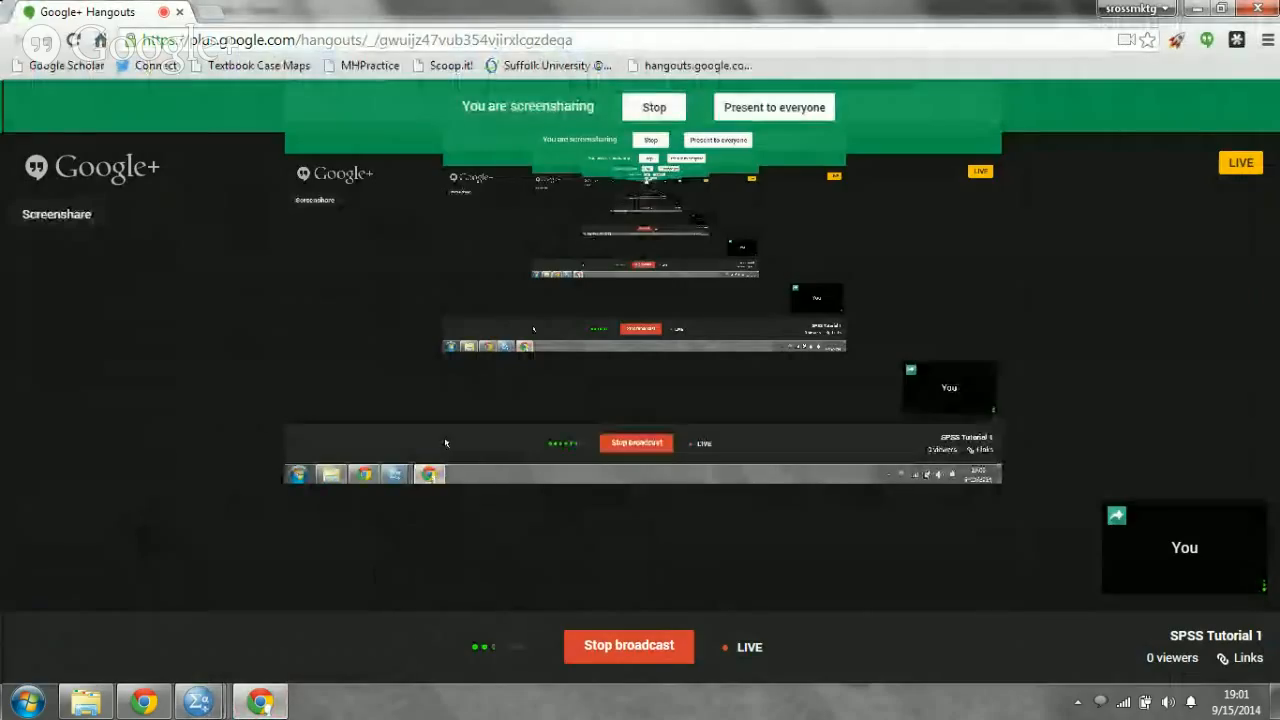
pyautogui.moveTo(63, 226)
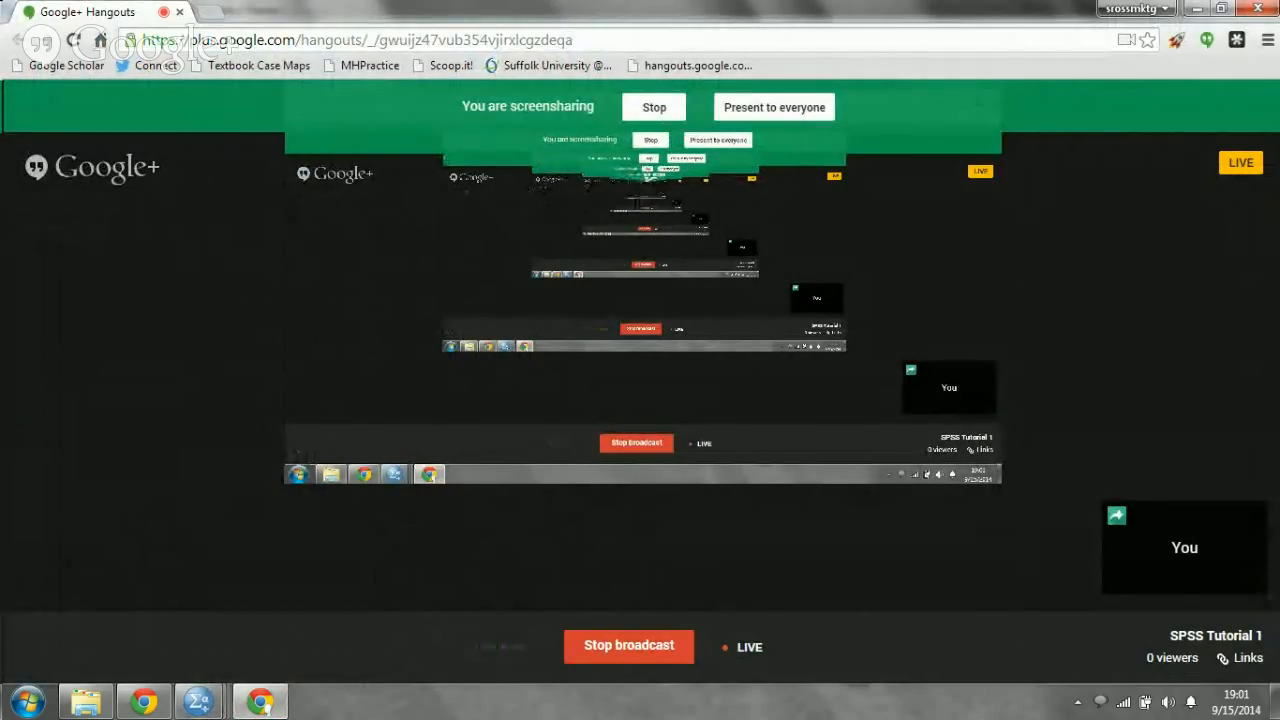
pyautogui.moveTo(8, 222)
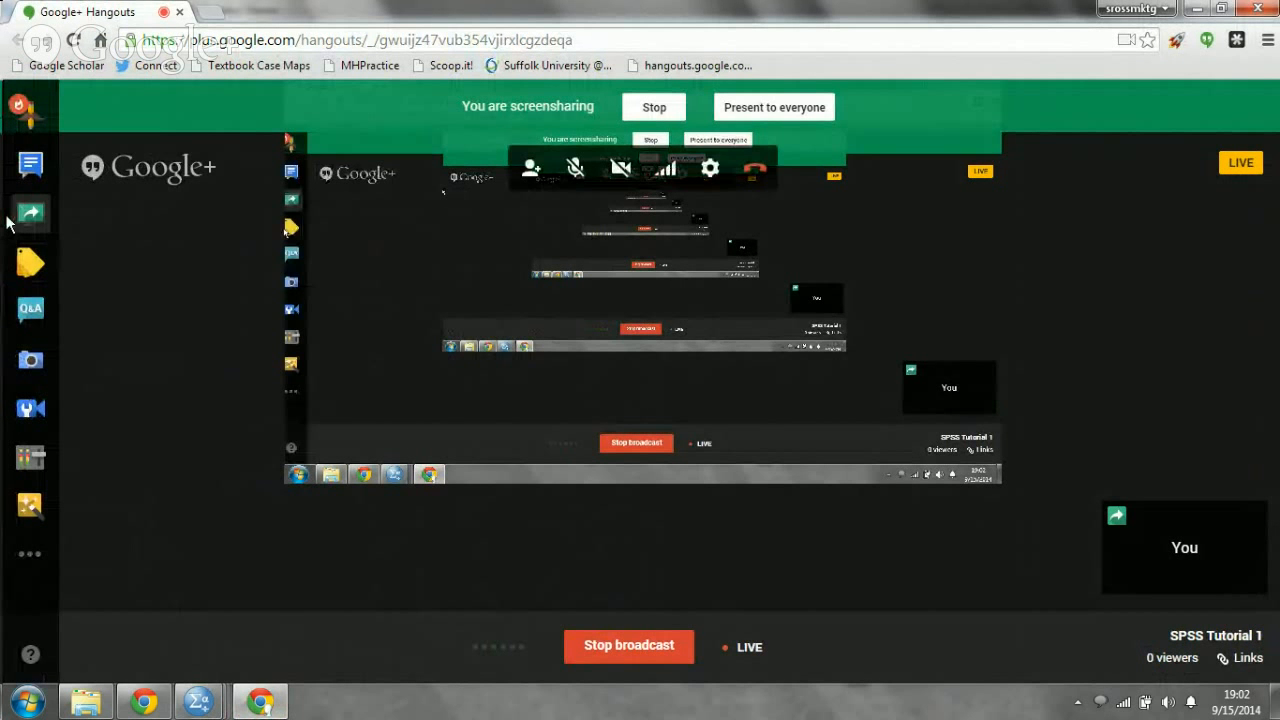
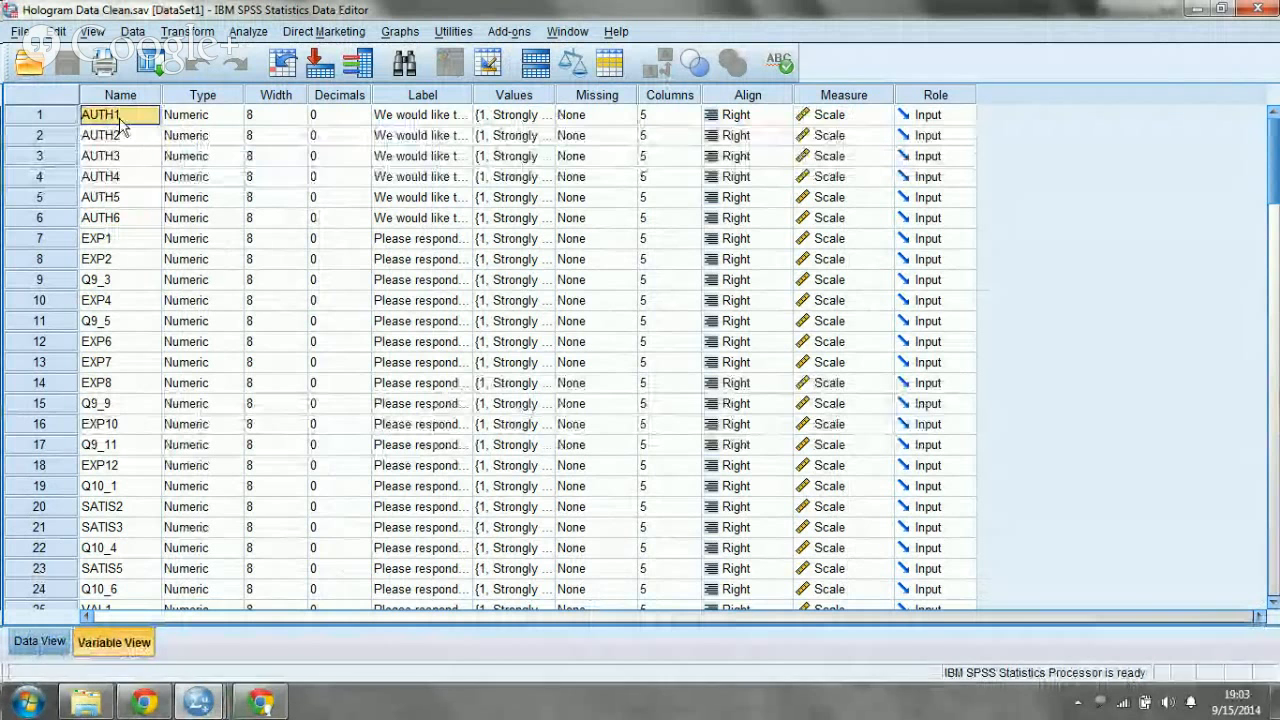
# Examine the AUTH, EXP, SATIS and VAL variable names in the Variable View of Hologram Data Clean.sav
pyautogui.click(121, 140)
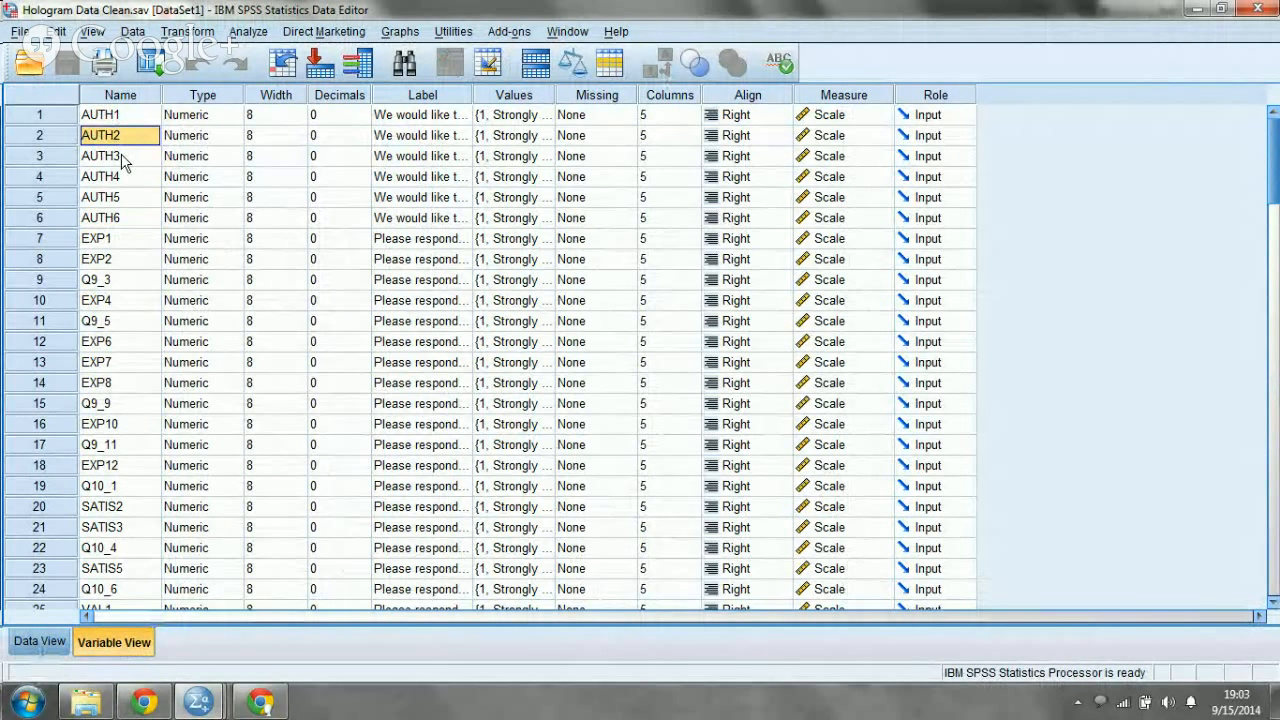
pyautogui.click(122, 158)
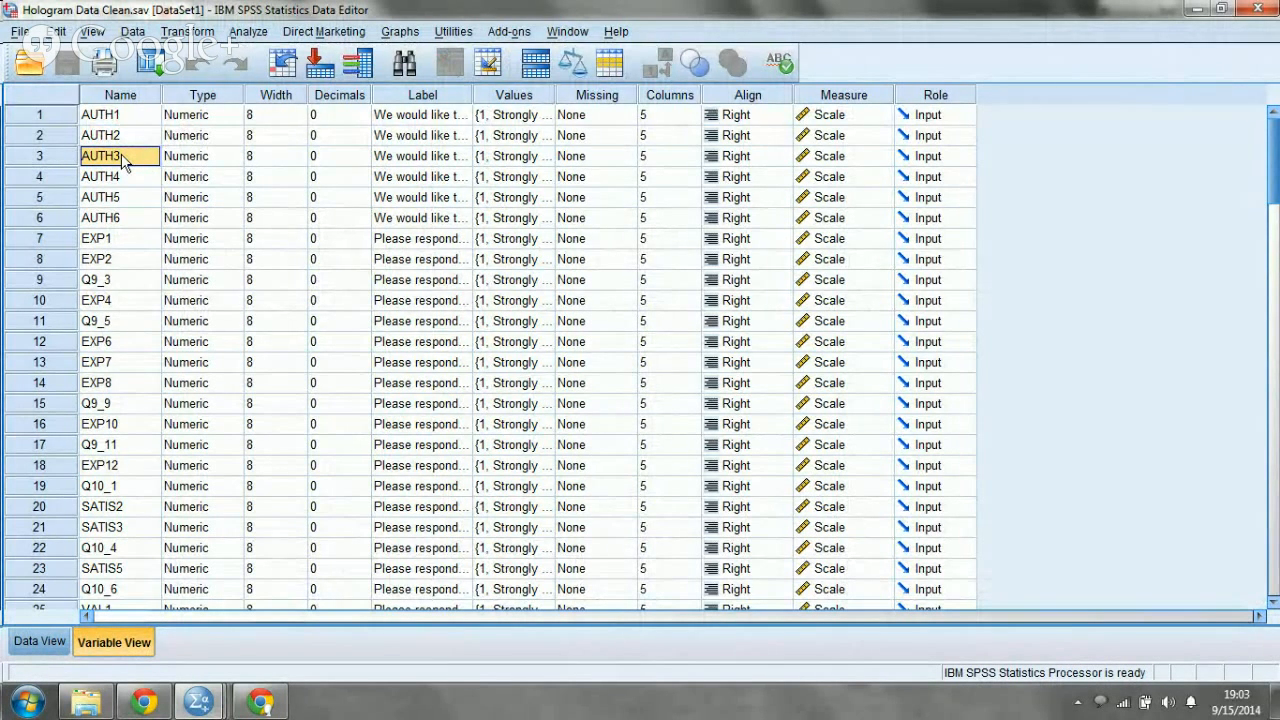
pyautogui.click(113, 263)
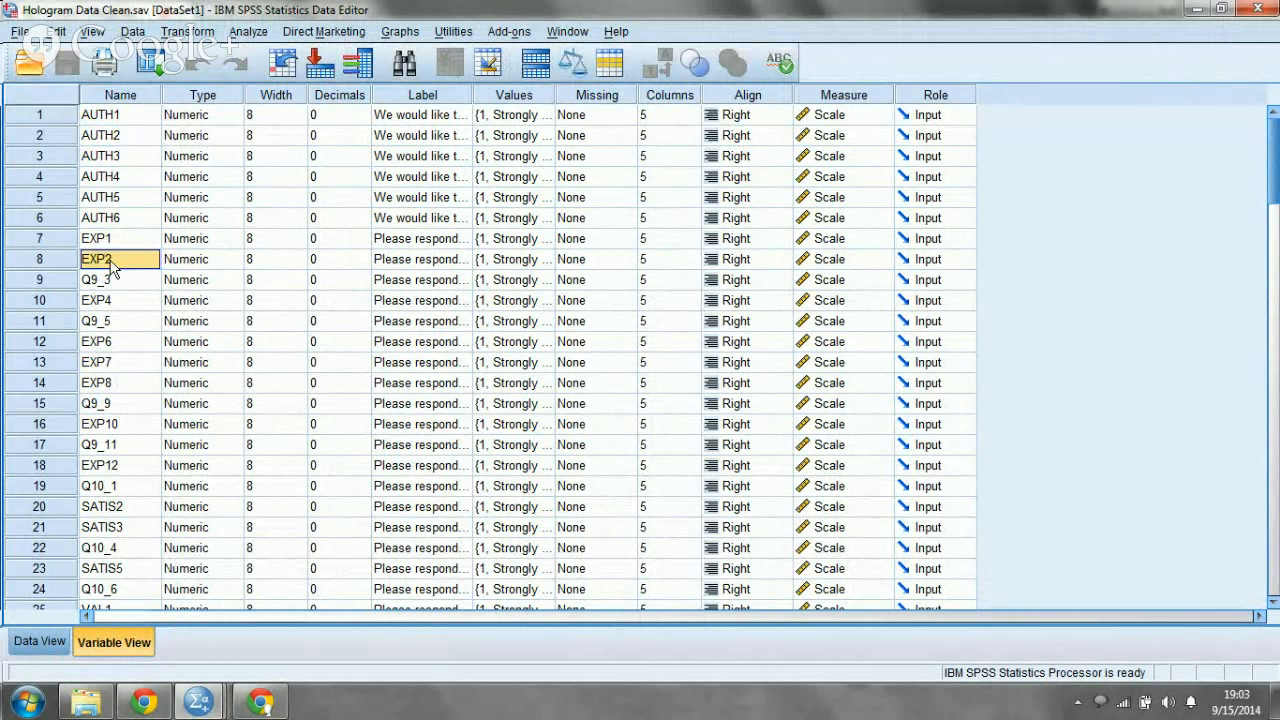
pyautogui.click(113, 508)
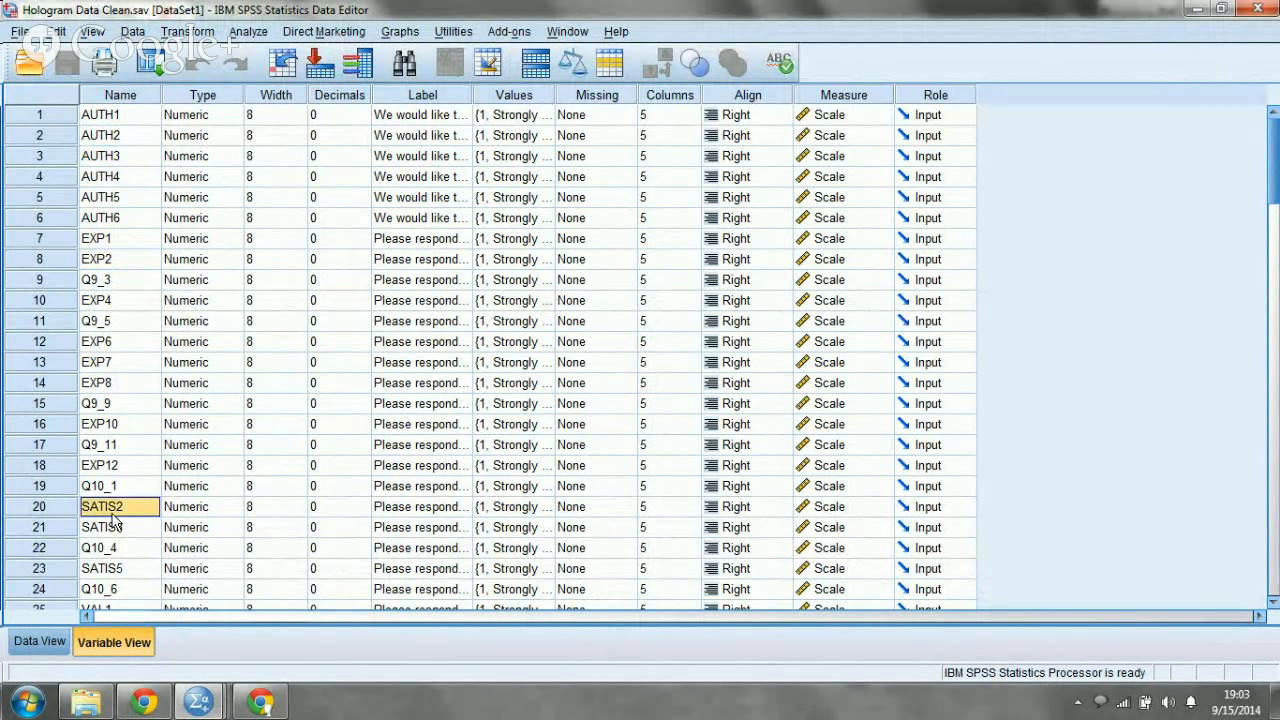
pyautogui.click(120, 608)
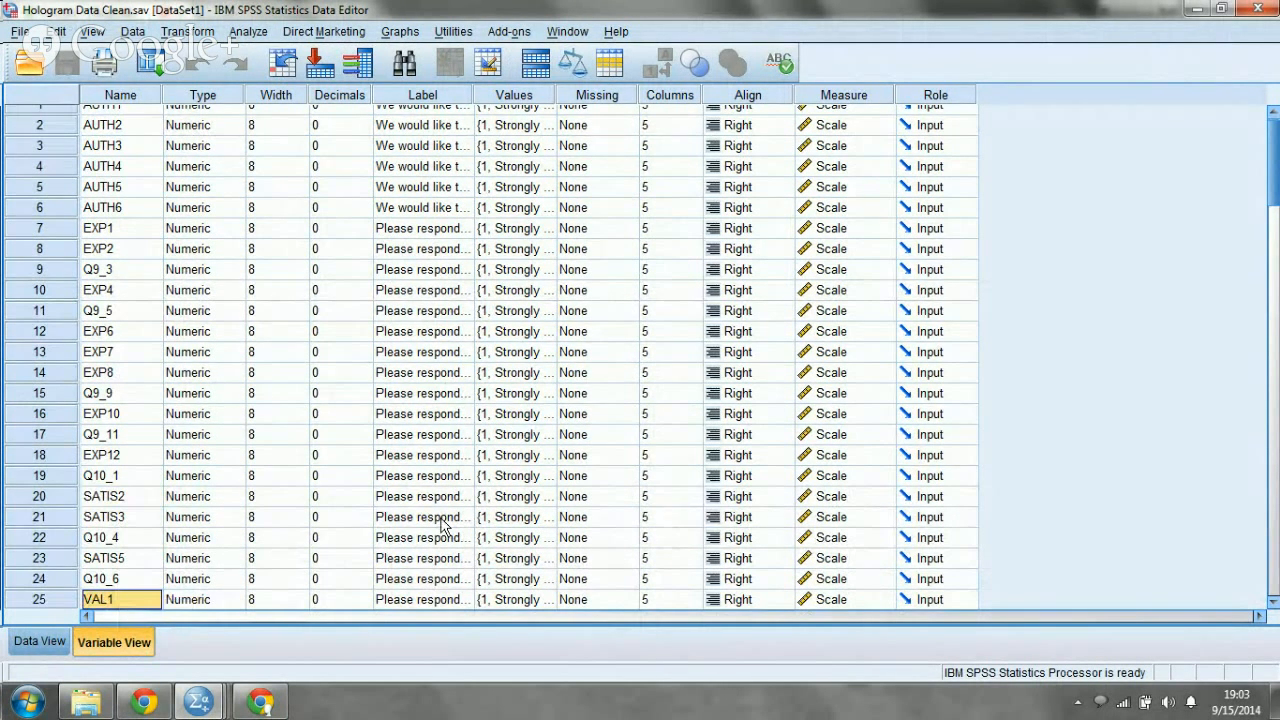
# Examine the remaining variable names in the list, including Q22 and the demographic variables GENDER, AGE and EDUC
pyautogui.click(1274, 340)
pyautogui.click(1274, 340)
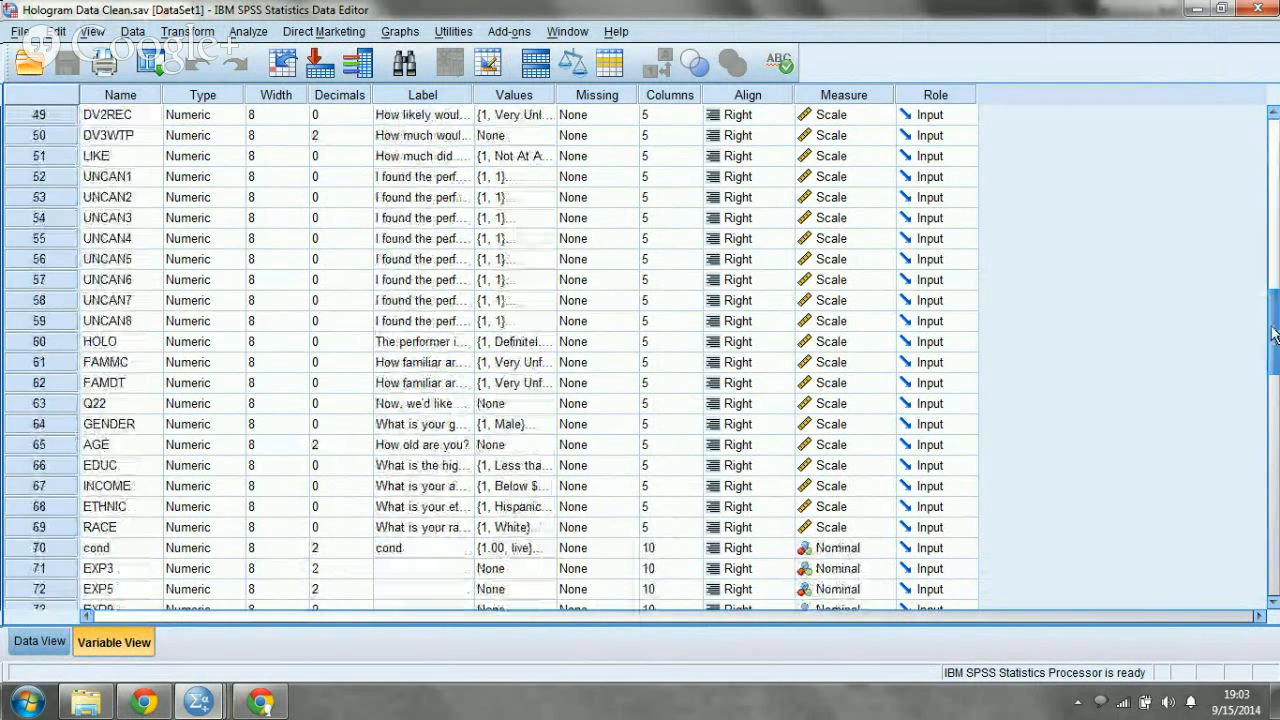
pyautogui.click(115, 403)
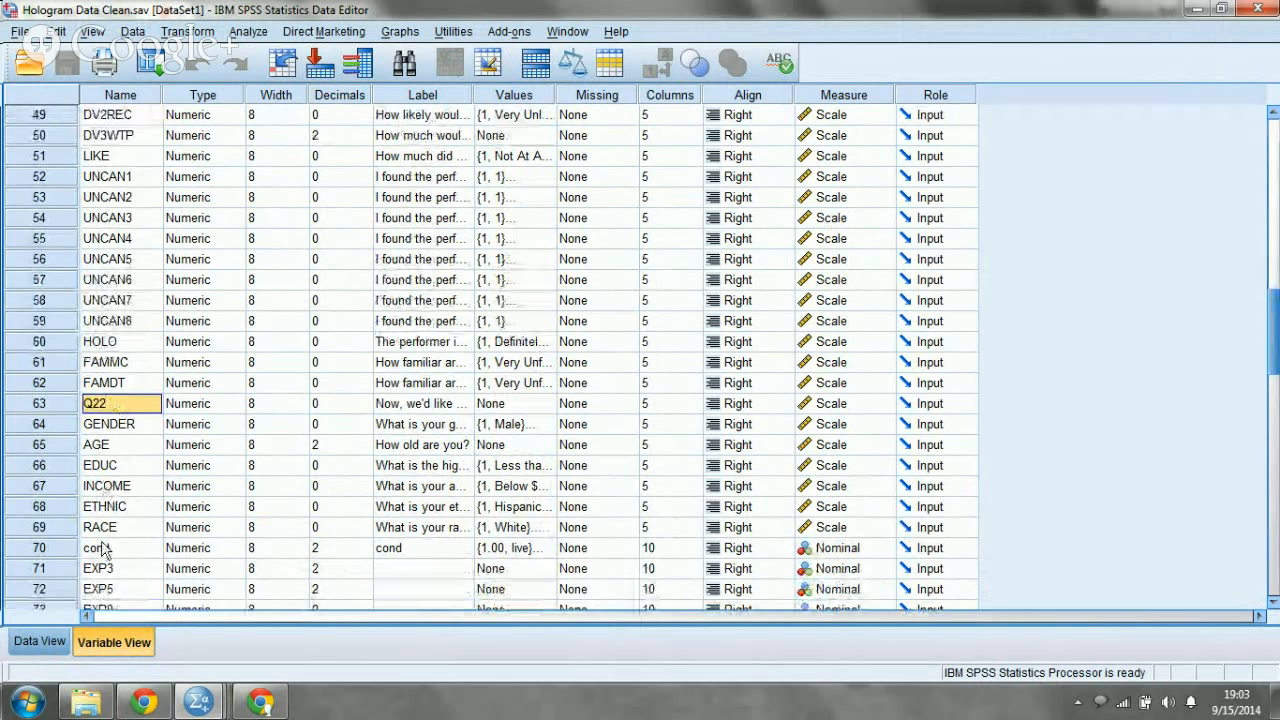
pyautogui.click(134, 424)
pyautogui.click(132, 443)
pyautogui.click(133, 465)
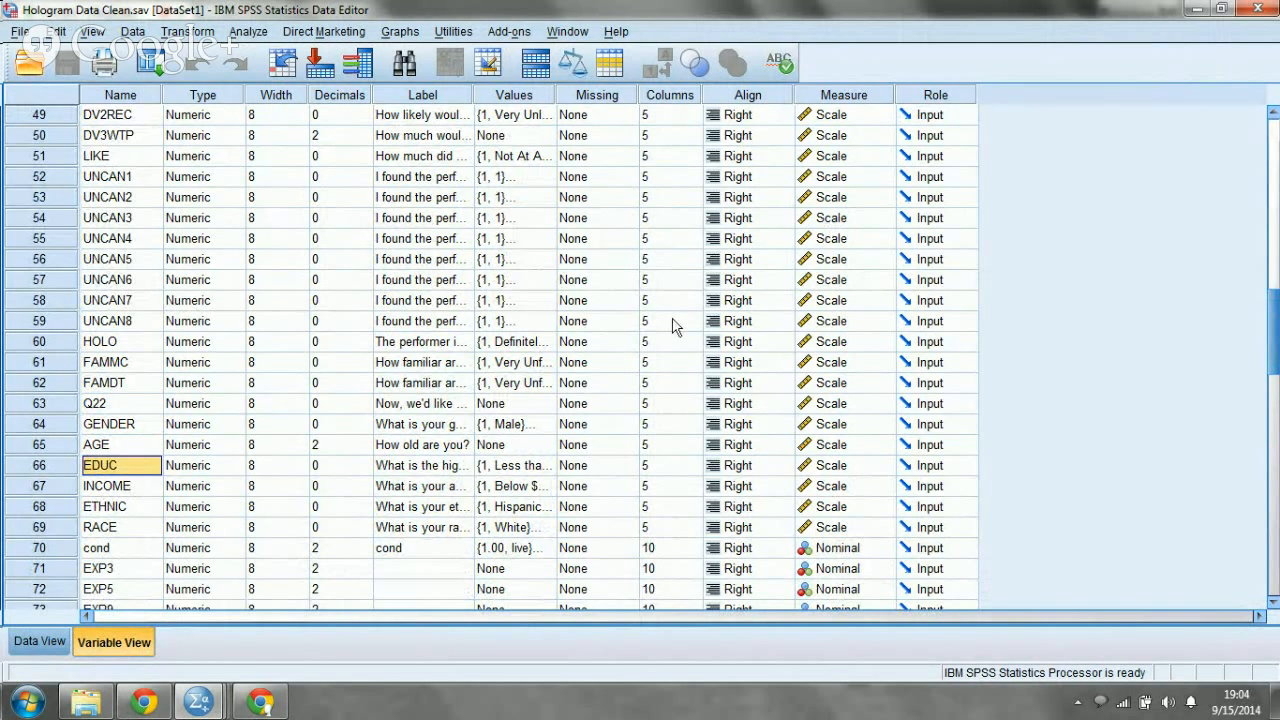
pyautogui.moveTo(1272, 288); pyautogui.dragTo(1272, 195)
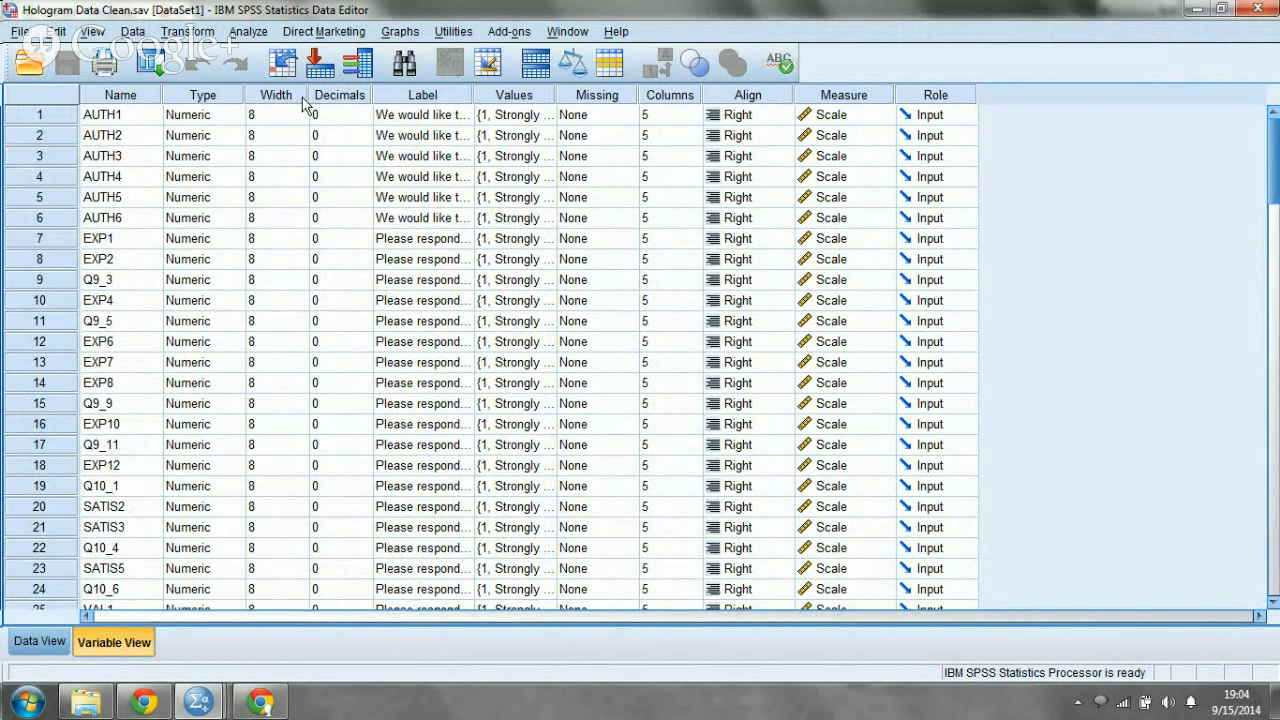
pyautogui.moveTo(1276, 197); pyautogui.dragTo(1276, 390)
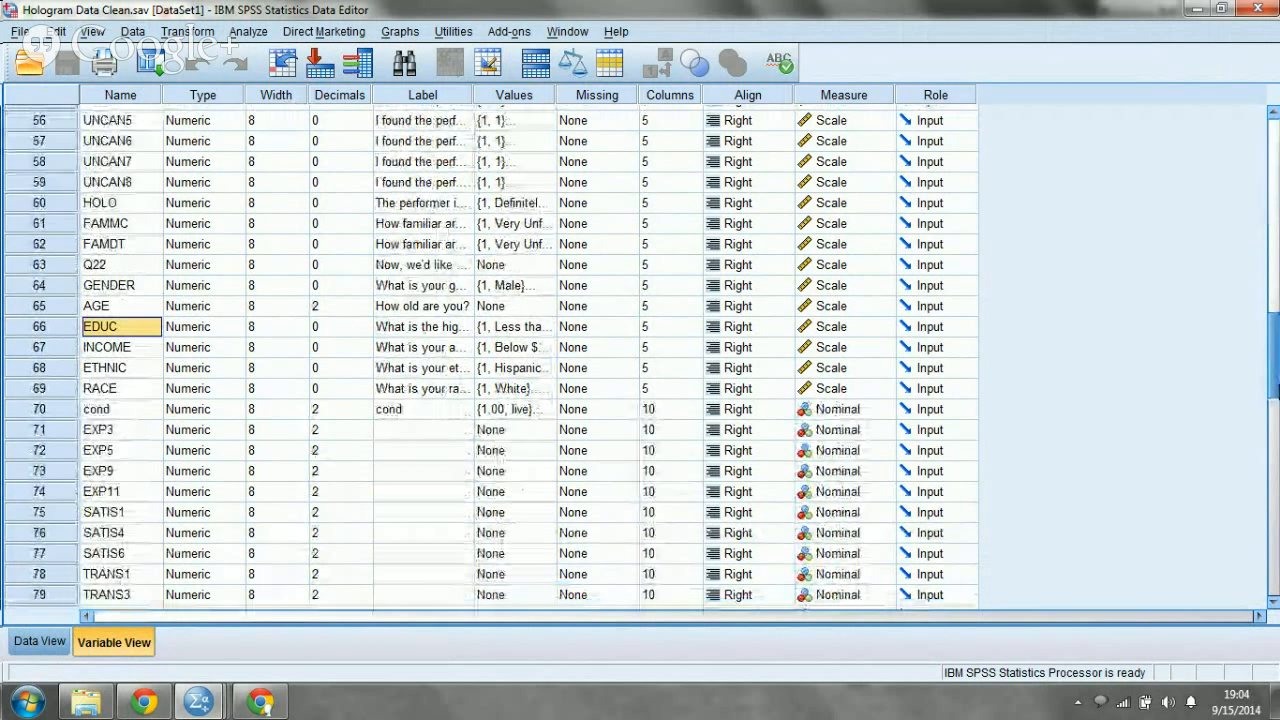
pyautogui.moveTo(1276, 390); pyautogui.dragTo(1271, 160)
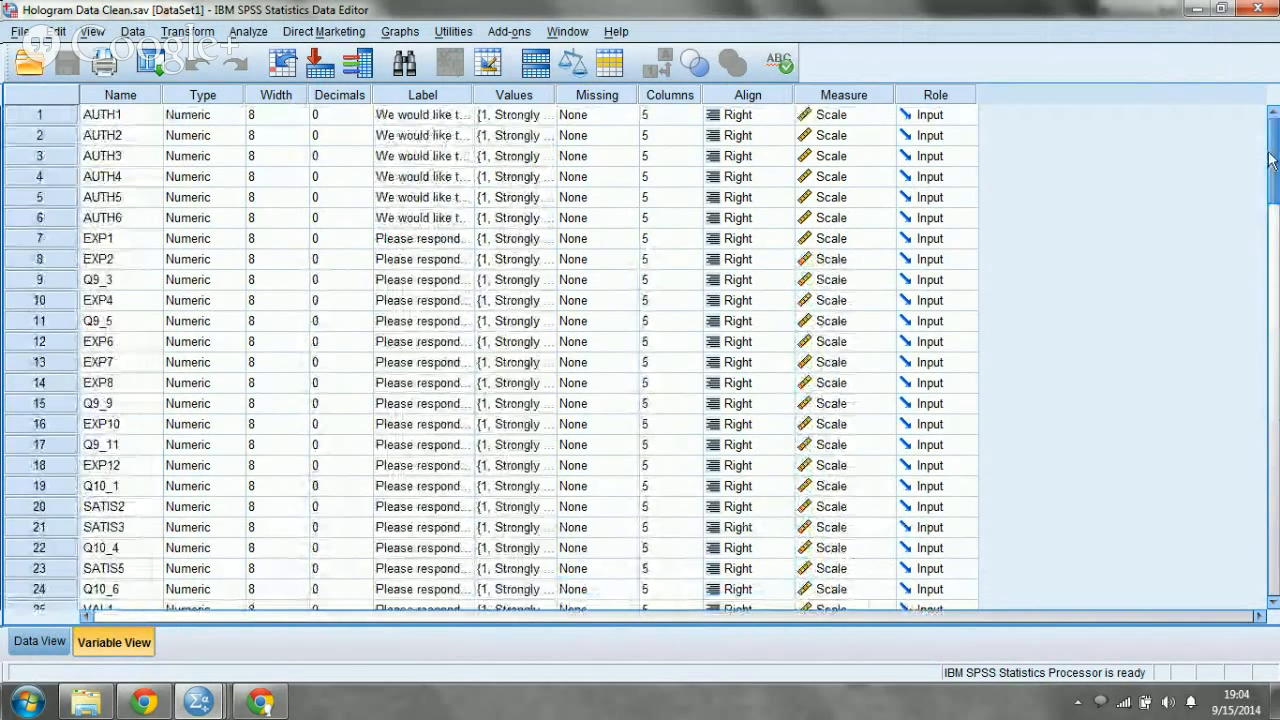
# Inspect AUTH1's variable label and its full list of value labels without changing them
pyautogui.click(440, 115)
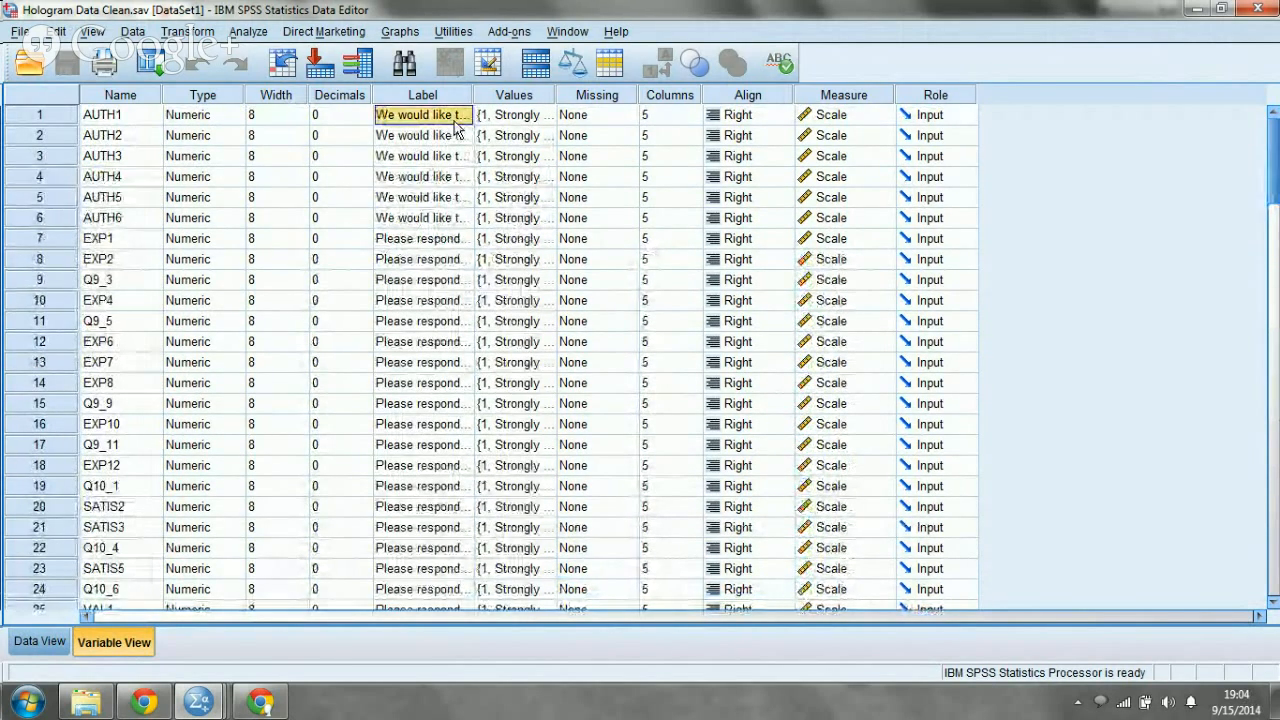
pyautogui.moveTo(472, 94); pyautogui.dragTo(472, 176)
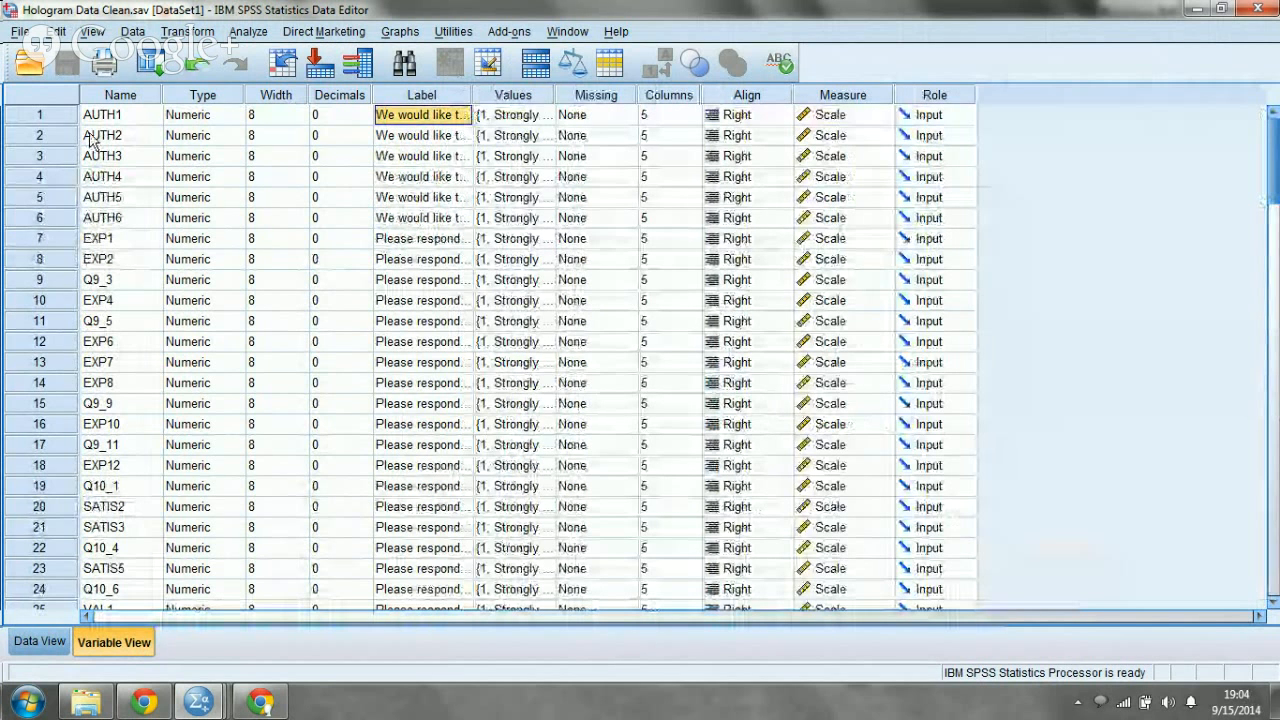
pyautogui.click(122, 115)
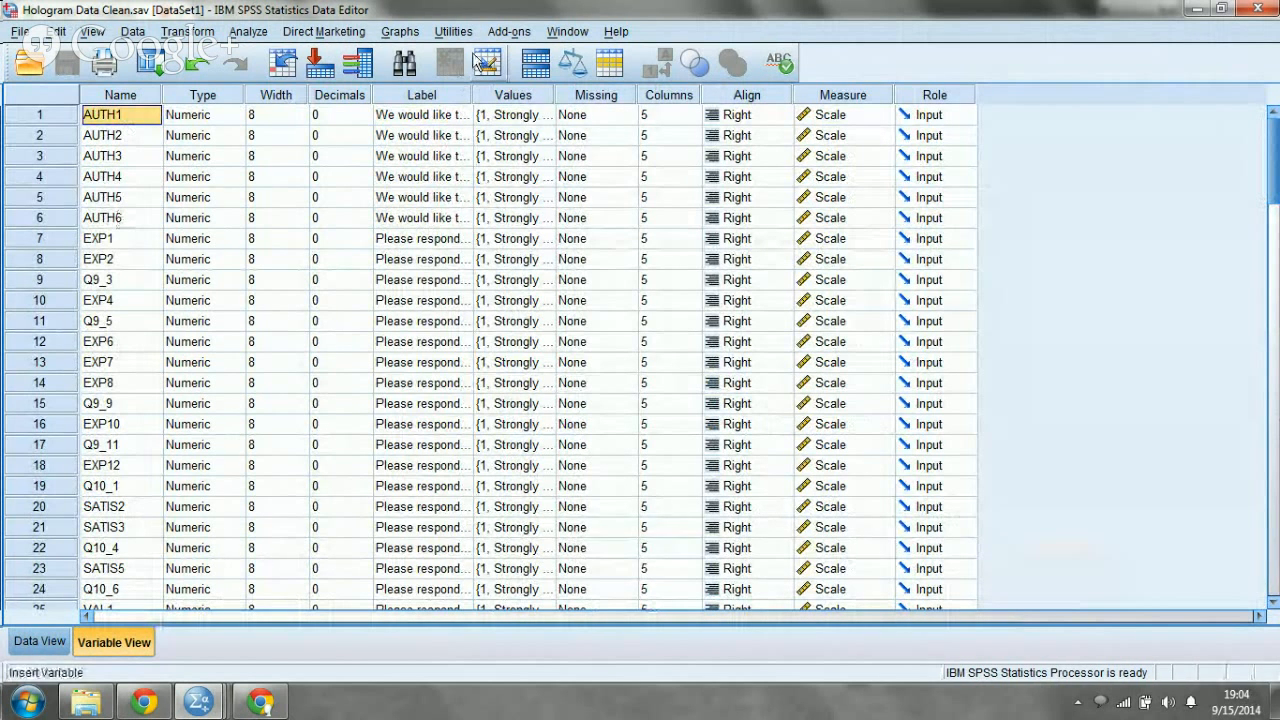
pyautogui.doubleClick(545, 114)
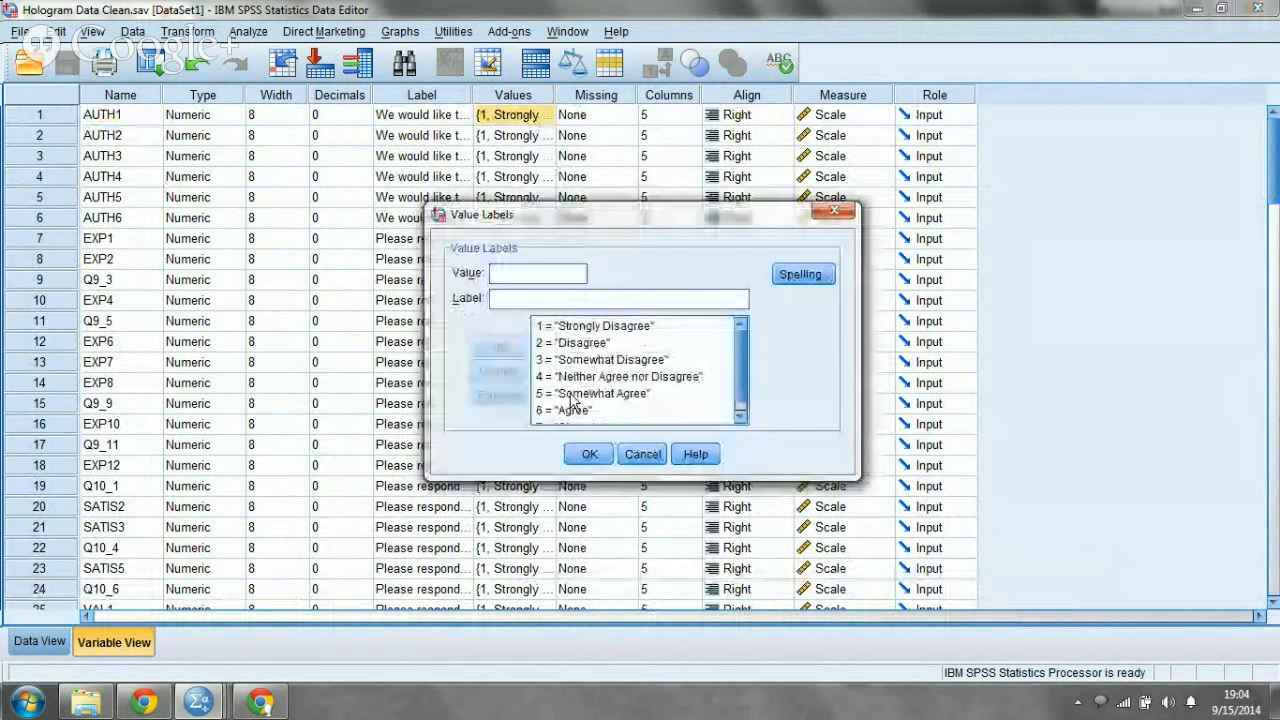
pyautogui.click(635, 328)
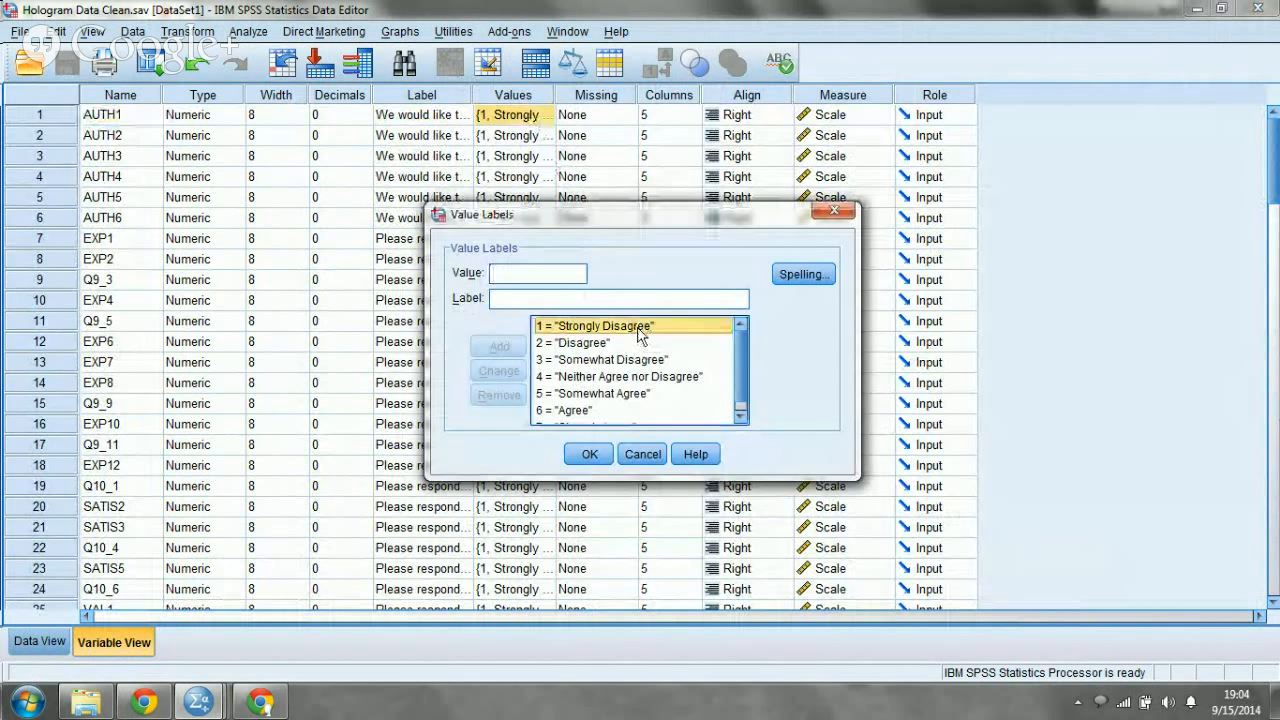
pyautogui.click(741, 416)
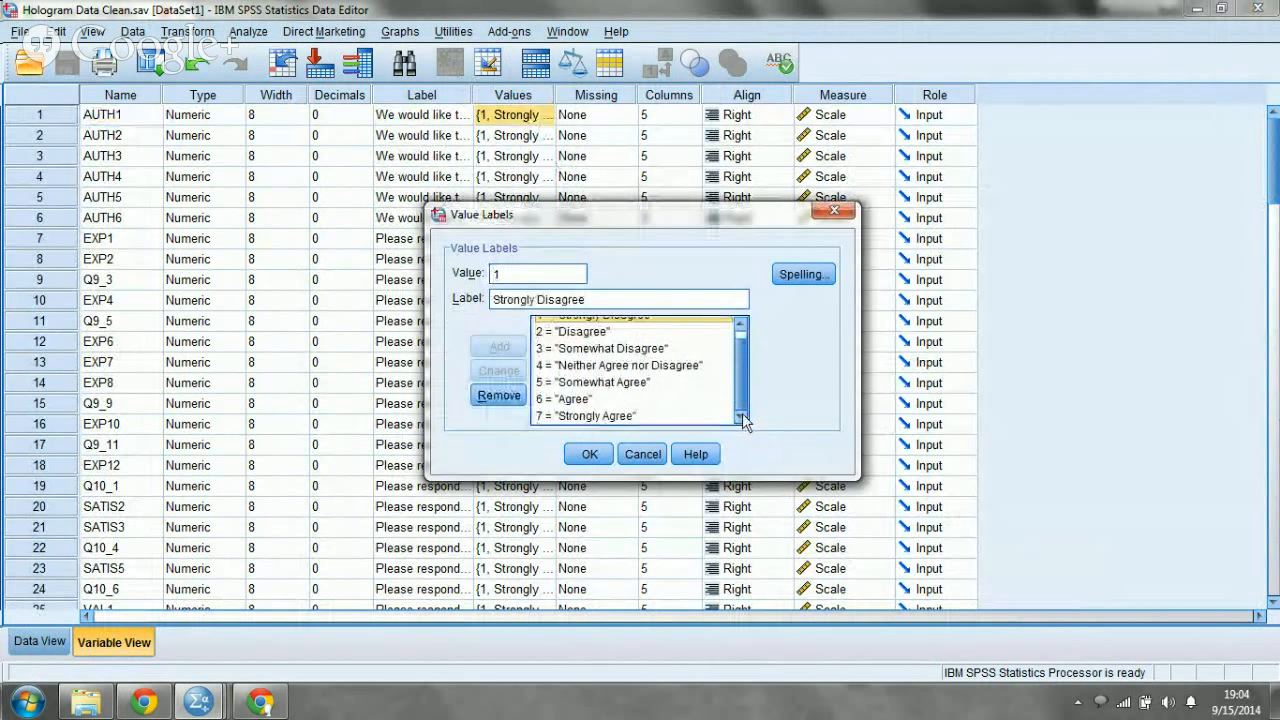
pyautogui.click(640, 455)
# Inspect the full list of value labels for Q12_1 and close it without changes
pyautogui.click(518, 489)
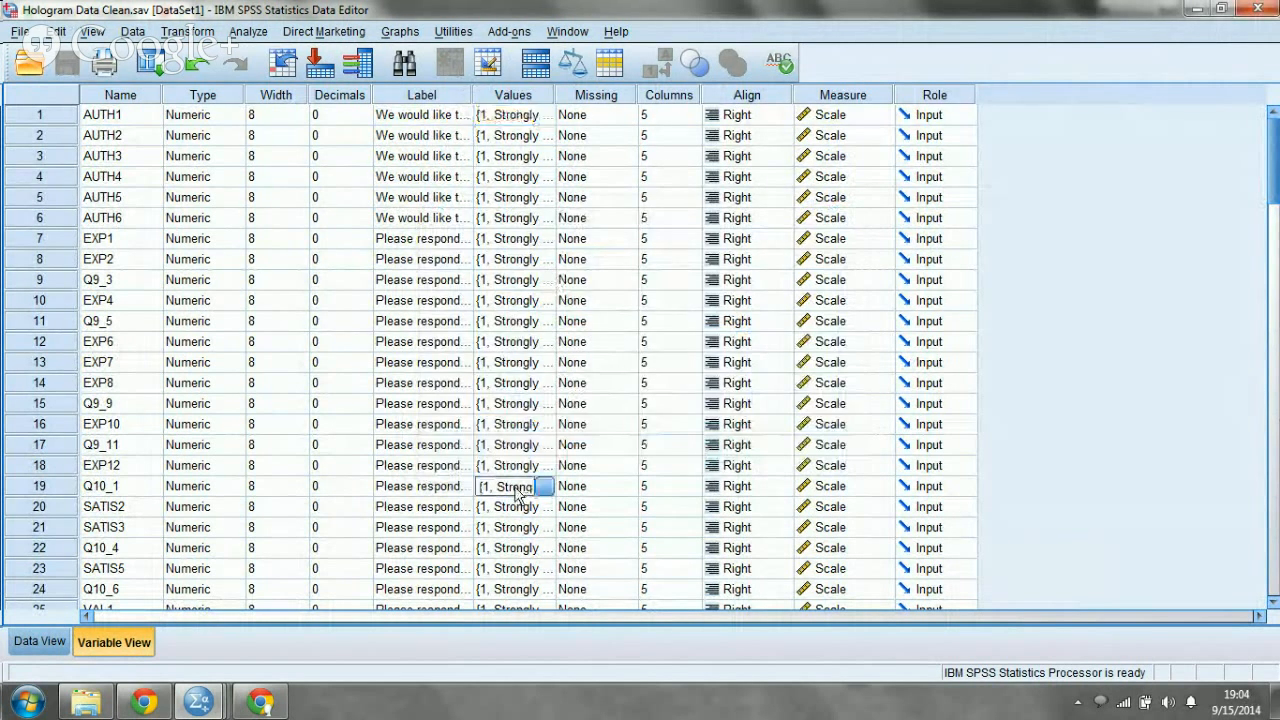
pyautogui.moveTo(1274, 190); pyautogui.dragTo(1275, 295)
pyautogui.click(540, 141)
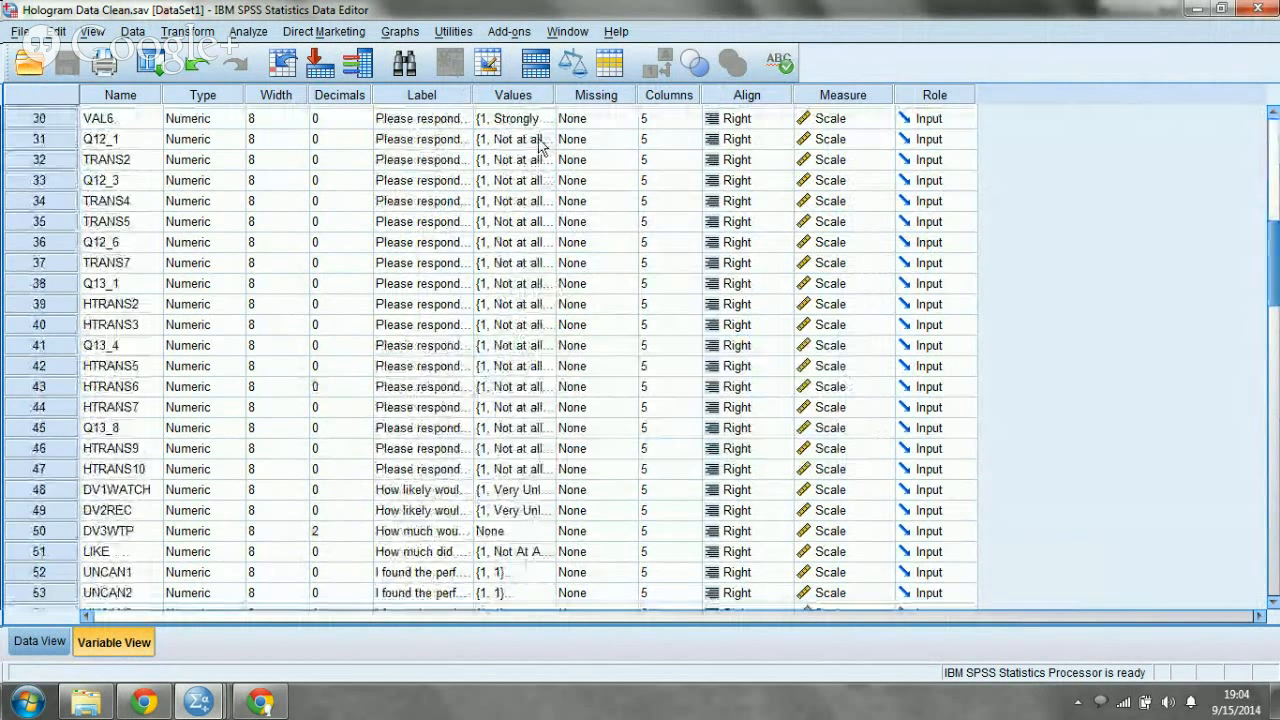
pyautogui.click(545, 143)
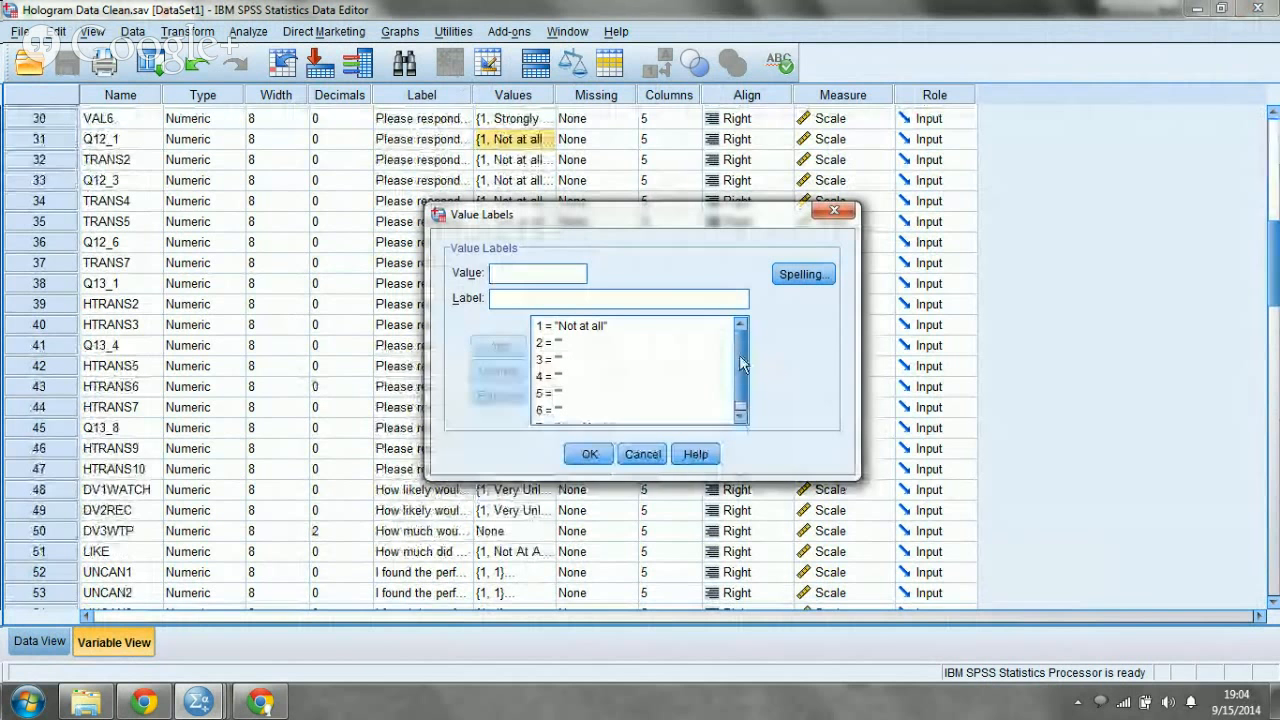
pyautogui.moveTo(741, 360); pyautogui.dragTo(742, 396)
pyautogui.click(643, 454)
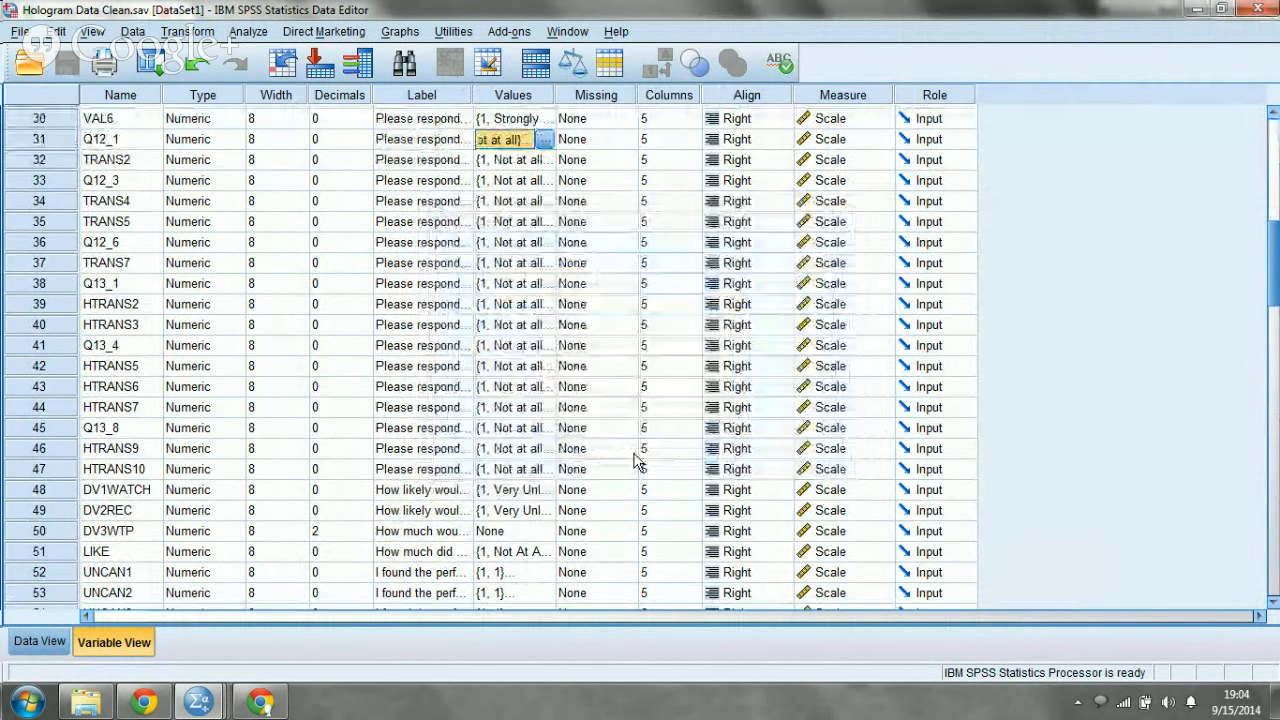
# Inspect the value labels of DV1WATCH and close them without changes
pyautogui.click(515, 469)
pyautogui.click(530, 491)
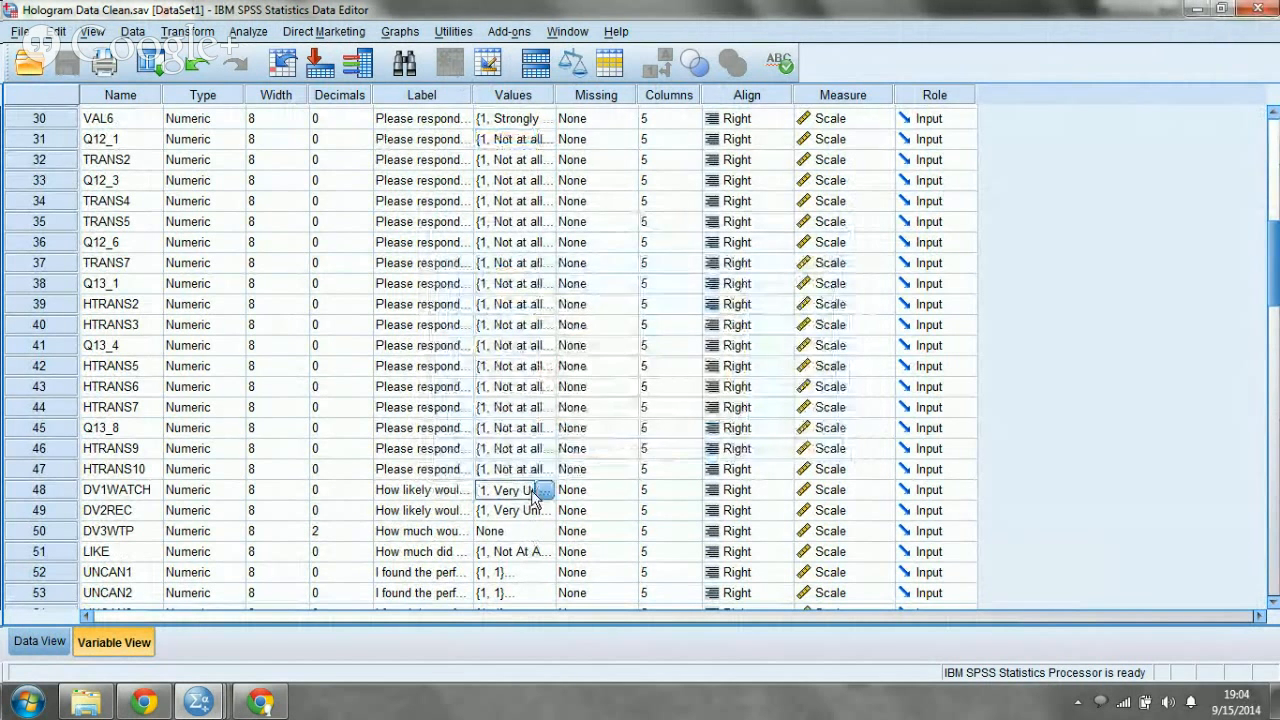
pyautogui.click(543, 490)
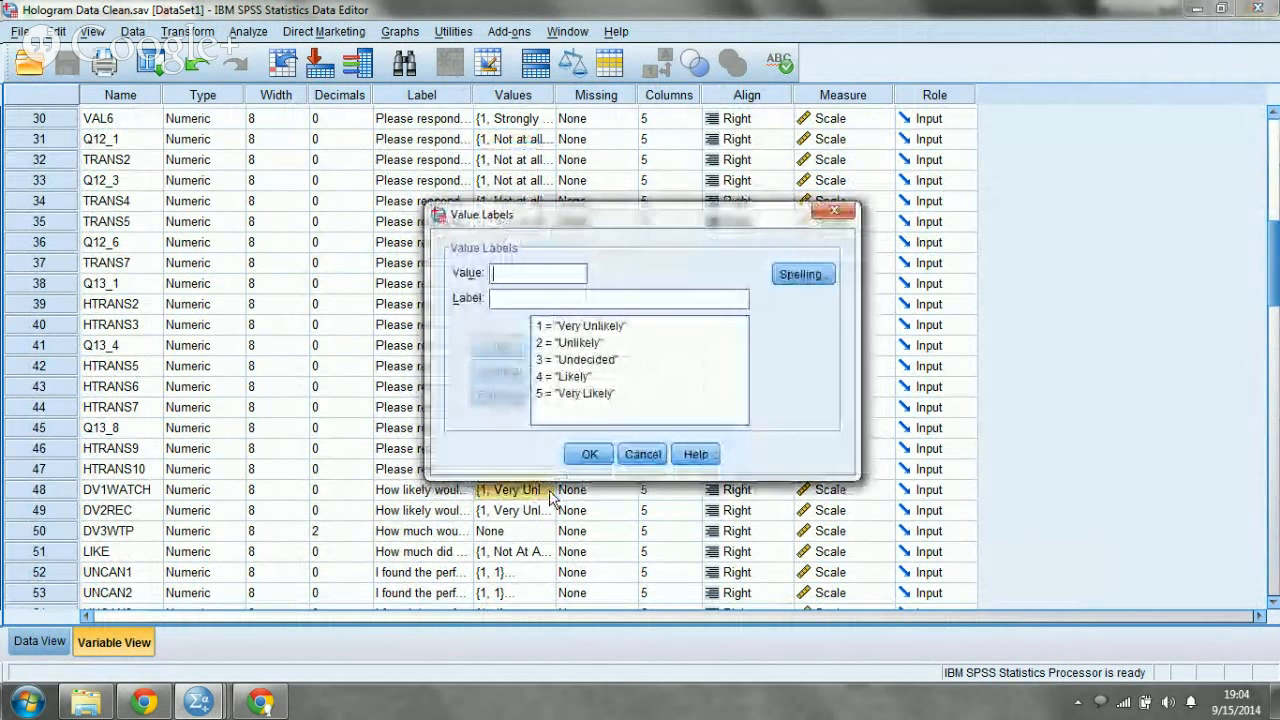
pyautogui.click(643, 454)
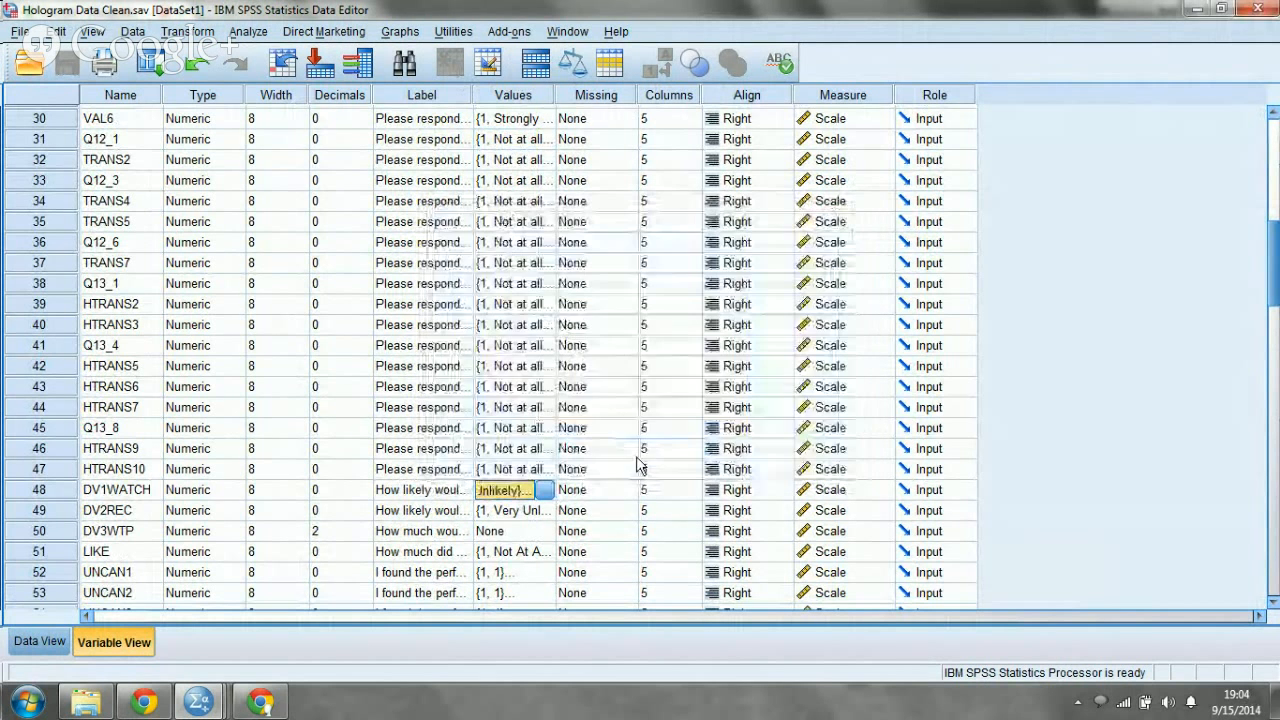
# Inspect the value labels of UNCAN1 and close them without changes
pyautogui.click(528, 572)
pyautogui.click(544, 572)
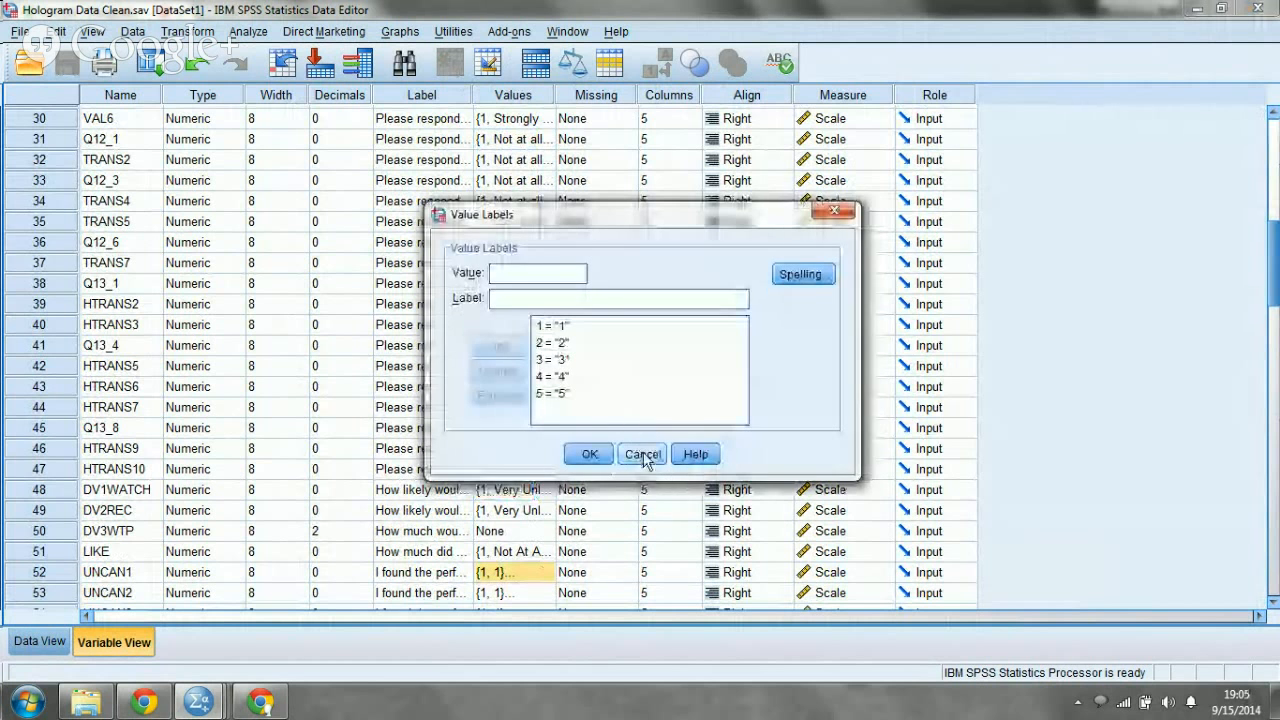
pyautogui.click(643, 453)
pyautogui.click(544, 572)
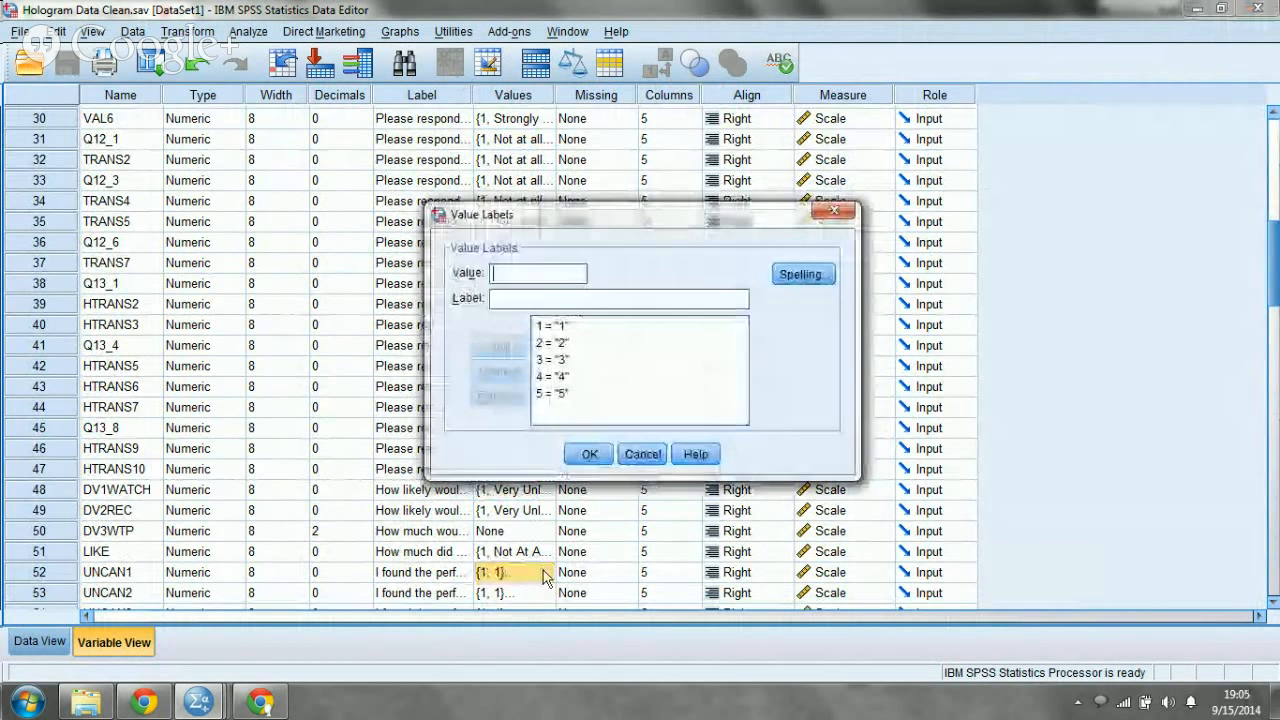
pyautogui.click(643, 454)
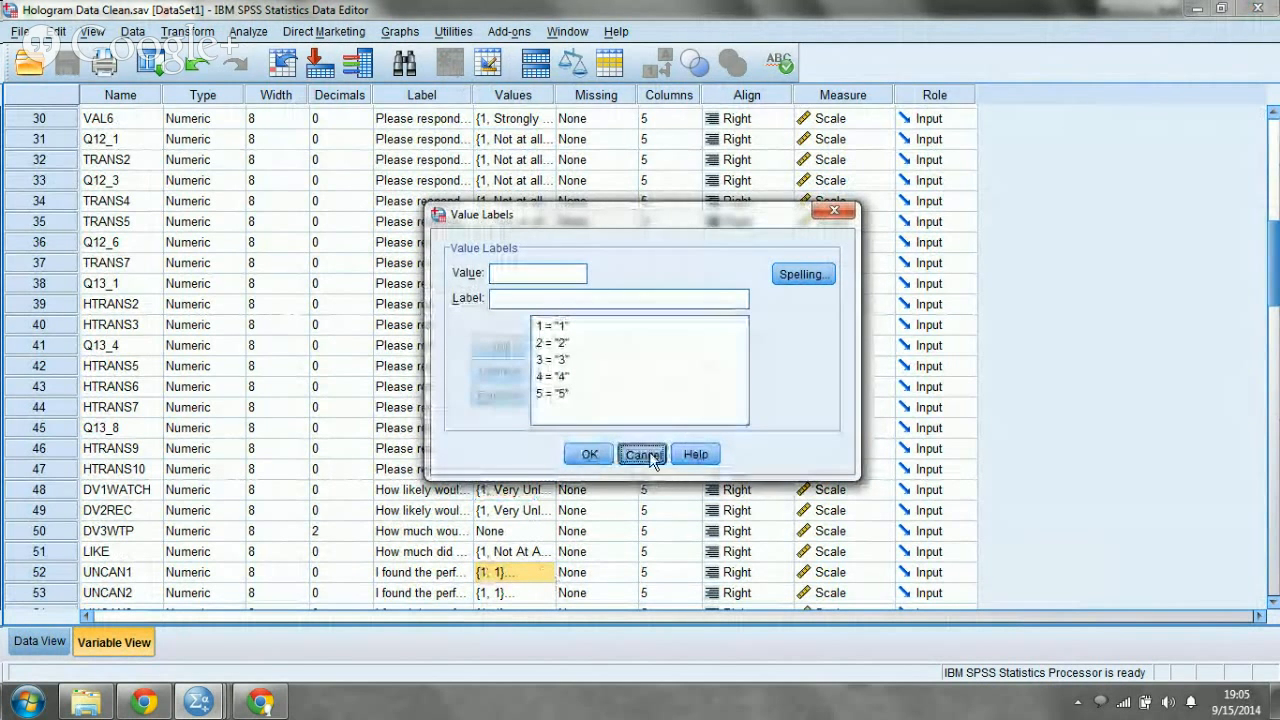
# Inspect the value labels of ETHNIC and RACE without changing them
pyautogui.click(1273, 416)
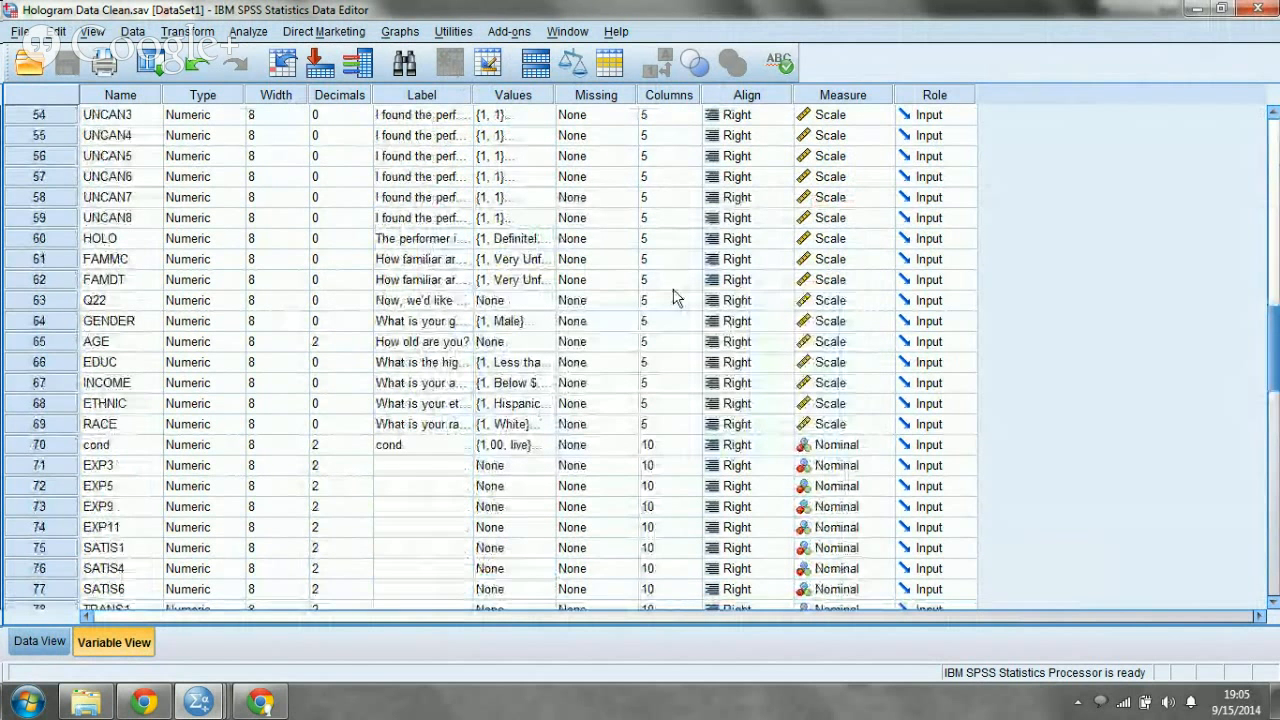
pyautogui.click(527, 405)
pyautogui.click(548, 403)
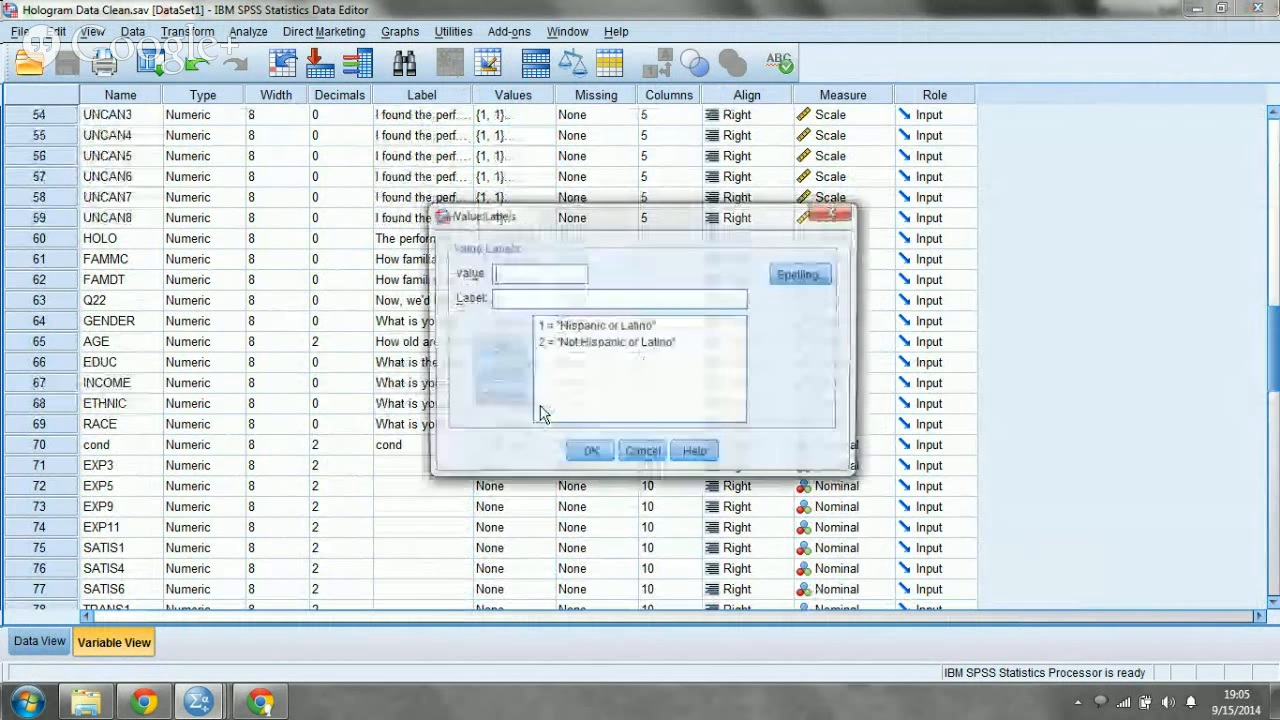
pyautogui.click(639, 455)
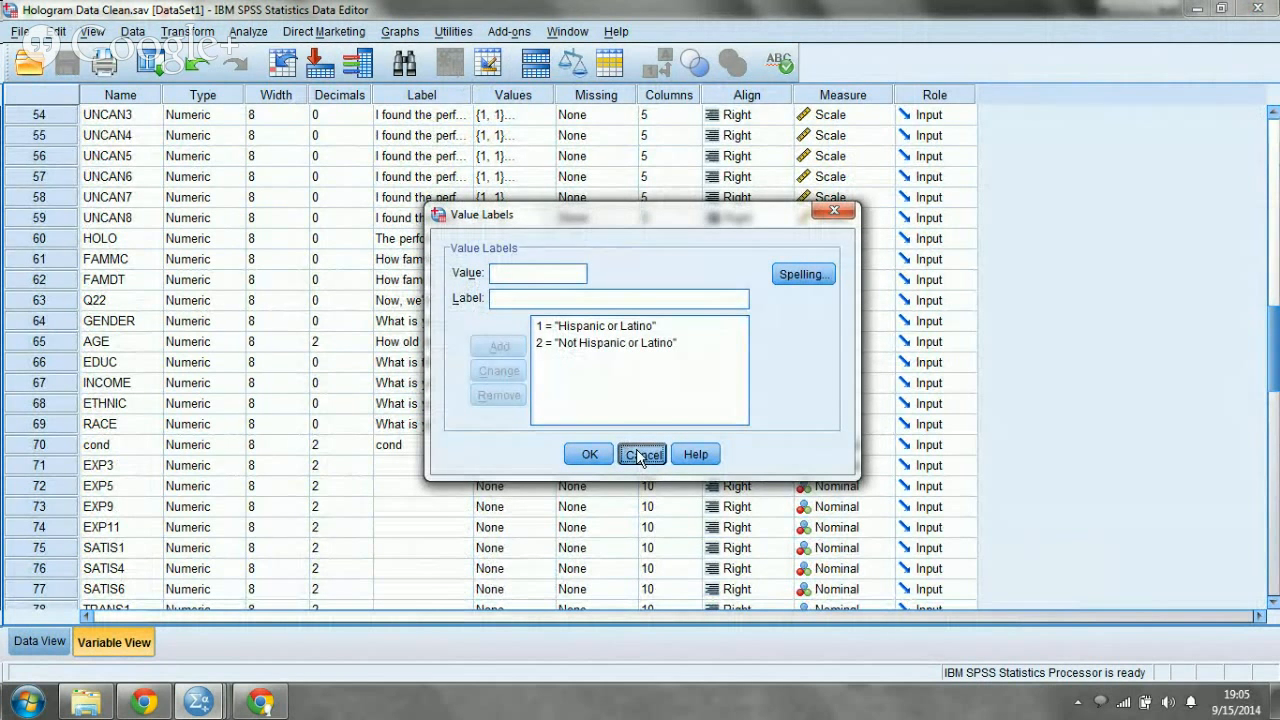
pyautogui.click(530, 427)
pyautogui.click(546, 425)
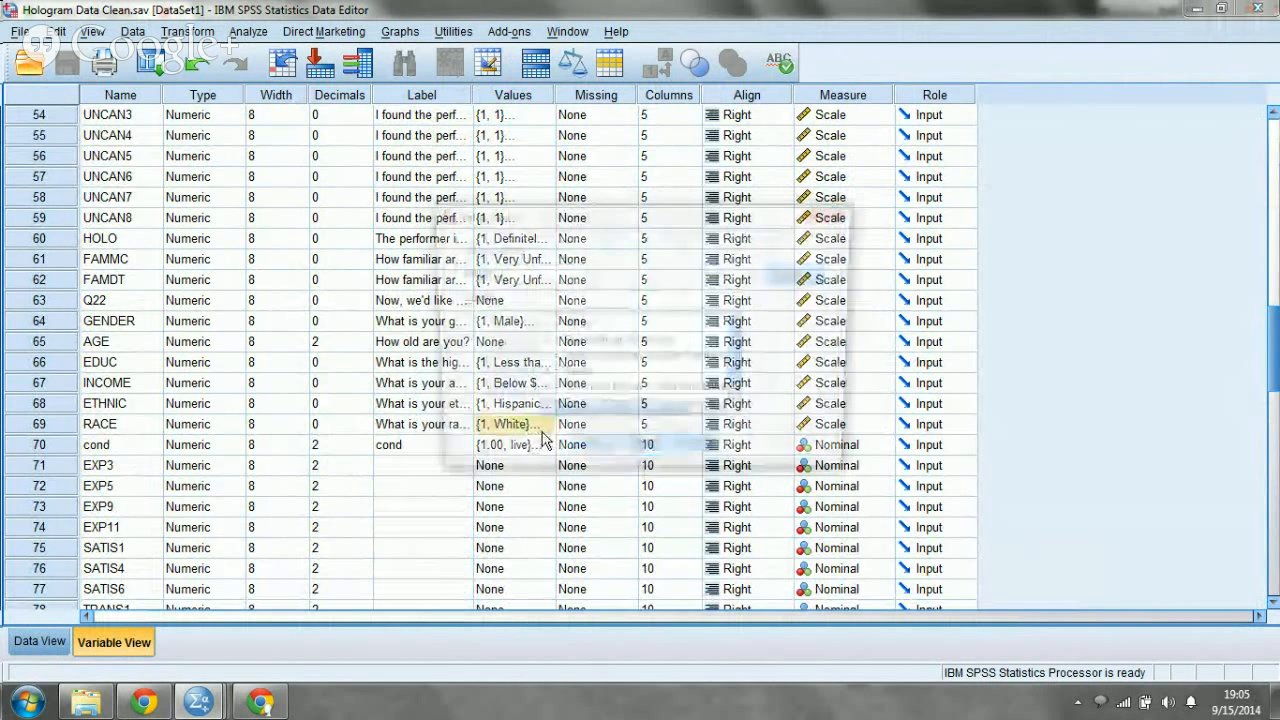
pyautogui.click(646, 454)
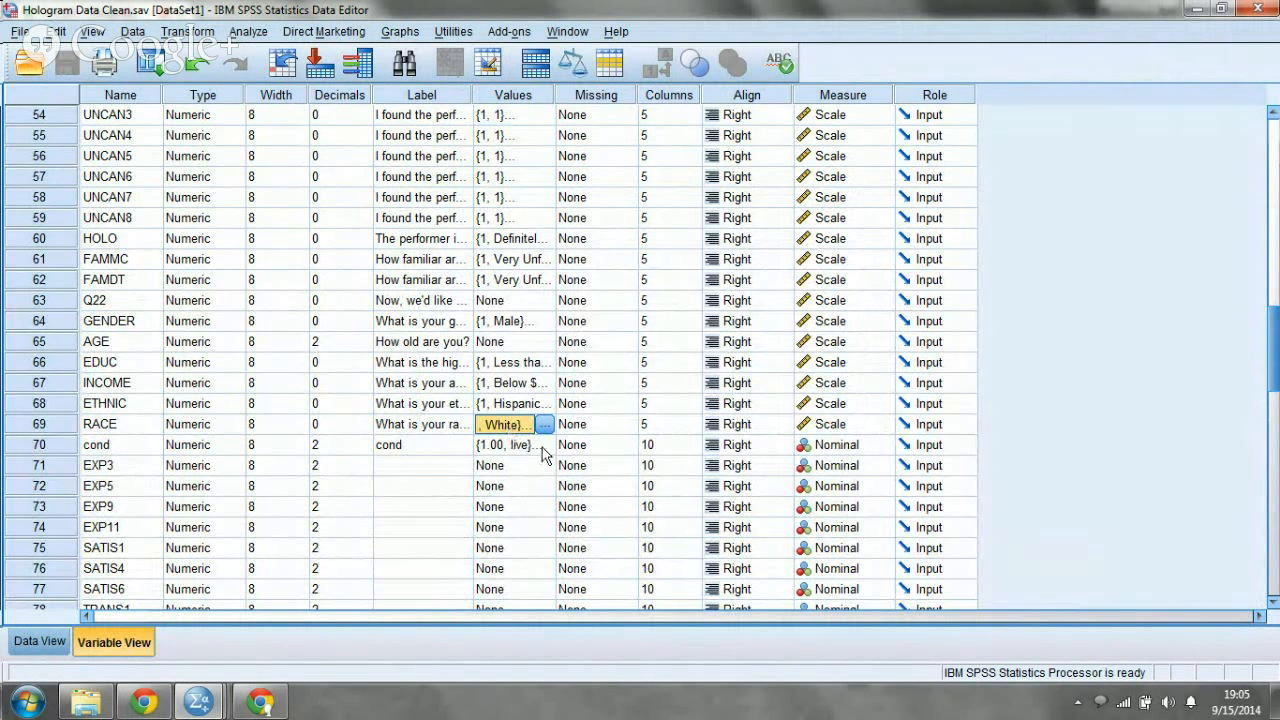
# Inspect the value labels of EDUC and GENDER without changing them
pyautogui.doubleClick(538, 364)
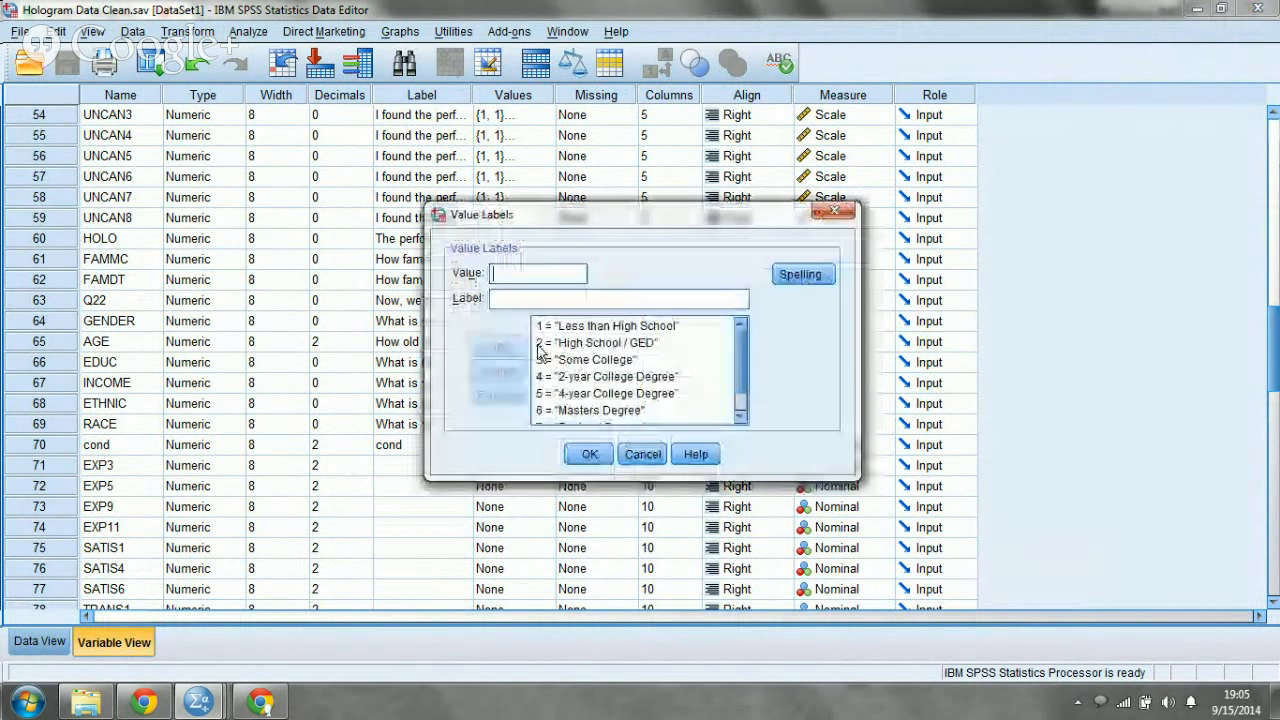
pyautogui.click(642, 454)
pyautogui.doubleClick(541, 321)
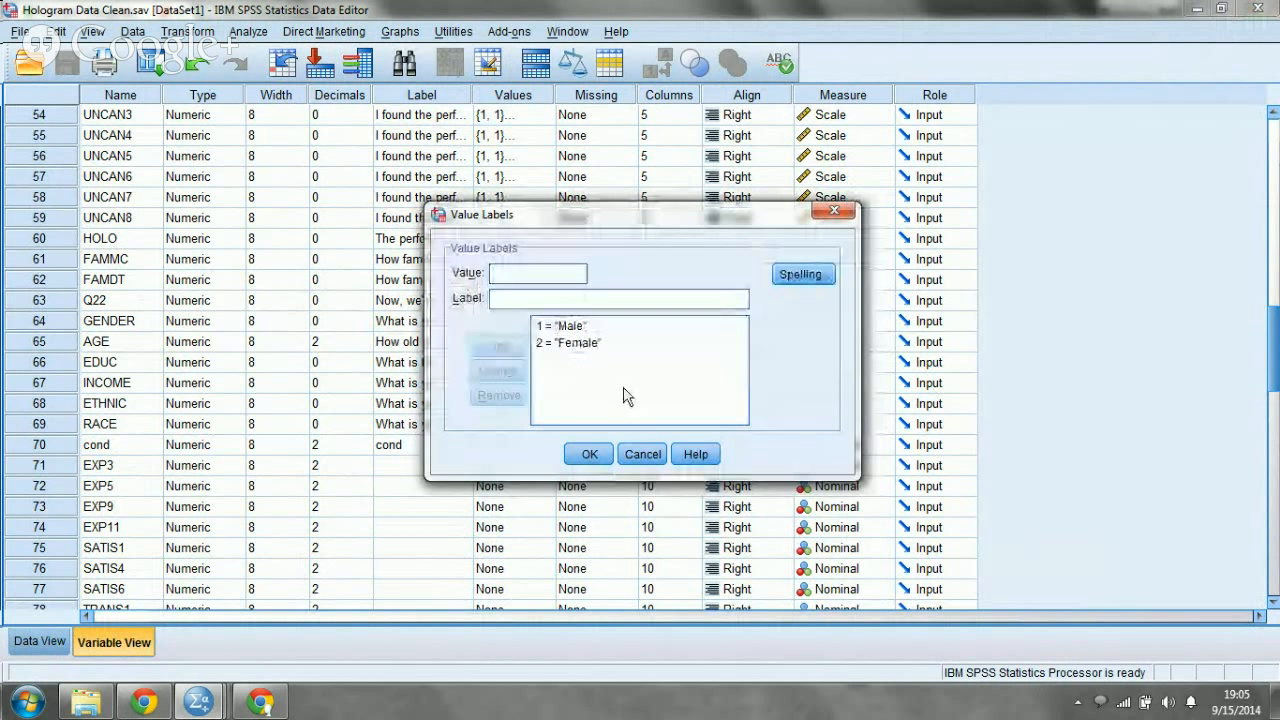
pyautogui.click(642, 454)
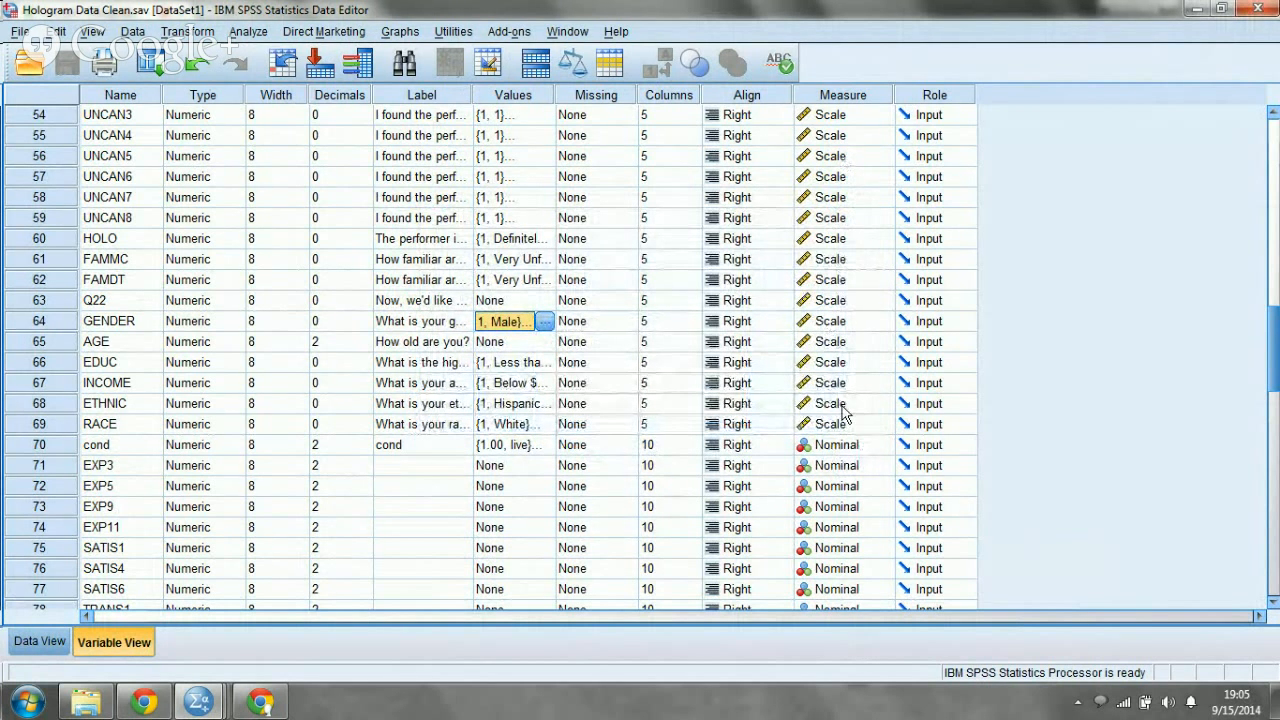
# Set the measurement level of GENDER to Nominal
pyautogui.click(873, 321)
pyautogui.click(883, 321)
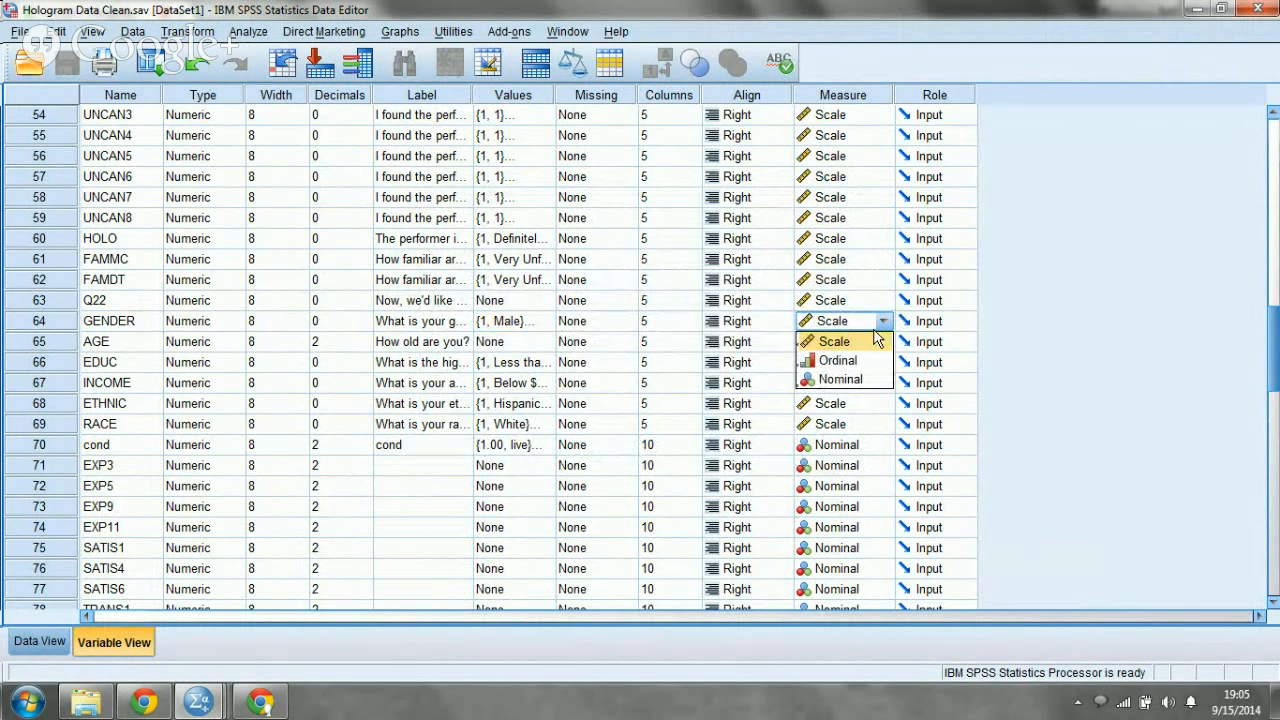
pyautogui.click(840, 380)
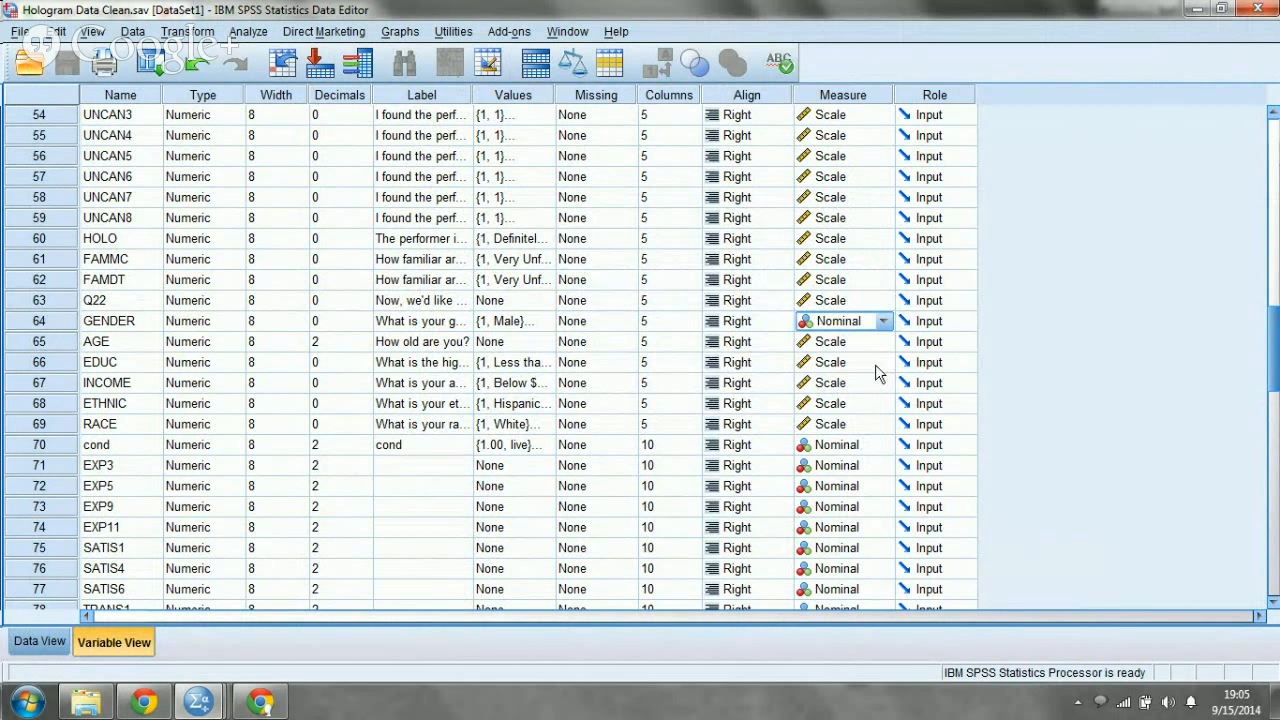
# Set the measurement level of INCOME to Ordinal and that of RACE to Nominal
pyautogui.click(875, 364)
pyautogui.click(495, 385)
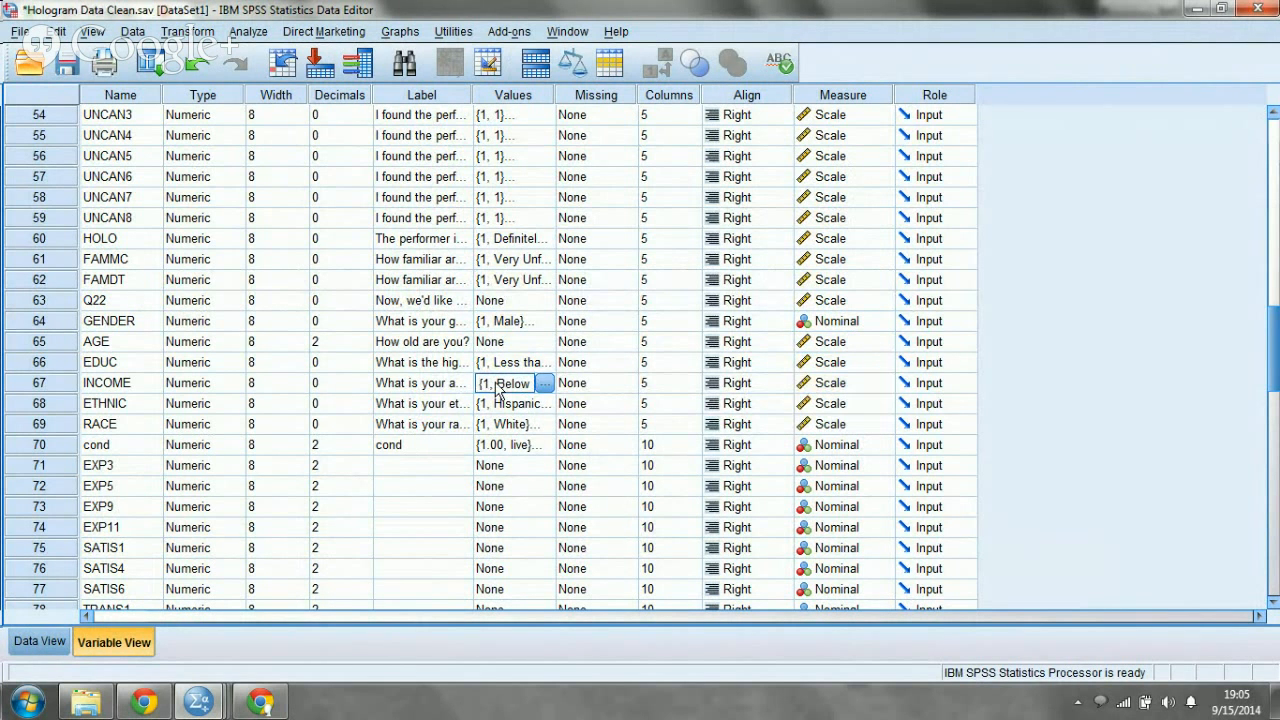
pyautogui.click(880, 385)
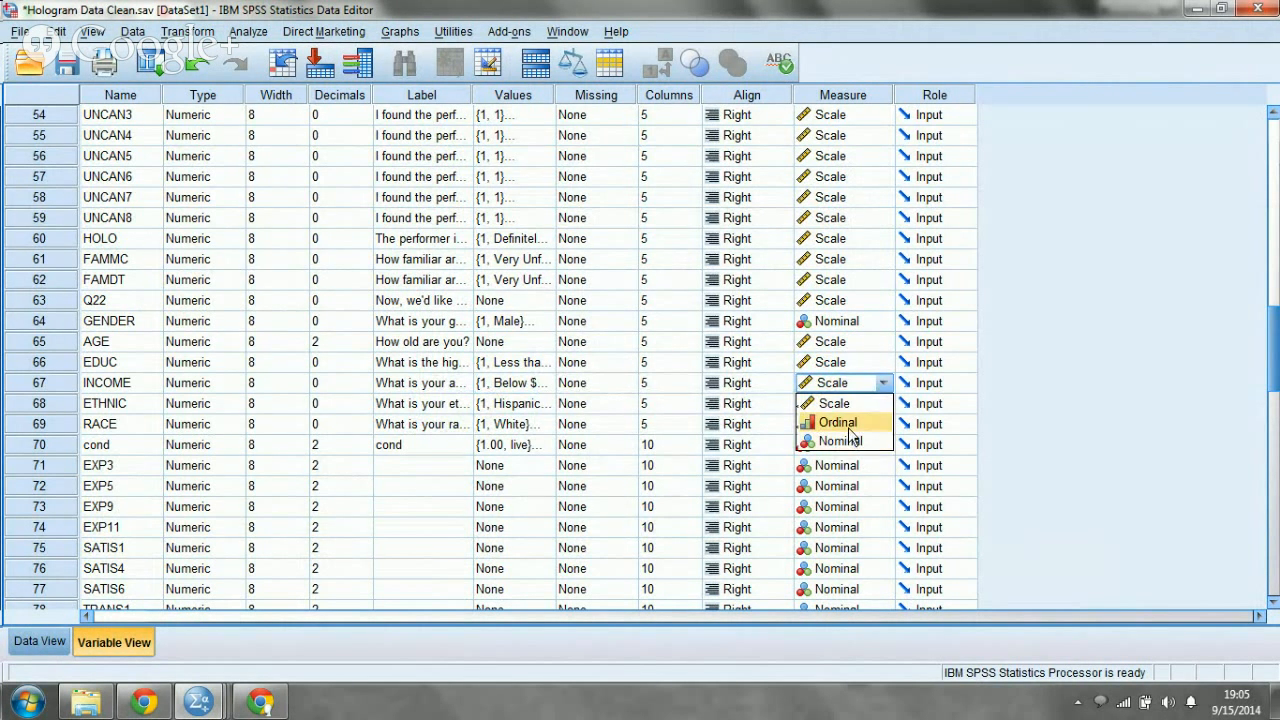
pyautogui.click(848, 424)
pyautogui.click(875, 428)
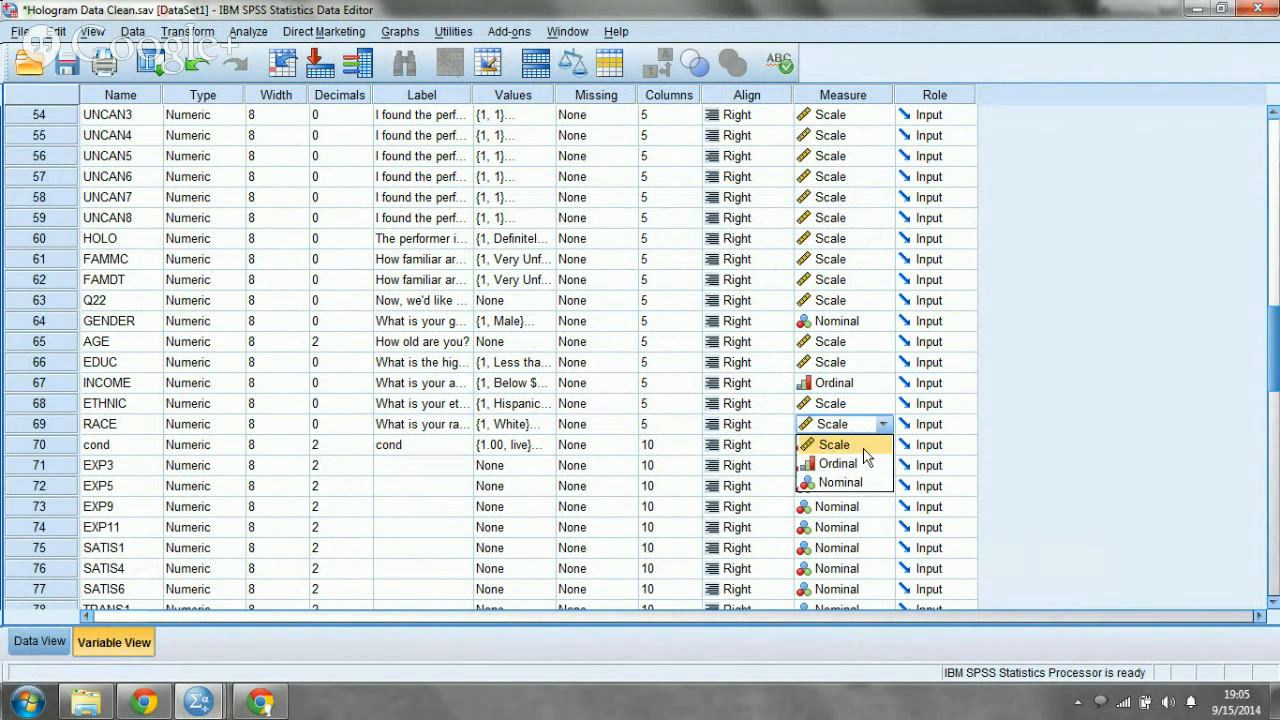
pyautogui.click(860, 483)
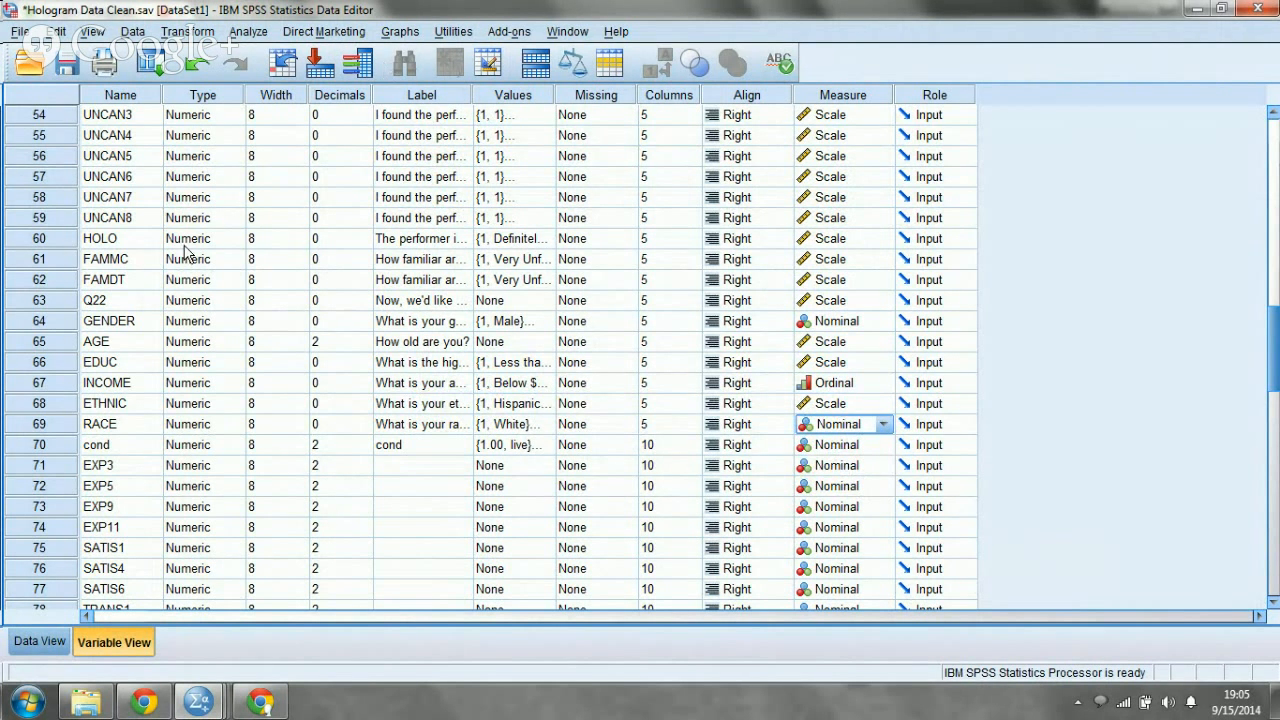
# Display the data values and go through the first case's answers from AUTH1 across to the HTRANS variables
pyautogui.click(38, 644)
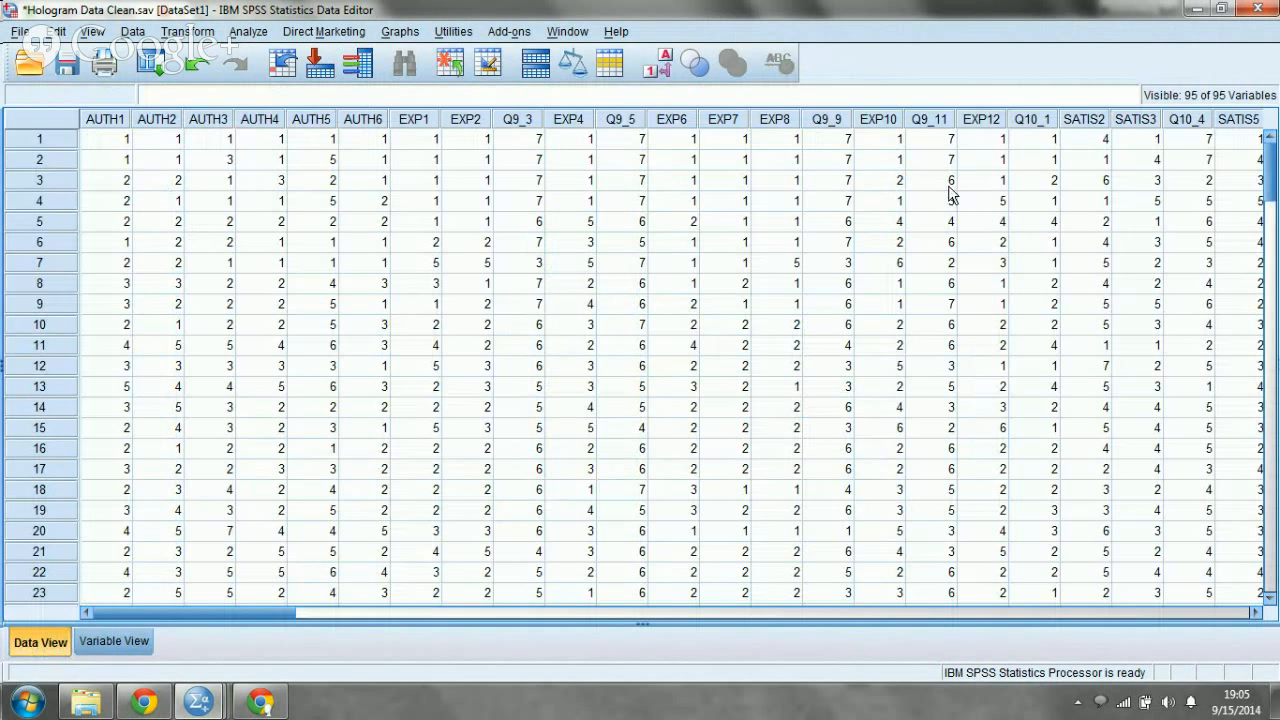
pyautogui.click(105, 140)
pyautogui.press('Right')
pyautogui.press('Right')
pyautogui.press('Right')
pyautogui.press('Right')
pyautogui.press('Right')
pyautogui.press('Right')
pyautogui.press('Right')
pyautogui.press('Right')
pyautogui.press('Right')
pyautogui.press('Right')
pyautogui.press('Right')
pyautogui.press('Right')
pyautogui.press('Right')
pyautogui.press('Right')
pyautogui.press('Right')
pyautogui.press('Right')
pyautogui.press('Right')
pyautogui.press('Right')
pyautogui.press('Right')
pyautogui.press('Right')
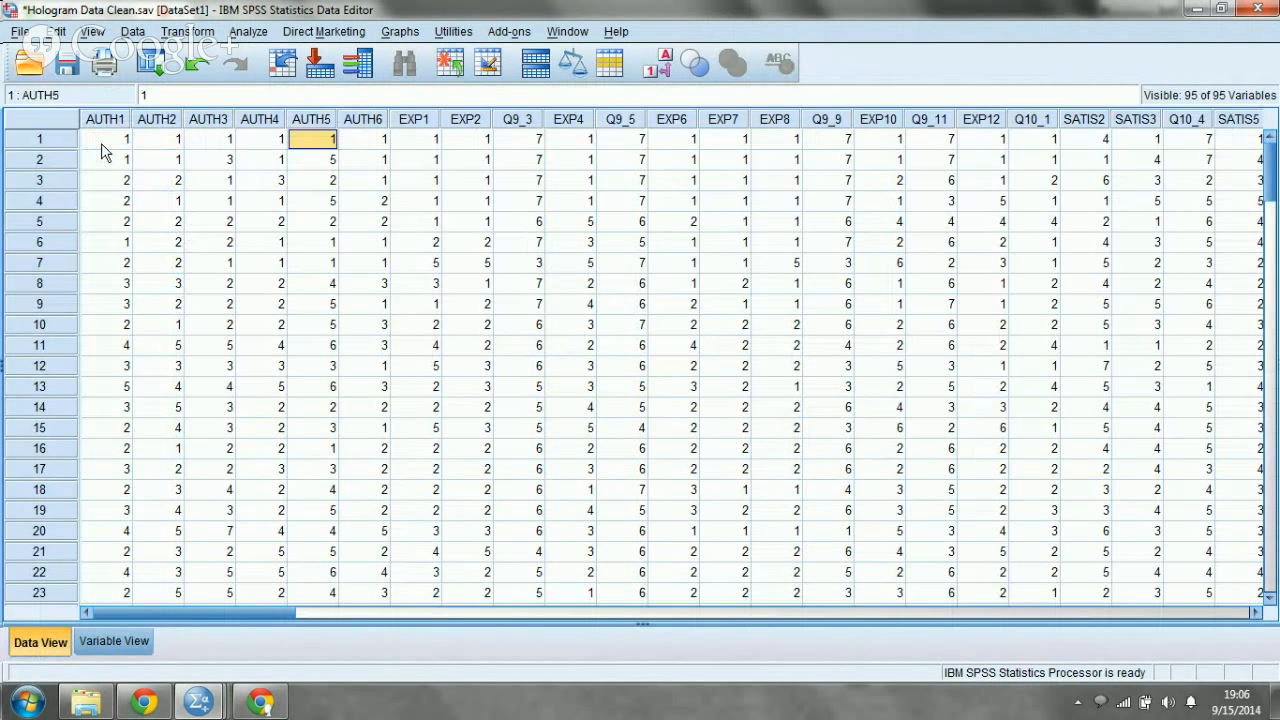
pyautogui.press('Right')
pyautogui.press('Right')
pyautogui.press('Right')
pyautogui.press('Right')
pyautogui.press('Right')
pyautogui.press('Right')
pyautogui.press('Right')
pyautogui.press('Right')
pyautogui.press('Right')
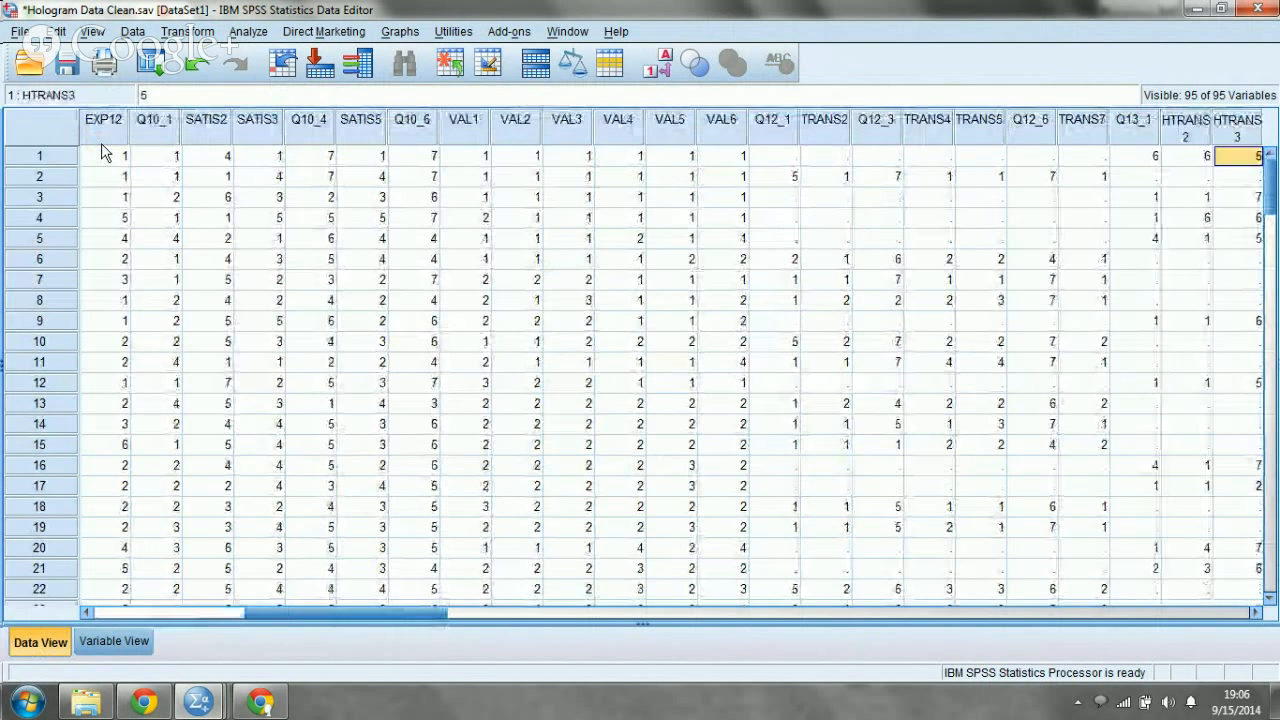
# Highlight the first case's cells from Q12_1 to TRANS7, and examine the TRANS2 column
pyautogui.click(586, 160)
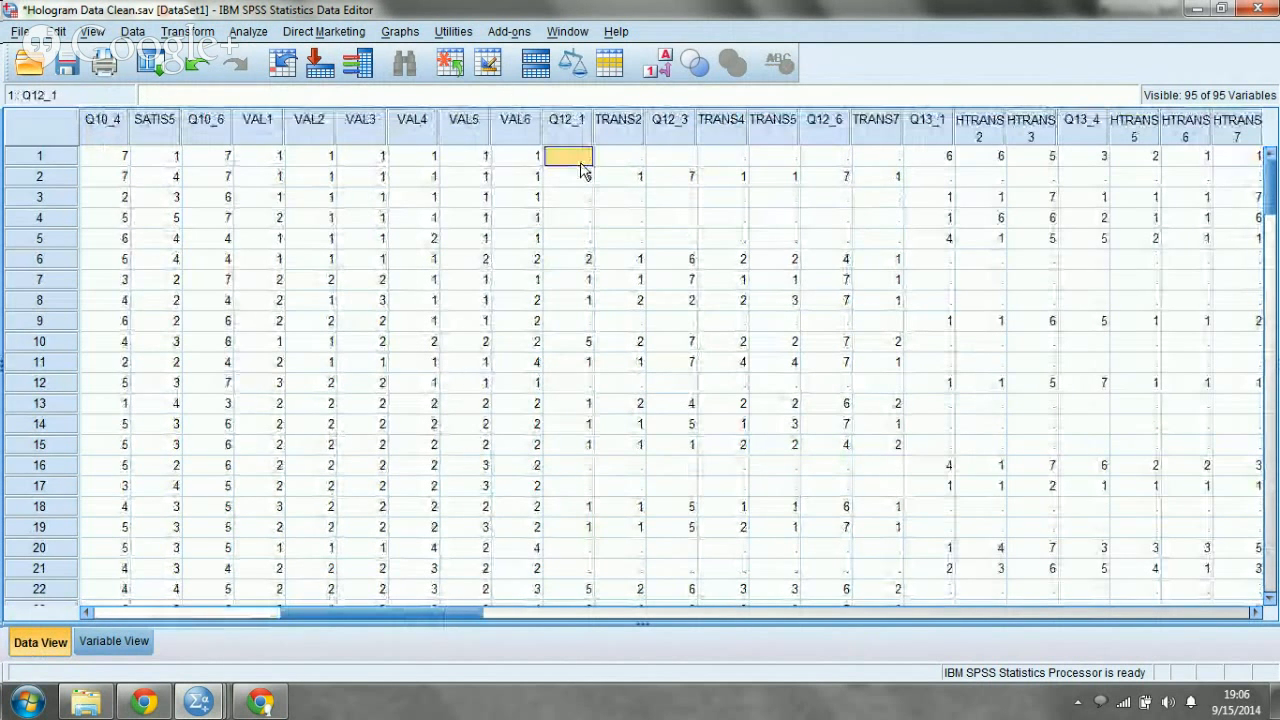
pyautogui.keyDown('shift'); pyautogui.click(880, 160); pyautogui.keyUp('shift')
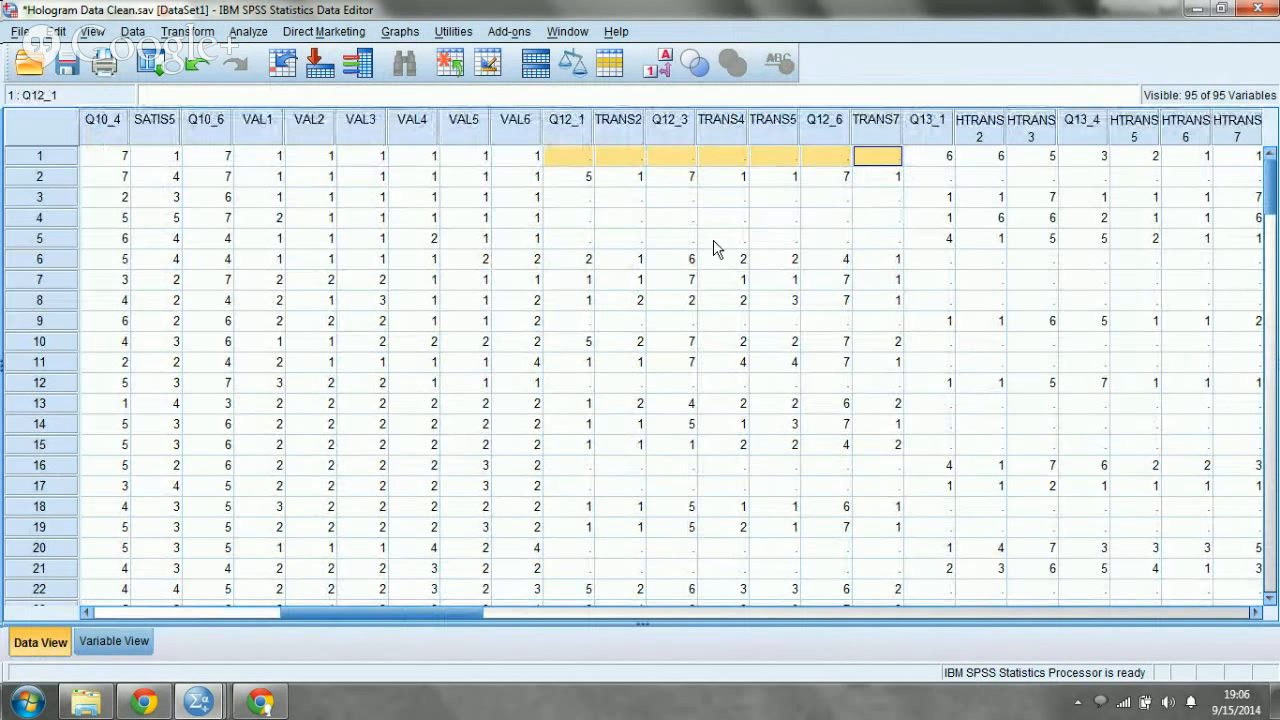
pyautogui.click(617, 126)
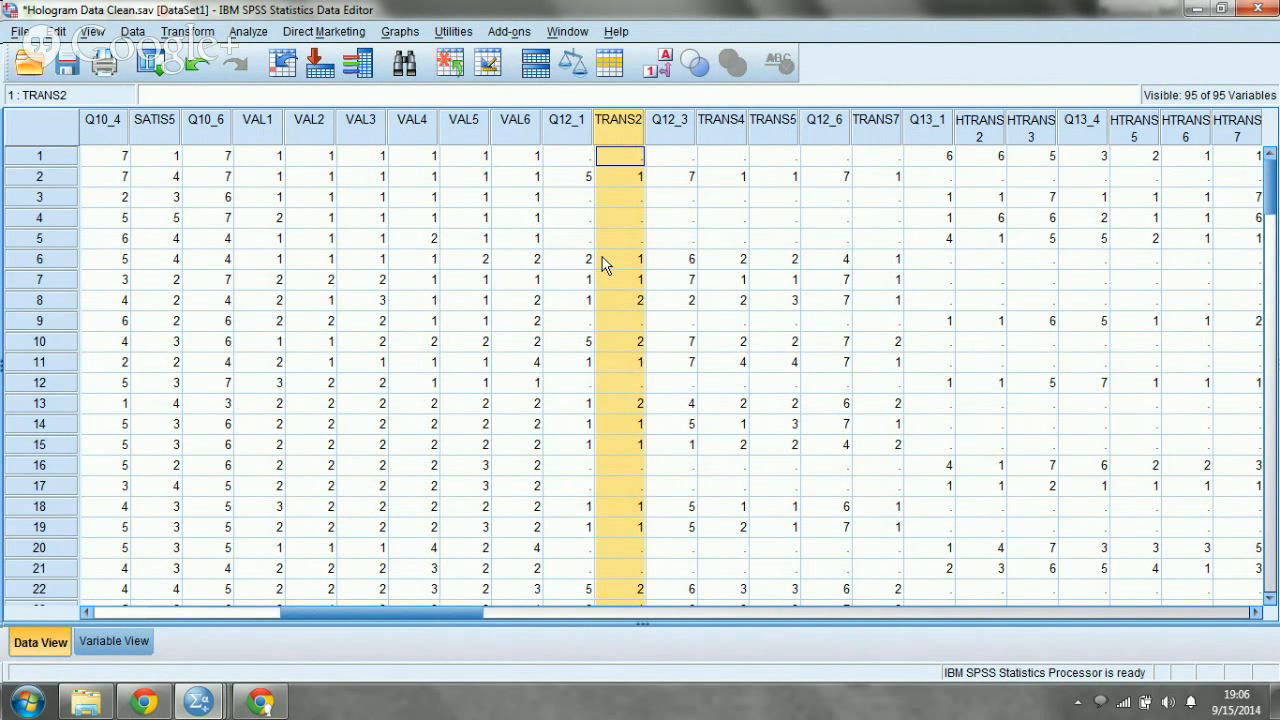
# Go through the second case's answers across the AUTH and EXP variables
pyautogui.click(38, 177)
pyautogui.press('Right')
pyautogui.press('Right')
pyautogui.press('Right')
pyautogui.press('Right')
pyautogui.press('Right')
pyautogui.press('Right')
pyautogui.press('Right')
pyautogui.press('Right')
pyautogui.press('Right')
pyautogui.press('Right')
pyautogui.press('Right')
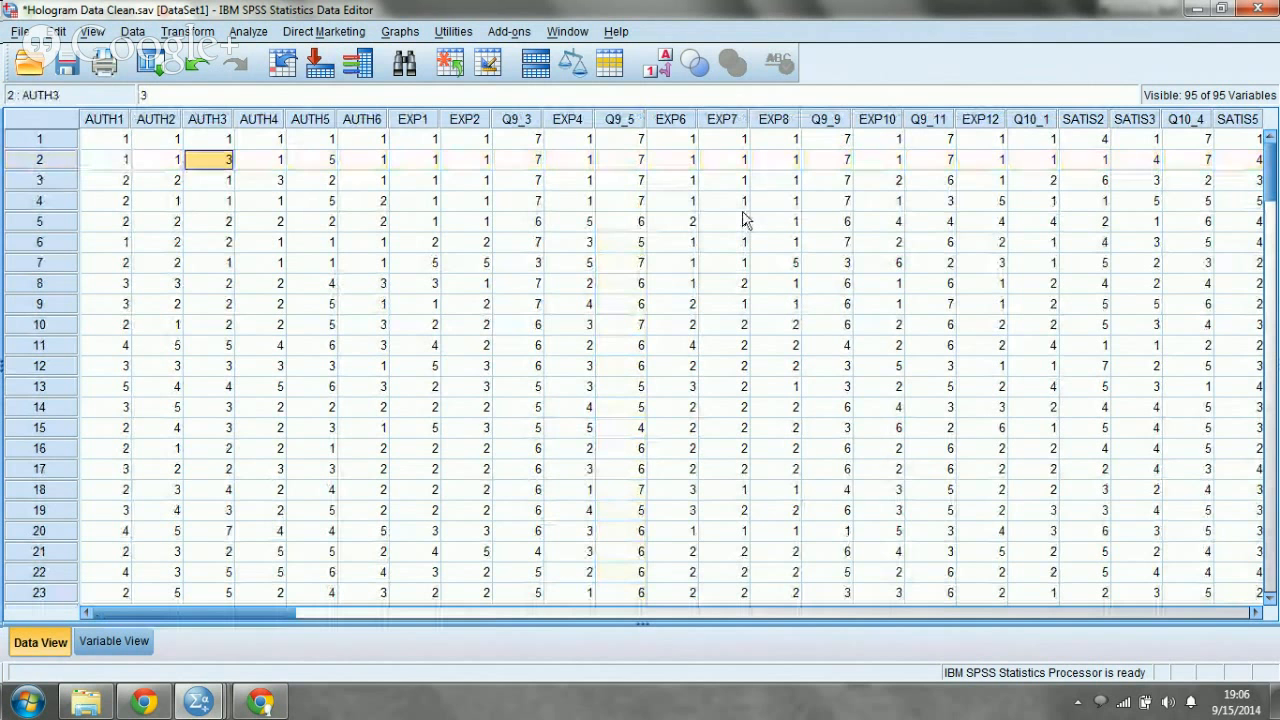
pyautogui.press('Right')
pyautogui.press('Right')
pyautogui.press('Right')
pyautogui.press('Right')
pyautogui.press('Right')
pyautogui.press('Right')
pyautogui.press('Right')
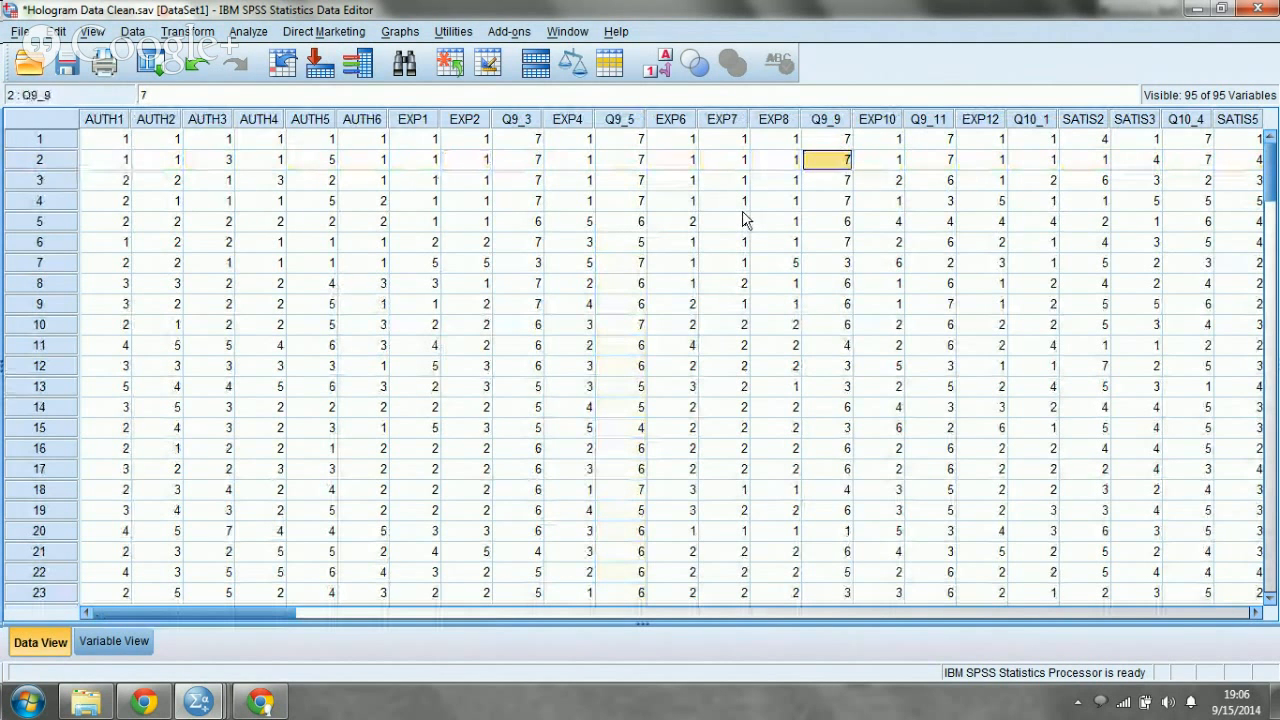
# Go through the third case's answers across the AUTH and EXP variables
pyautogui.click(48, 183)
pyautogui.press('Right')
pyautogui.press('Right')
pyautogui.press('Right')
pyautogui.press('Right')
pyautogui.press('Right')
pyautogui.press('Right')
pyautogui.press('Right')
pyautogui.press('Right')
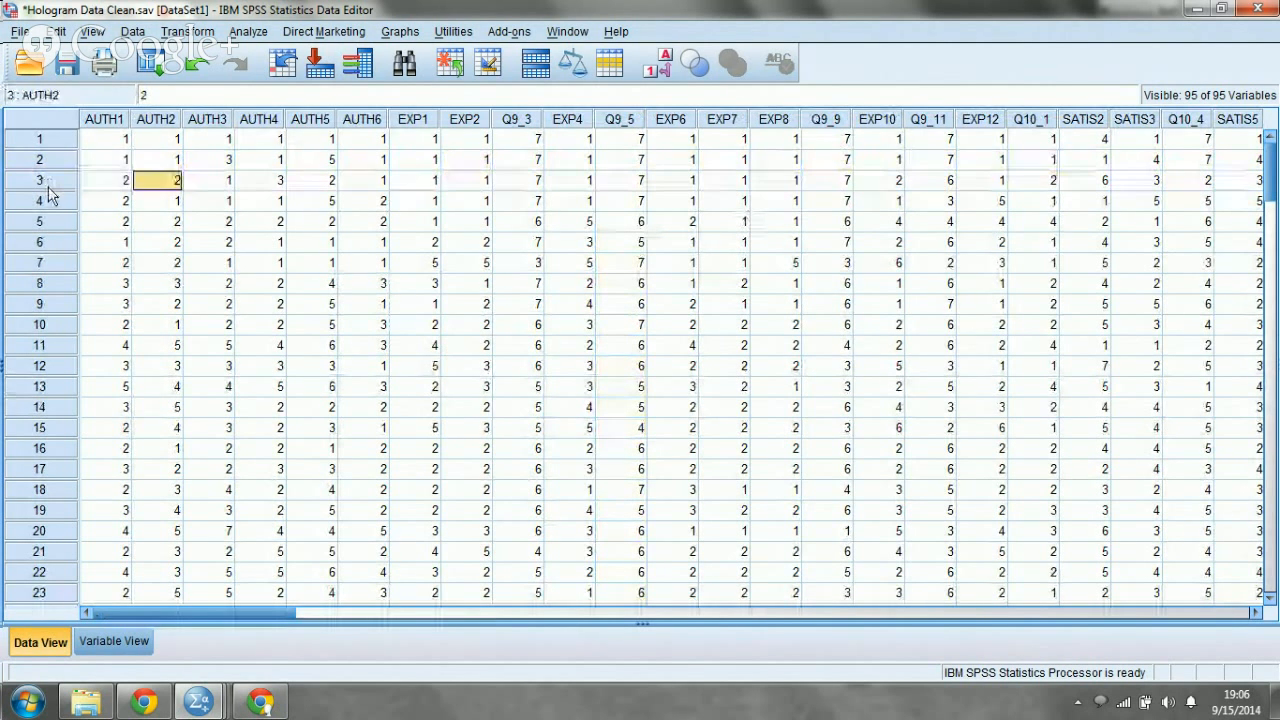
pyautogui.press('Right')
pyautogui.press('Right')
pyautogui.press('Right')
pyautogui.press('Right')
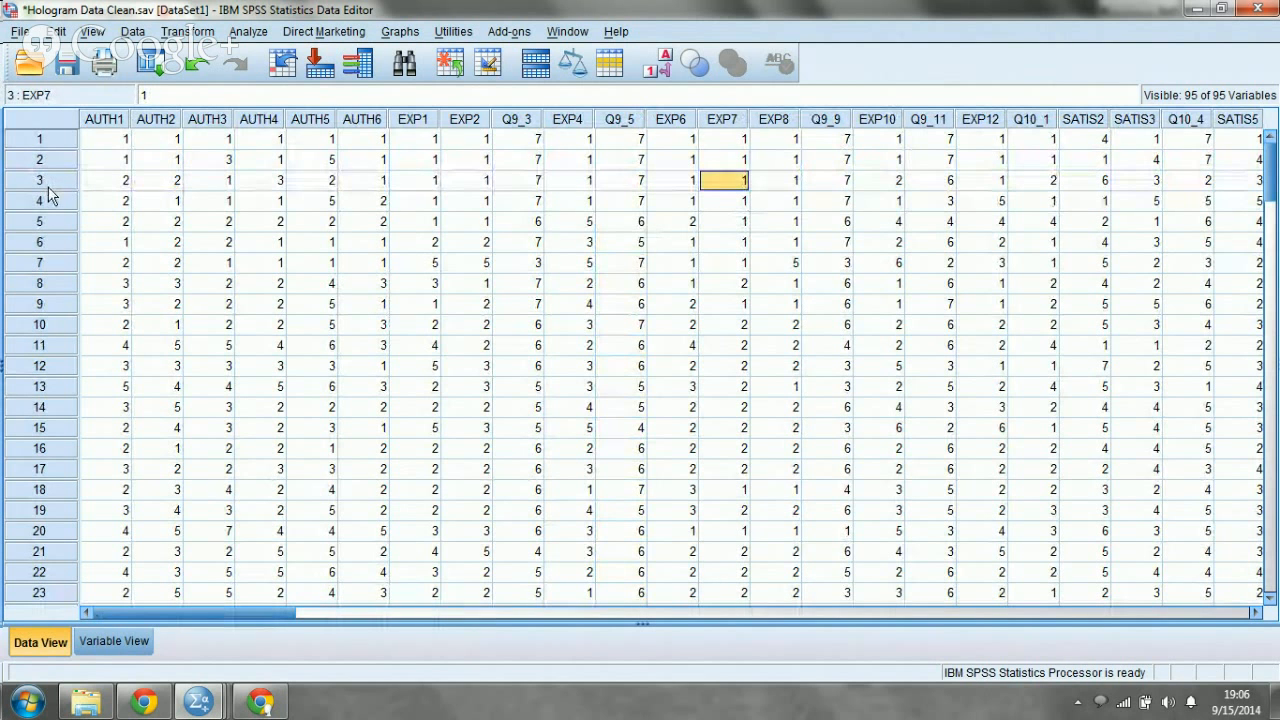
# Find the last case in the data set, row 134, and go through its answers across to HTRANS7
pyautogui.moveTo(1265, 186); pyautogui.dragTo(1260, 510)
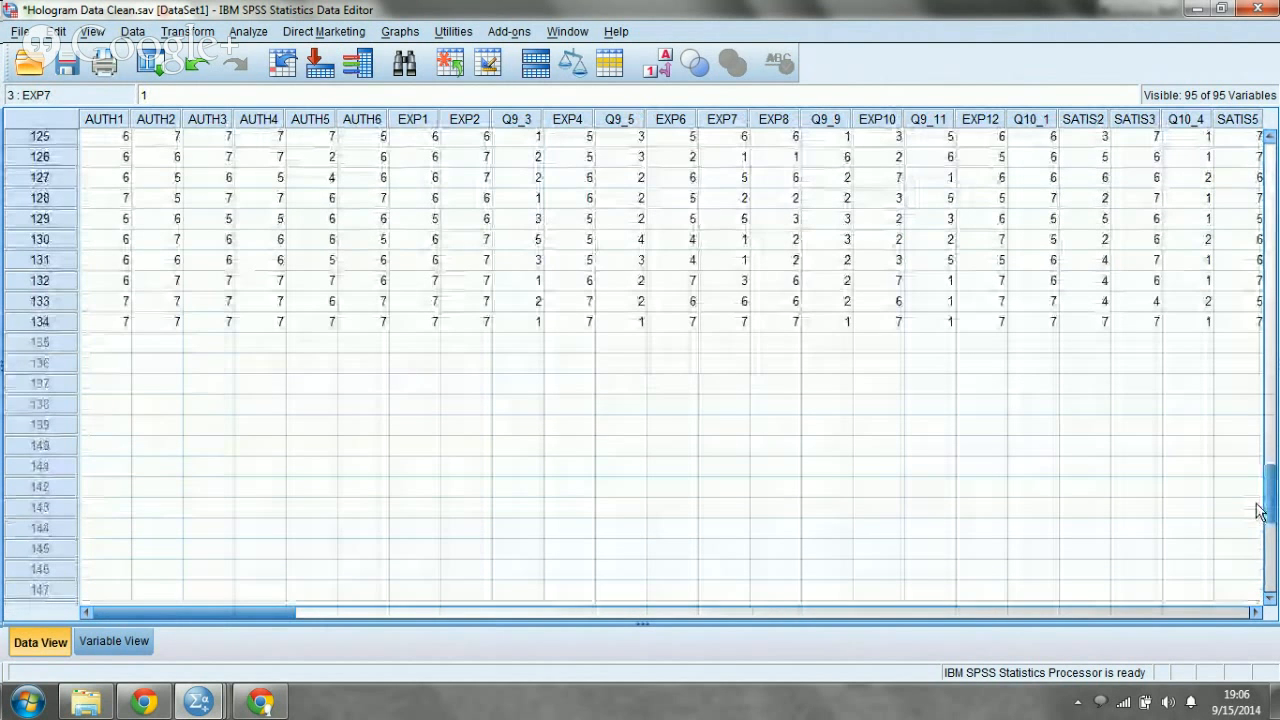
pyautogui.click(20, 323)
pyautogui.press('Right')
pyautogui.press('Right')
pyautogui.press('Right')
pyautogui.press('Right')
pyautogui.press('Right')
pyautogui.press('Right')
pyautogui.press('Right')
pyautogui.press('Right')
pyautogui.press('Right')
pyautogui.press('Right')
pyautogui.press('Right')
pyautogui.press('Right')
pyautogui.press('Right')
pyautogui.press('Right')
pyautogui.press('Right')
pyautogui.press('Right')
pyautogui.press('Right')
pyautogui.press('Right')
pyautogui.press('Right')
pyautogui.press('Right')
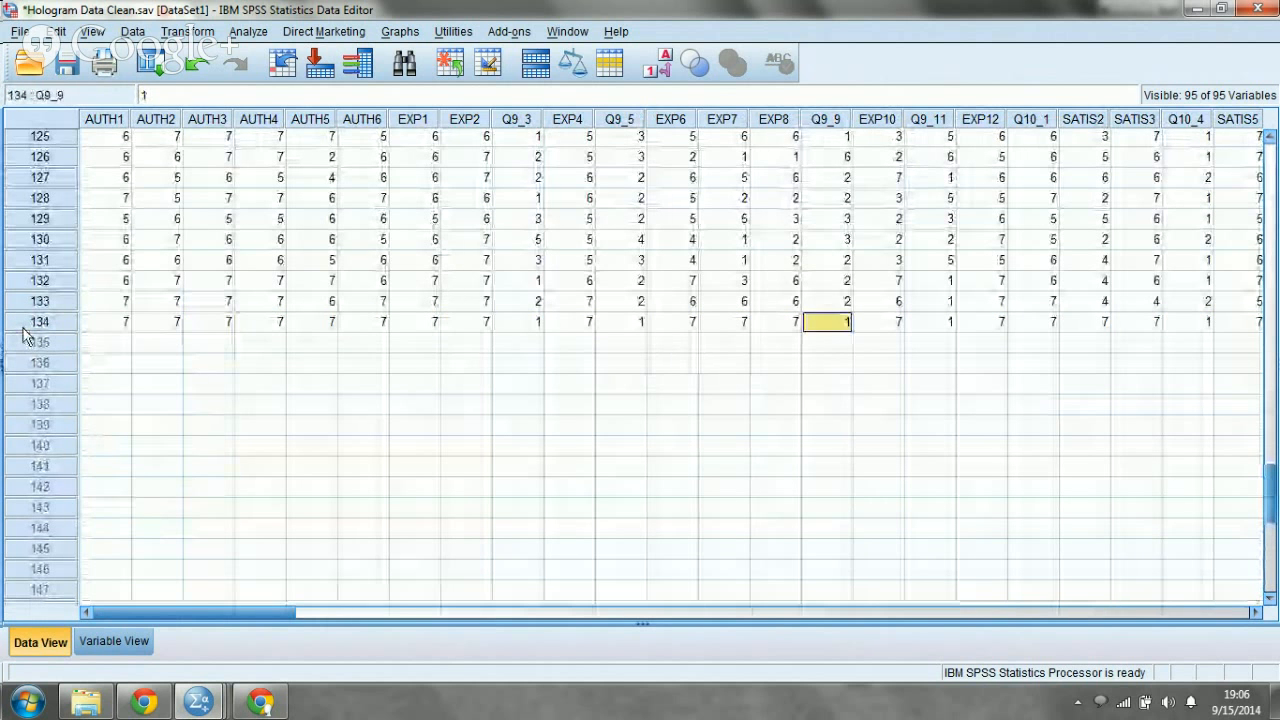
pyautogui.press('Right')
pyautogui.press('Right')
pyautogui.press('Right')
pyautogui.press('Right')
pyautogui.press('Right')
pyautogui.press('Right')
pyautogui.press('Right')
pyautogui.press('Right')
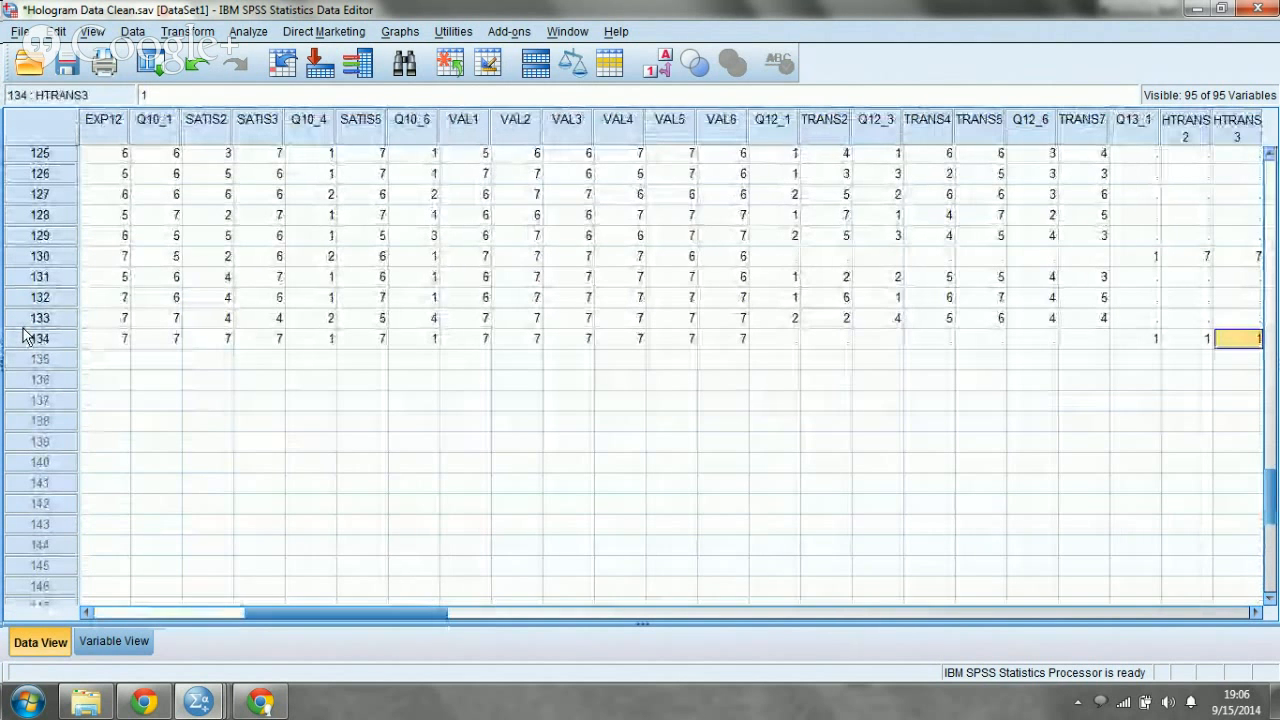
# Start a Codebook report and select the whole list of source variables down to FULLTRANS
pyautogui.click(246, 38)
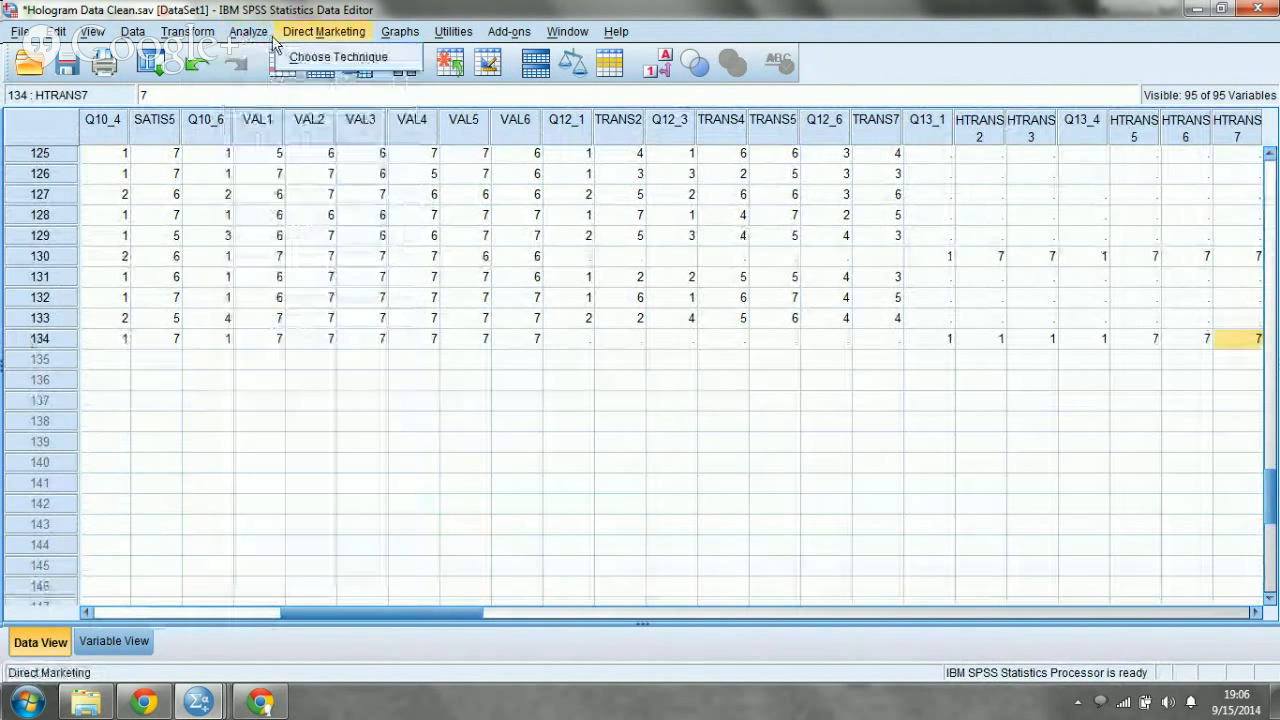
pyautogui.moveTo(258, 62)
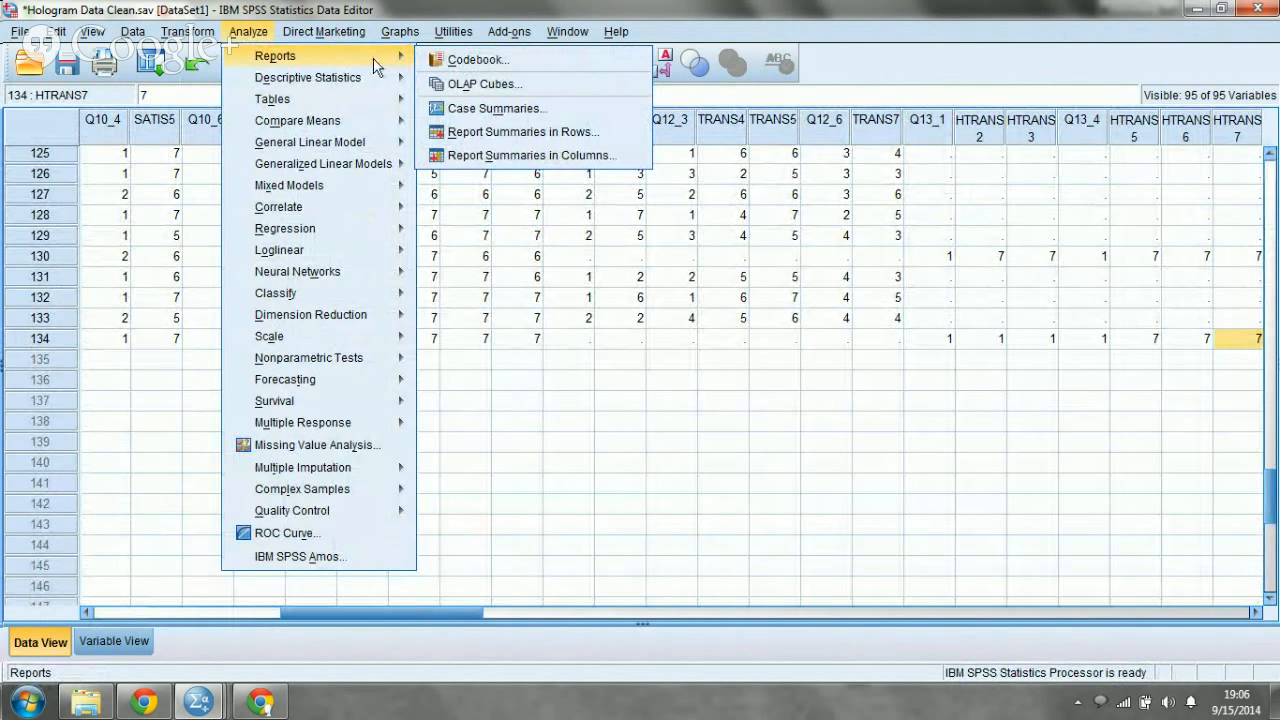
pyautogui.click(441, 62)
pyautogui.click(605, 254)
pyautogui.click(603, 239)
pyautogui.click(558, 194)
pyautogui.scroll(-20, 594, 520)
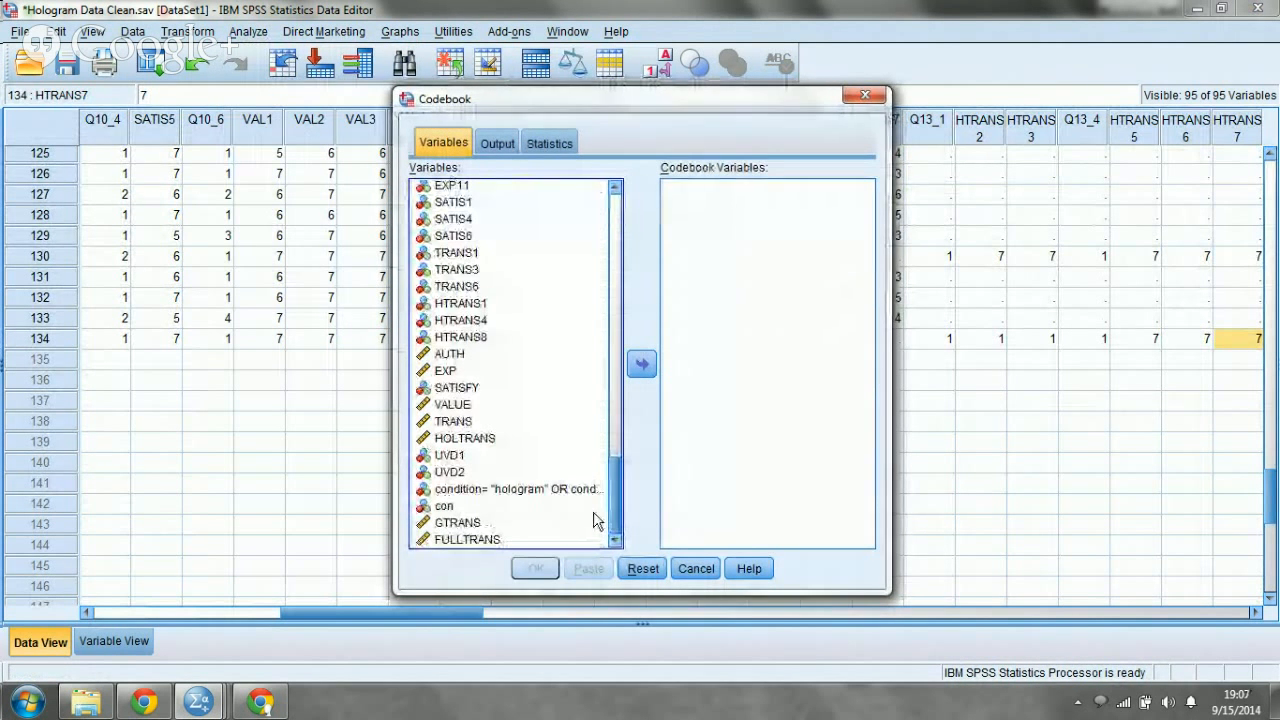
pyautogui.keyDown('shift'); pyautogui.click(523, 522); pyautogui.keyUp('shift')
pyautogui.keyDown('shift'); pyautogui.click(503, 541); pyautogui.keyUp('shift')
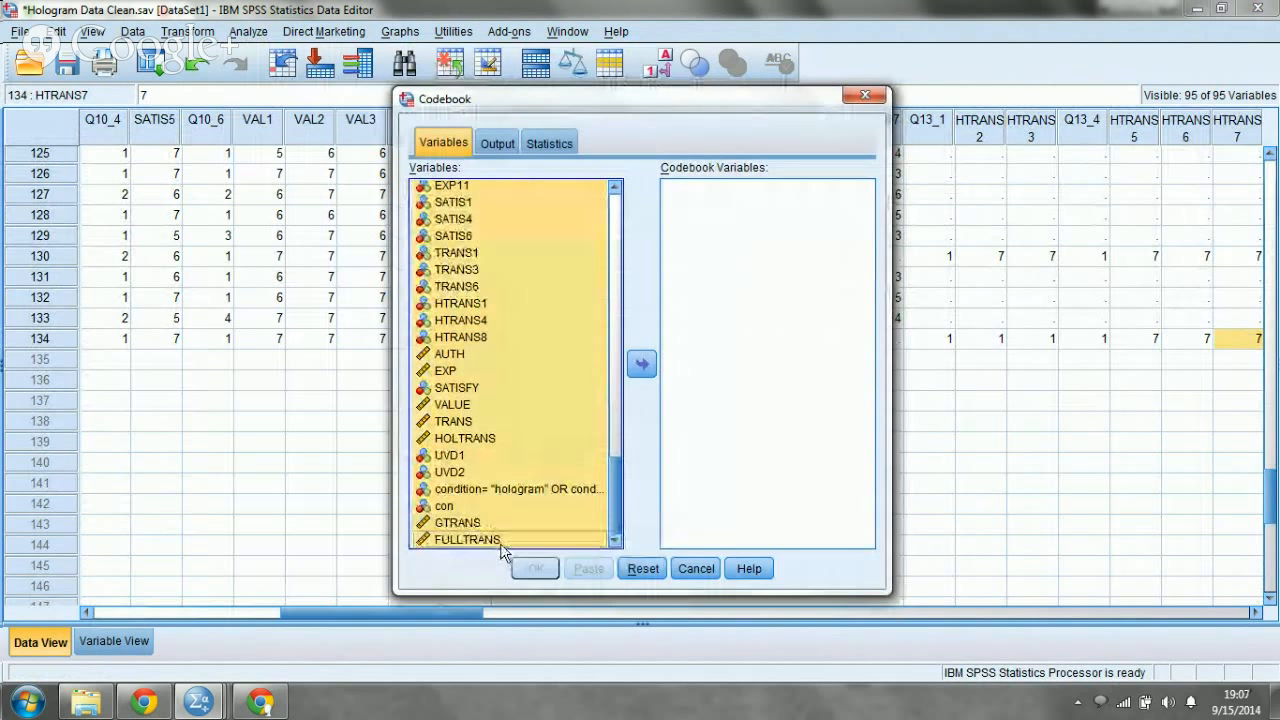
# Exclude Position, Format and Role from the codebook's variable information
pyautogui.click(488, 149)
pyautogui.click(464, 195)
pyautogui.click(427, 252)
pyautogui.click(428, 294)
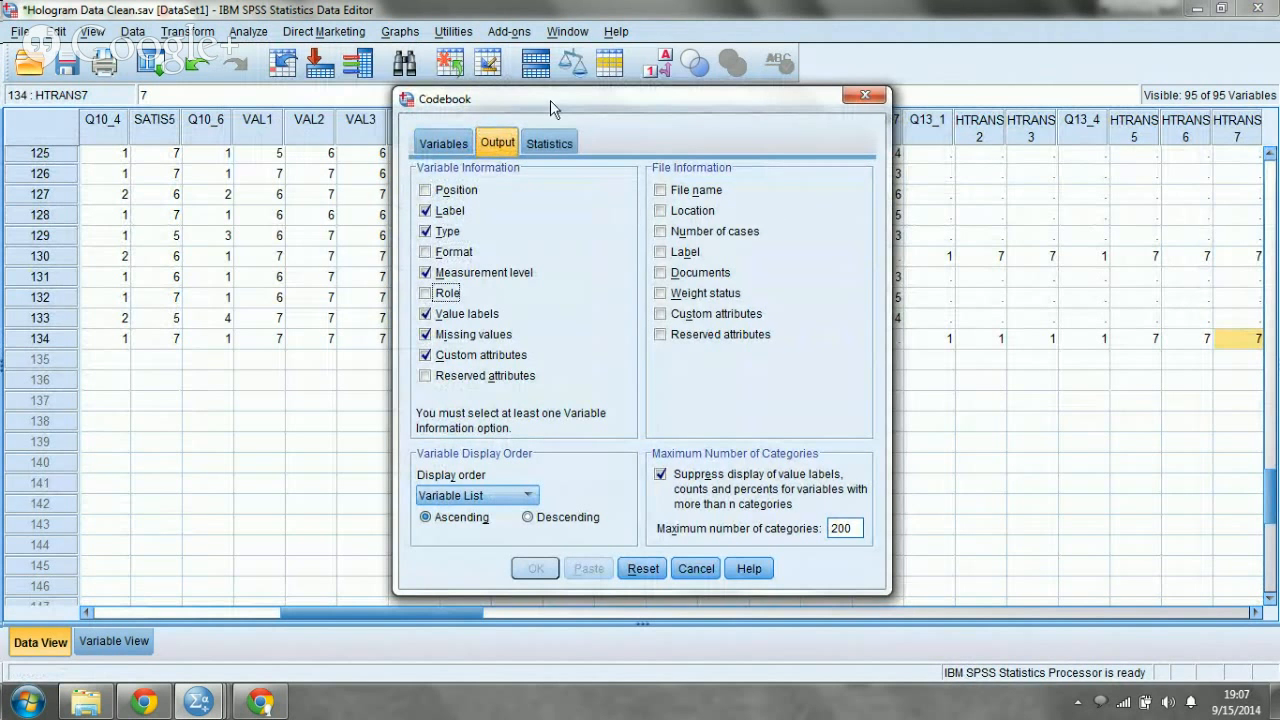
# Add all selected variables to the codebook, review its counts, percents, central tendency and dispersion options, and run the report
pyautogui.click(549, 143)
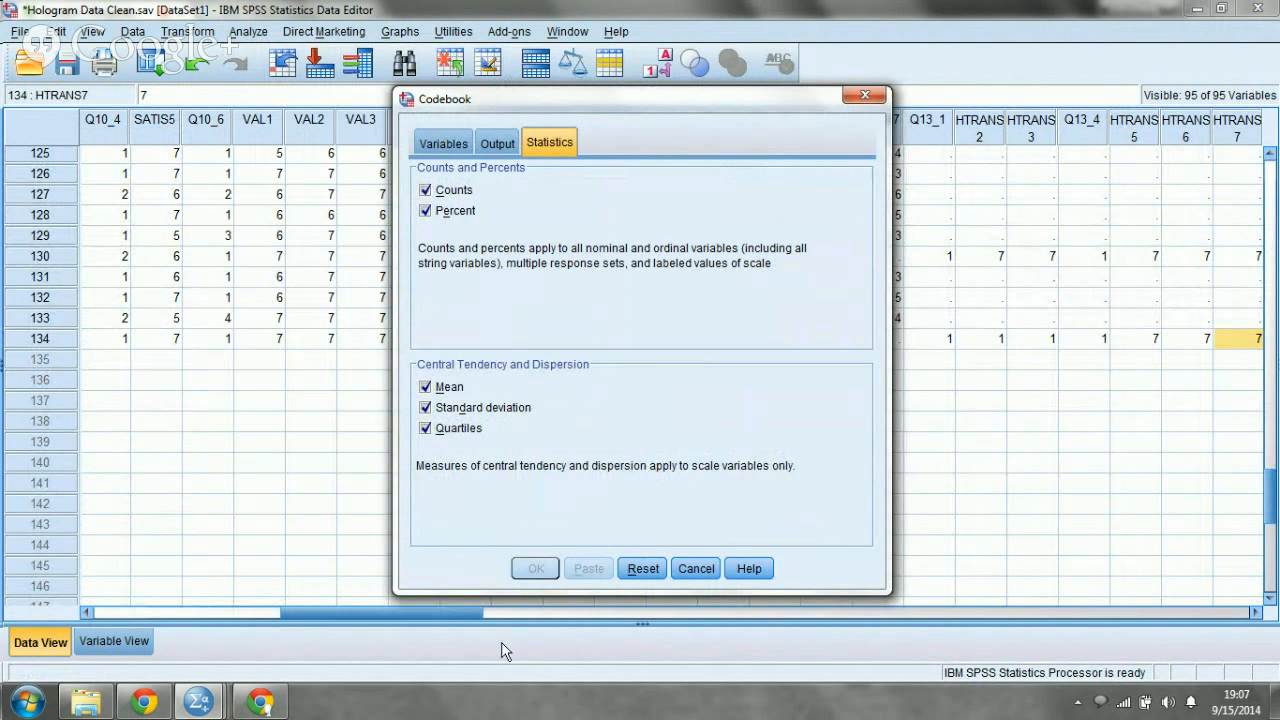
pyautogui.click(438, 143)
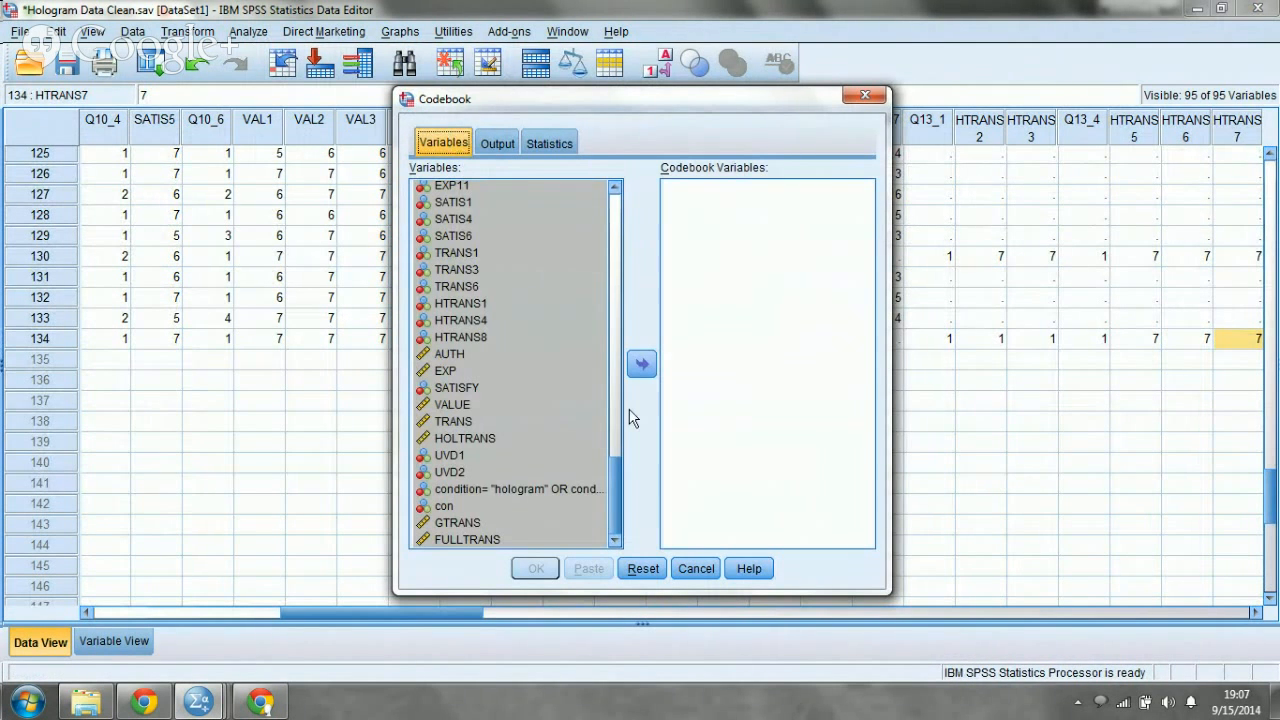
pyautogui.click(640, 372)
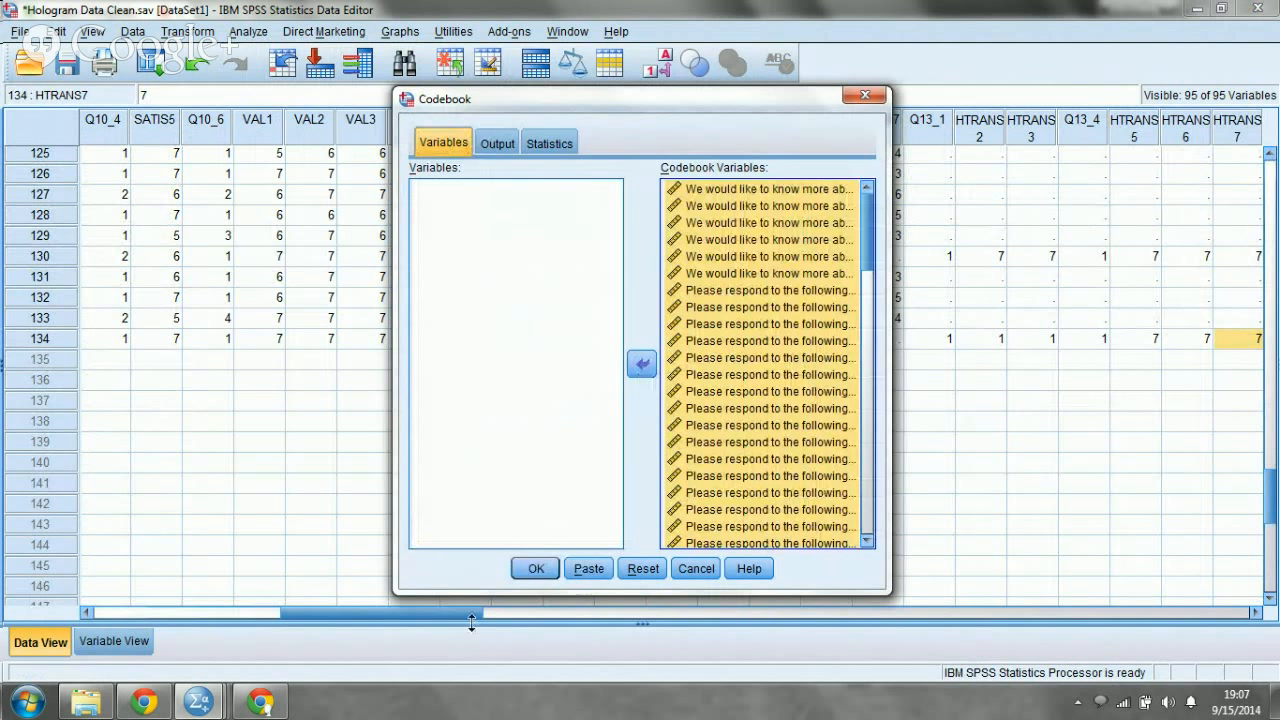
pyautogui.click(549, 143)
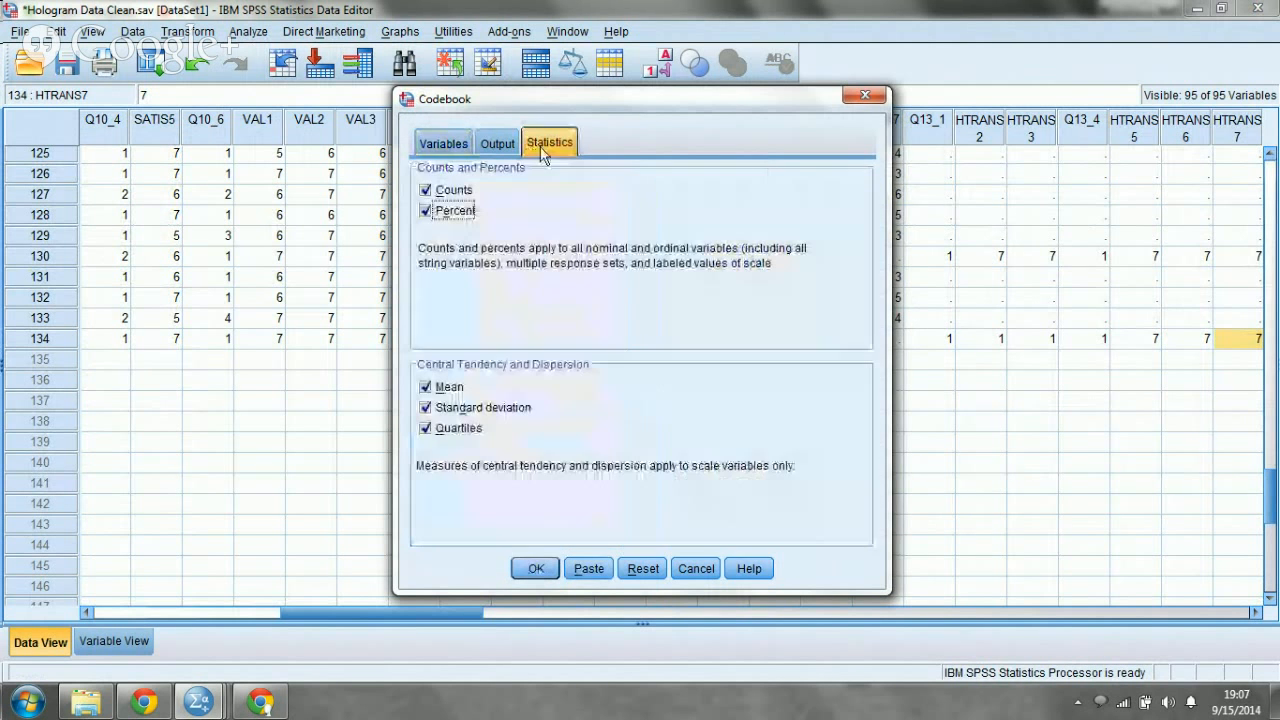
pyautogui.click(538, 570)
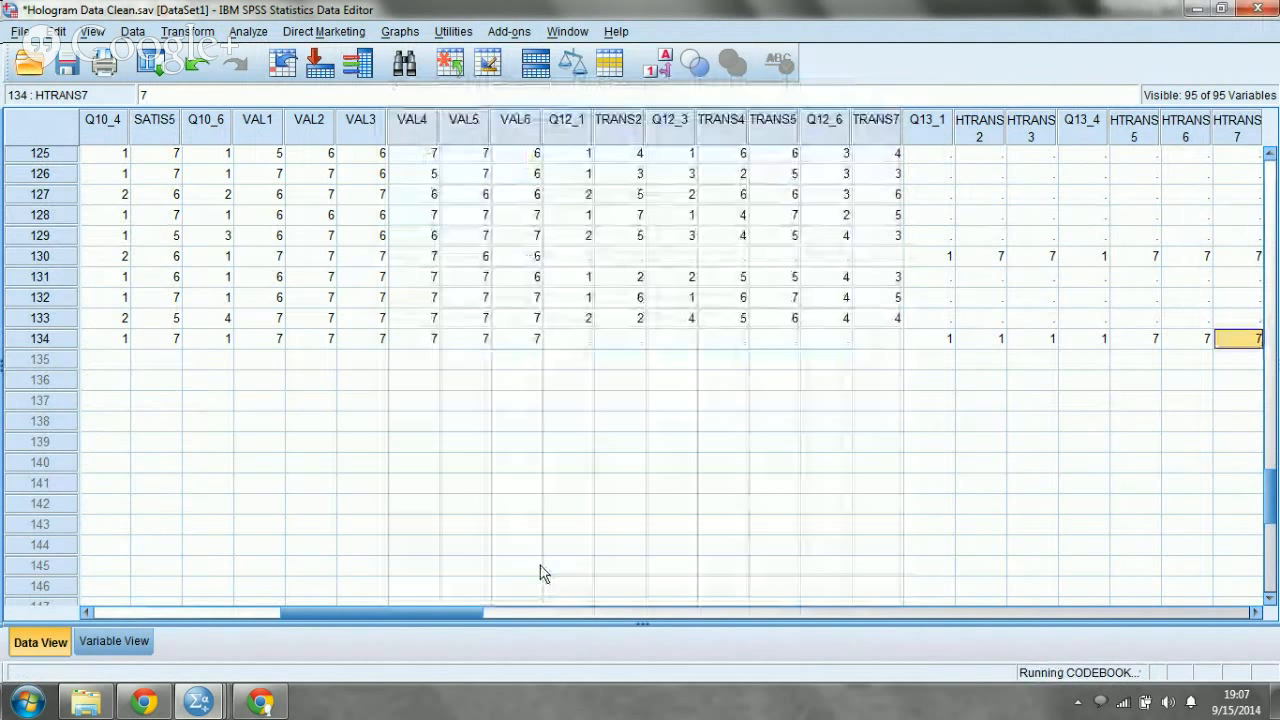
# Bring up the output document and examine the codebook tables for HTRANS3, SATIS1 and SATIS4
pyautogui.moveTo(210, 705)
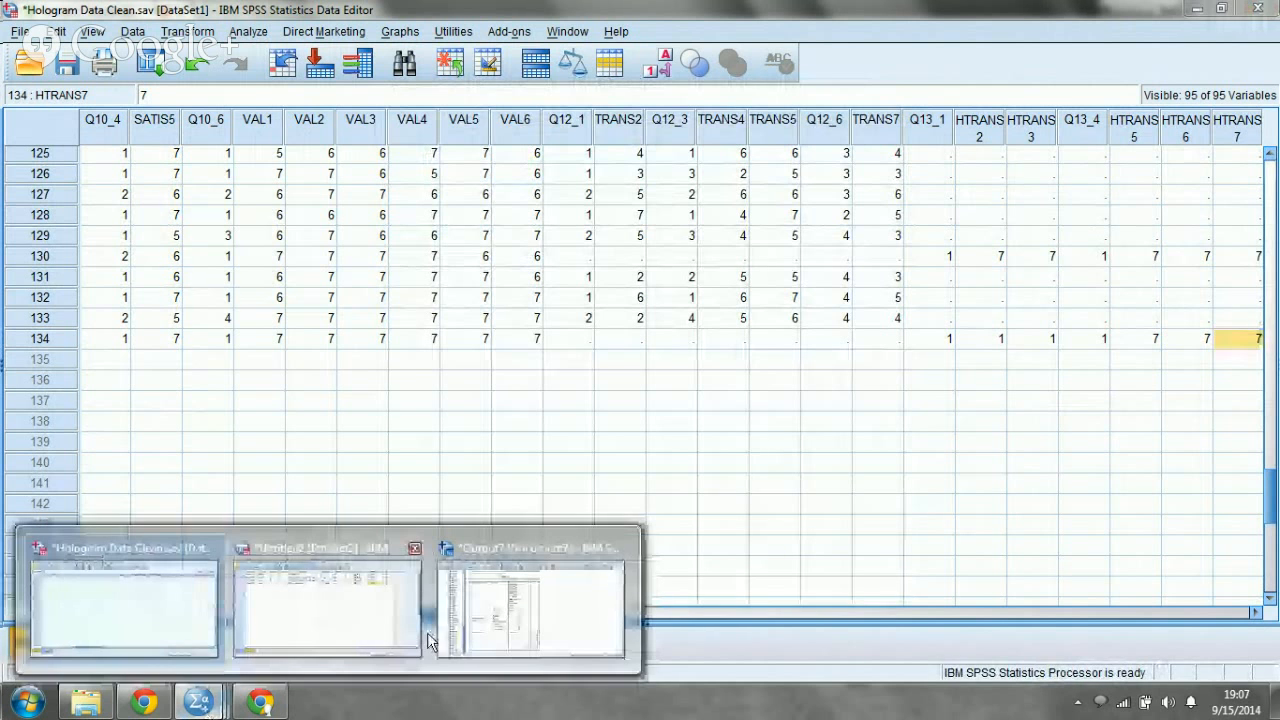
pyautogui.click(490, 630)
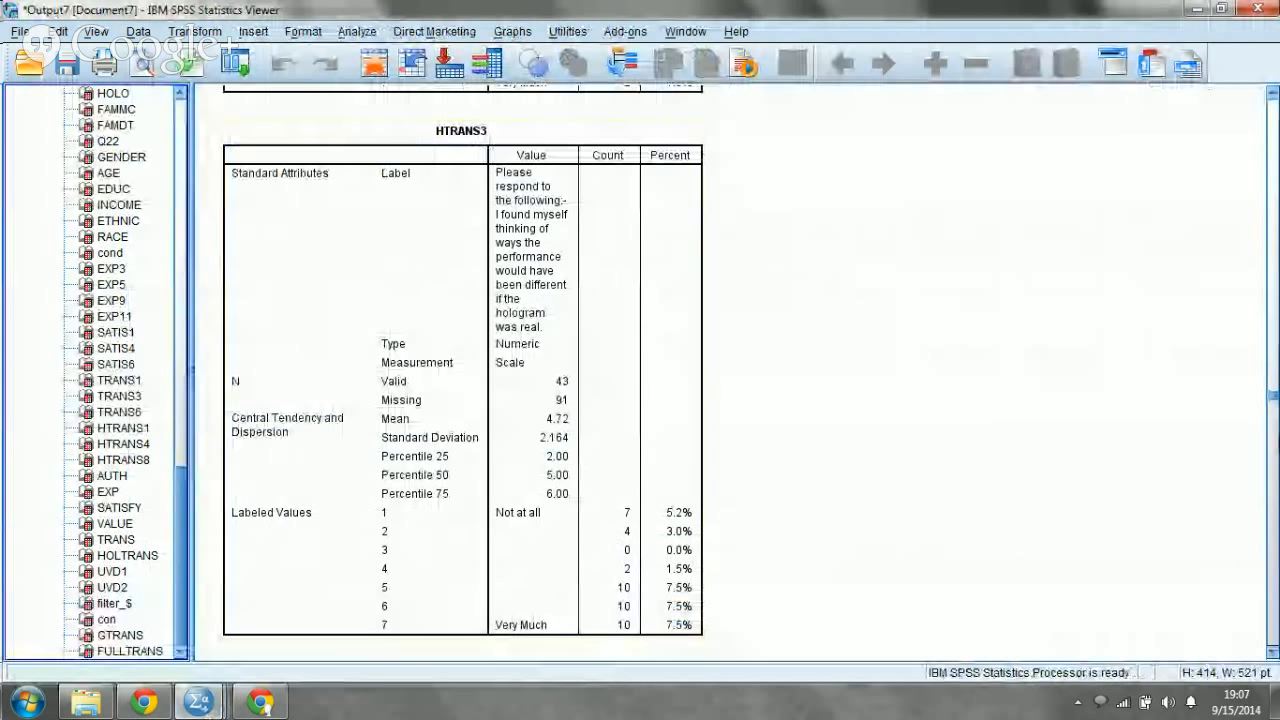
pyautogui.moveTo(1273, 396); pyautogui.dragTo(1273, 571)
pyautogui.click(518, 290)
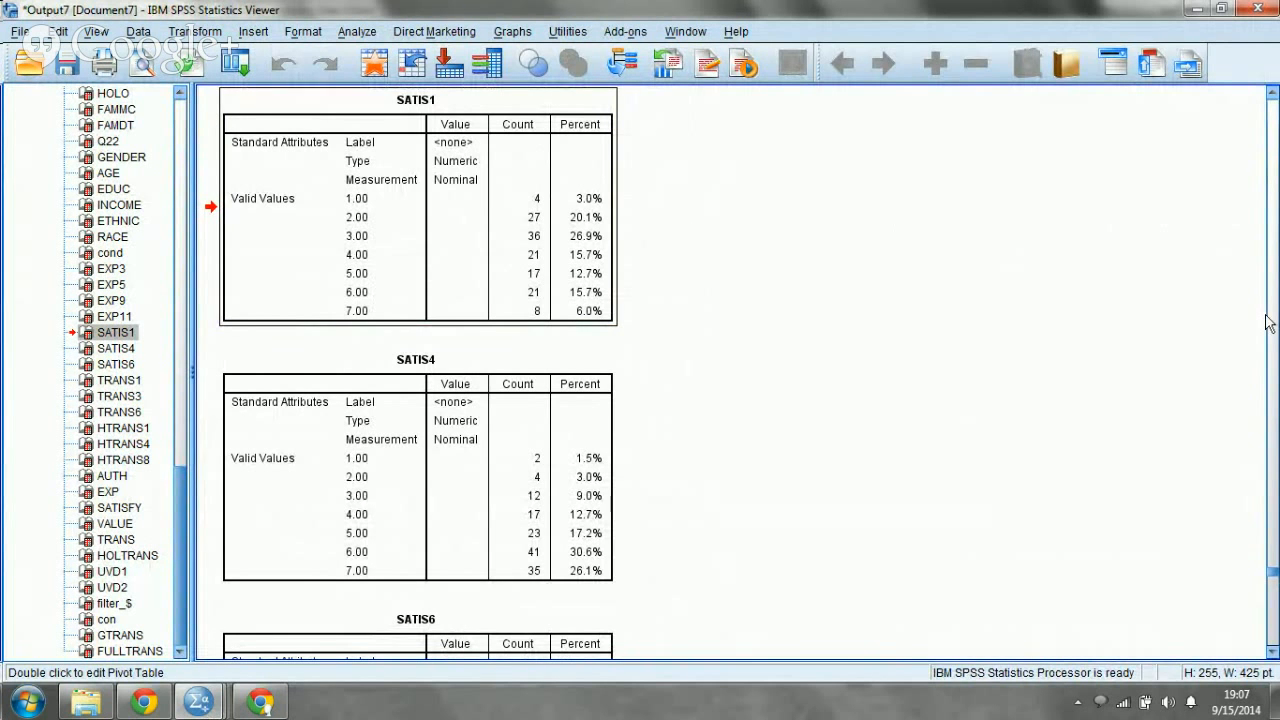
# Go back through the codebook tables for Q22 and HOLO, and examine the Q13_1 table's statistics and labeled values
pyautogui.scroll(15, 1273, 442)
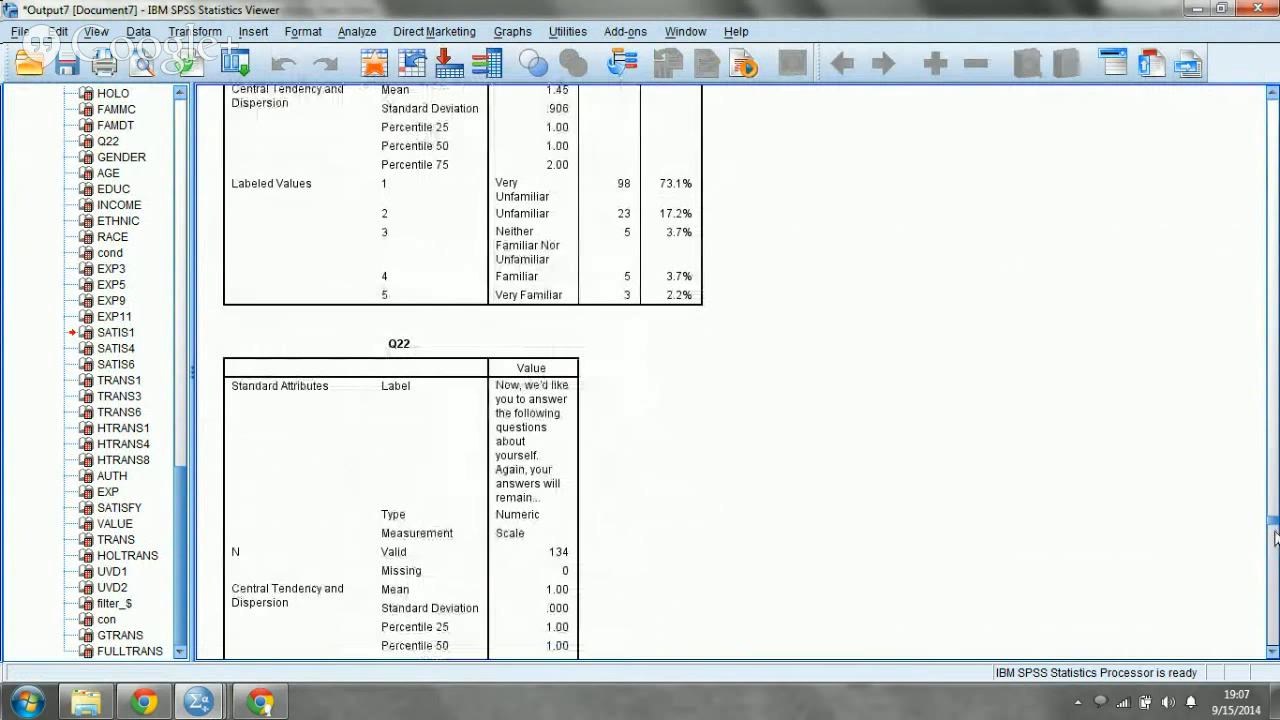
pyautogui.moveTo(1273, 528)
pyautogui.mouseDown()
pyautogui.moveTo(1273, 497)
pyautogui.moveTo(1273, 528)
pyautogui.moveTo(1273, 514)
pyautogui.mouseUp()
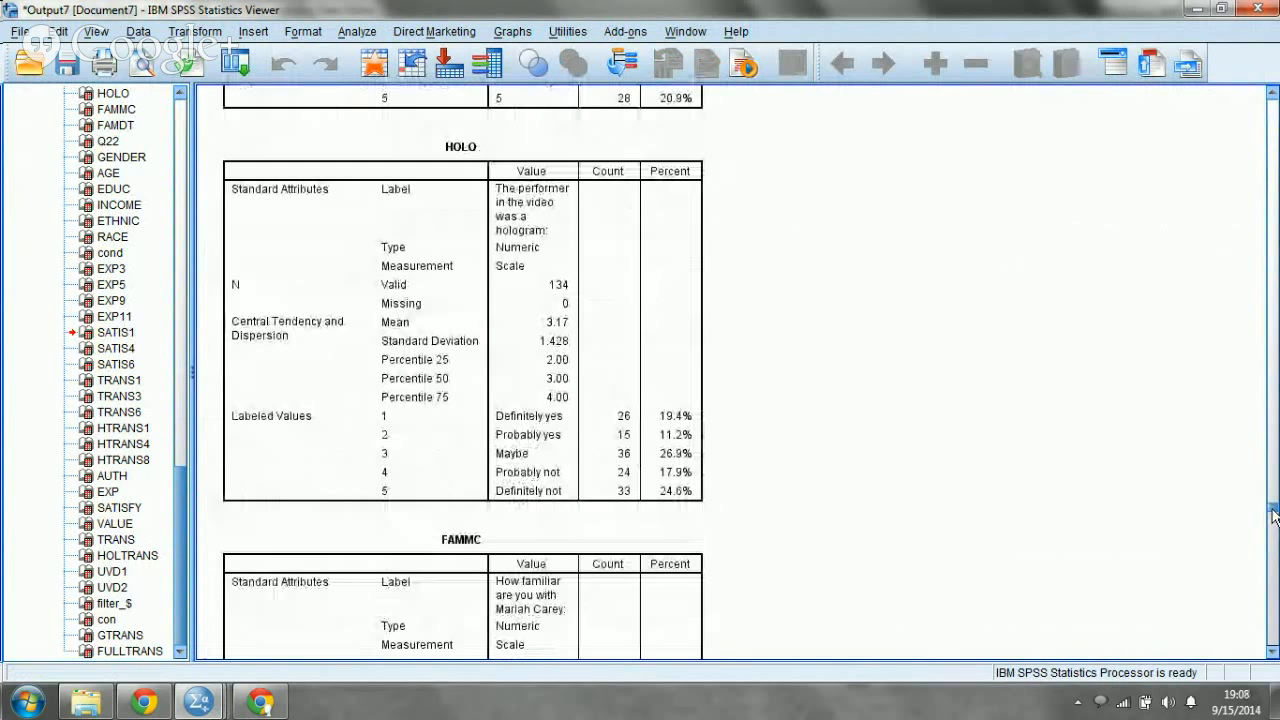
pyautogui.moveTo(1273, 514); pyautogui.dragTo(1273, 385)
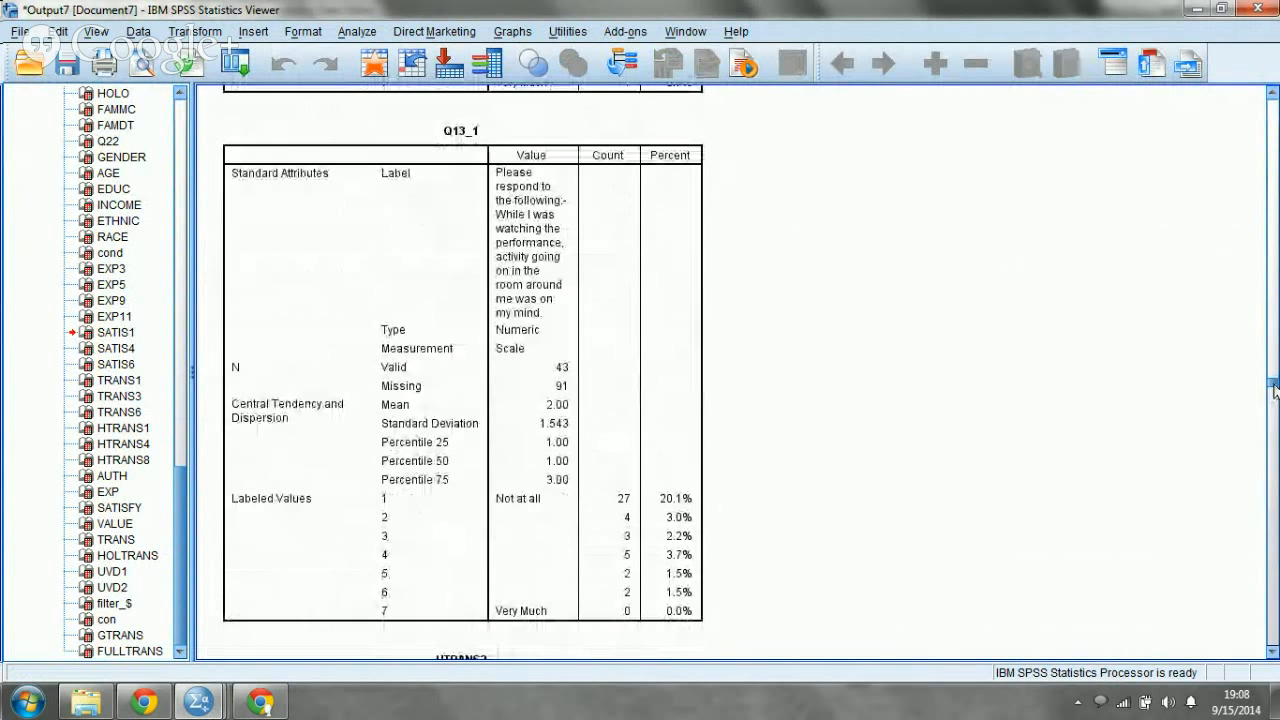
pyautogui.click(651, 443)
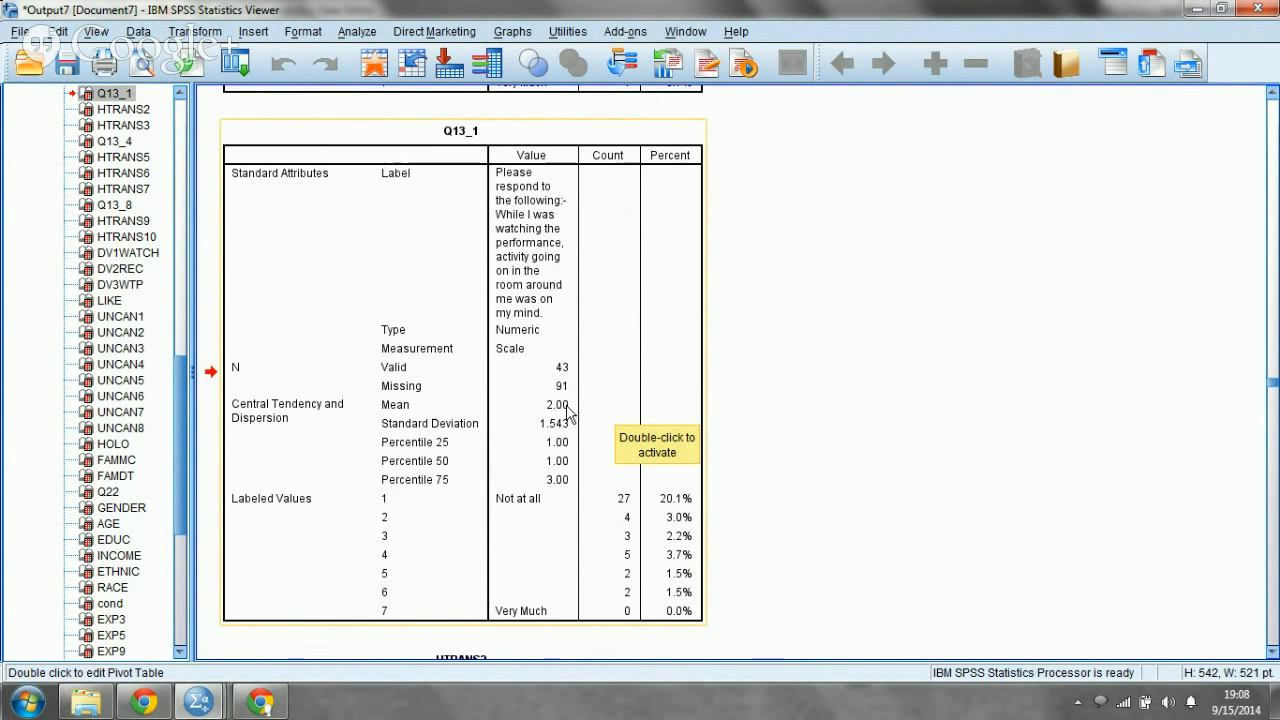
pyautogui.click(566, 411)
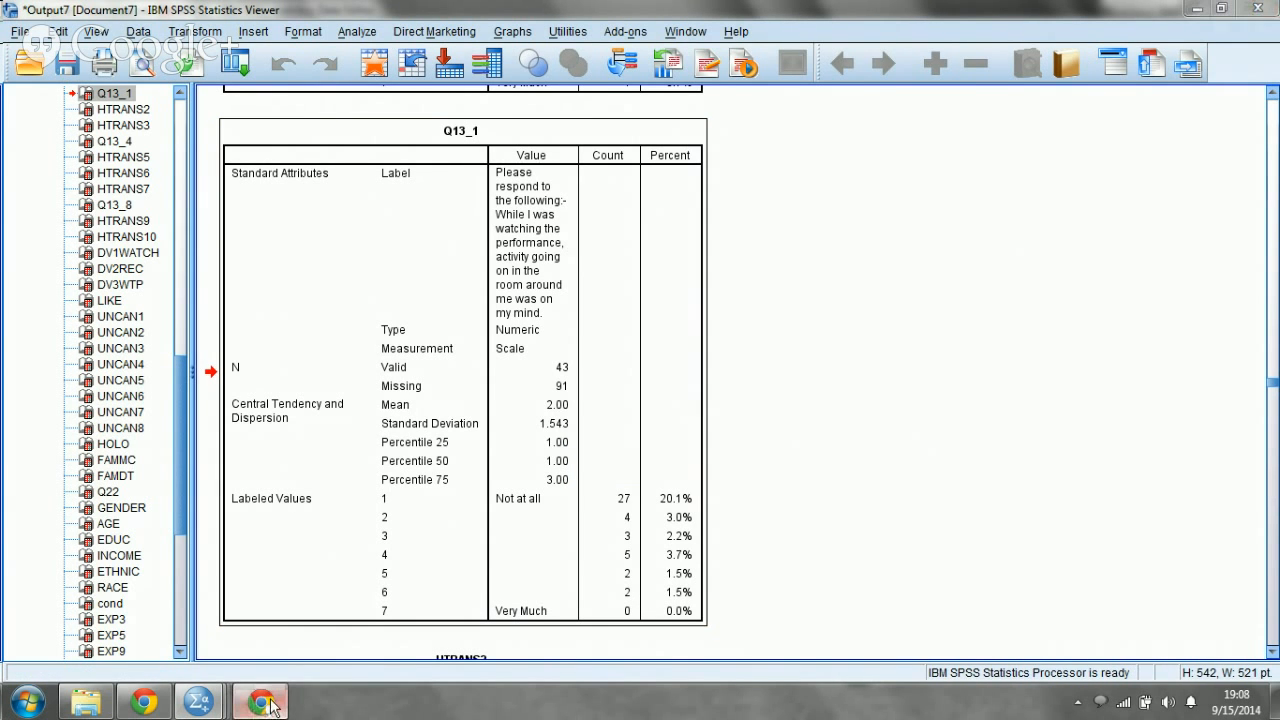
pyautogui.hotkey('alt', 'Tab')
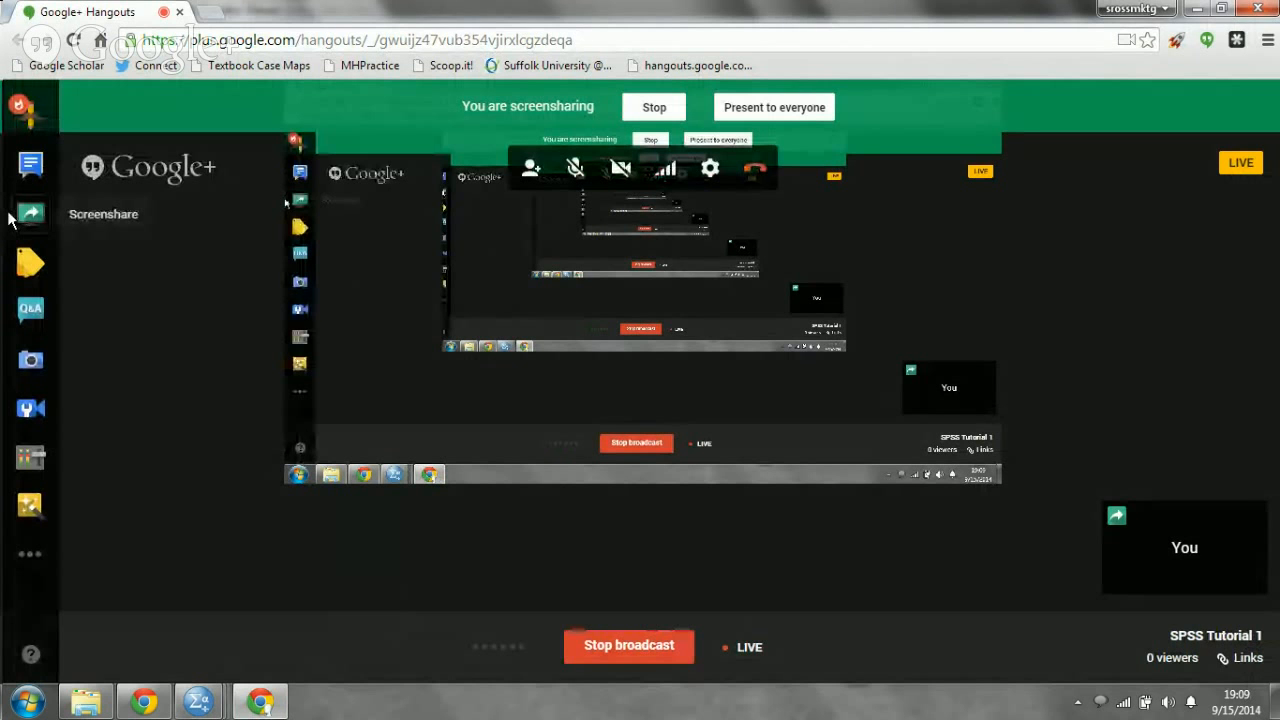
pyautogui.click(14, 214)
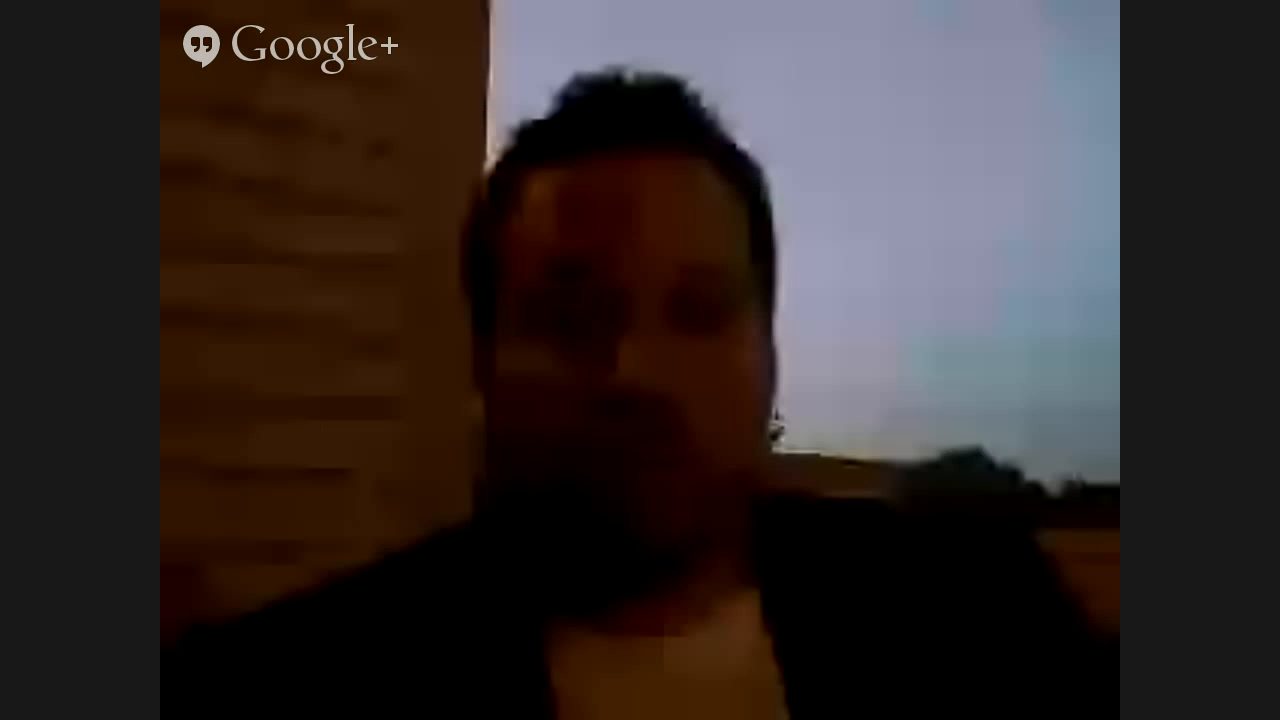